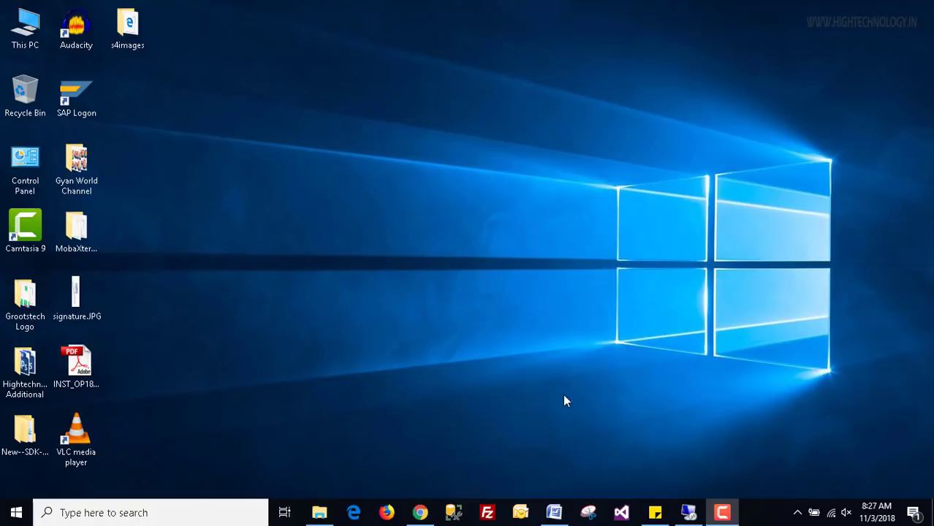
# Restore the S4HANA 1610 Installation.docx window from the taskbar.
pyautogui.click(553, 511)
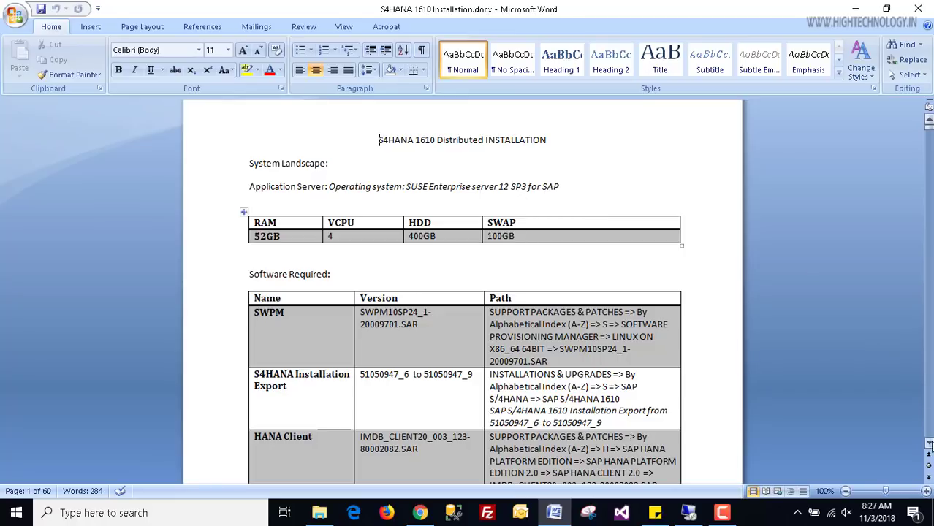
# Scroll through the Application and Database Server requirement tables to the mountpoints note.
pyautogui.click(928, 443)
pyautogui.scroll(-3, 928, 444)
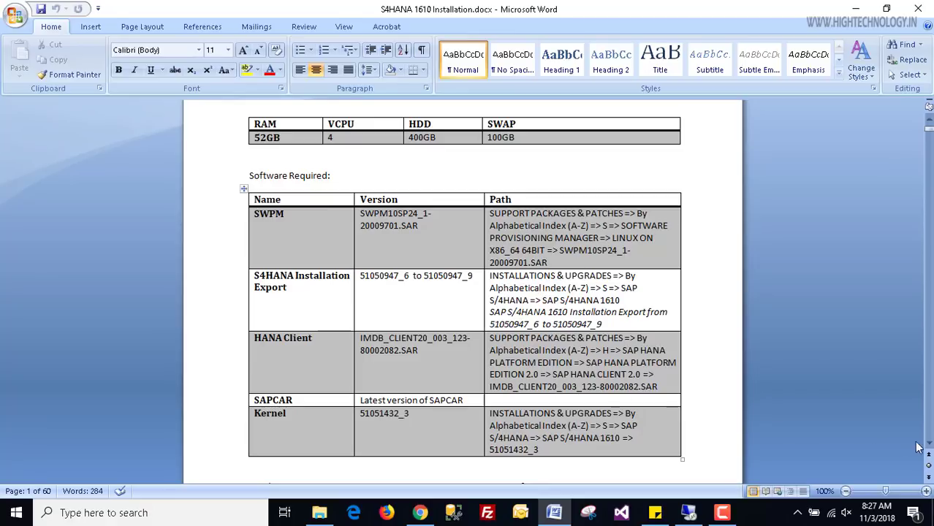
pyautogui.scroll(-5, 928, 445)
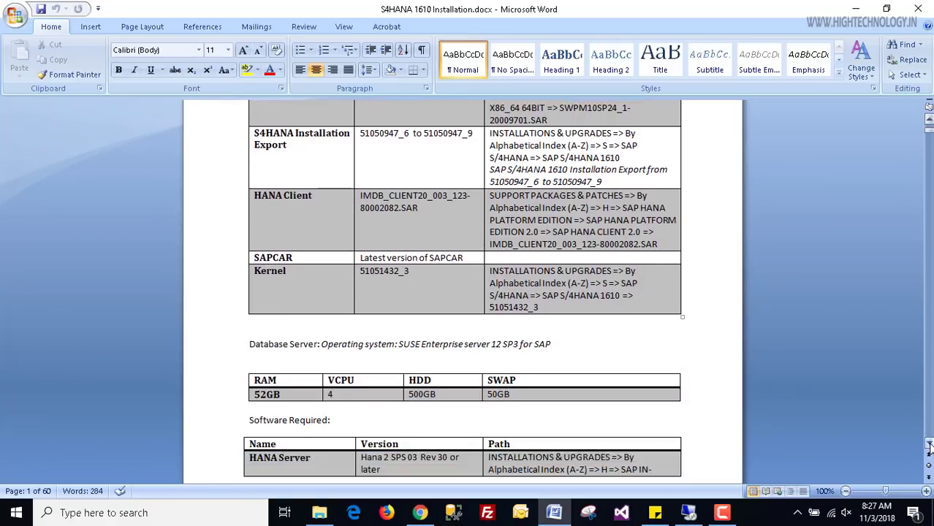
pyautogui.scroll(-2, 928, 445)
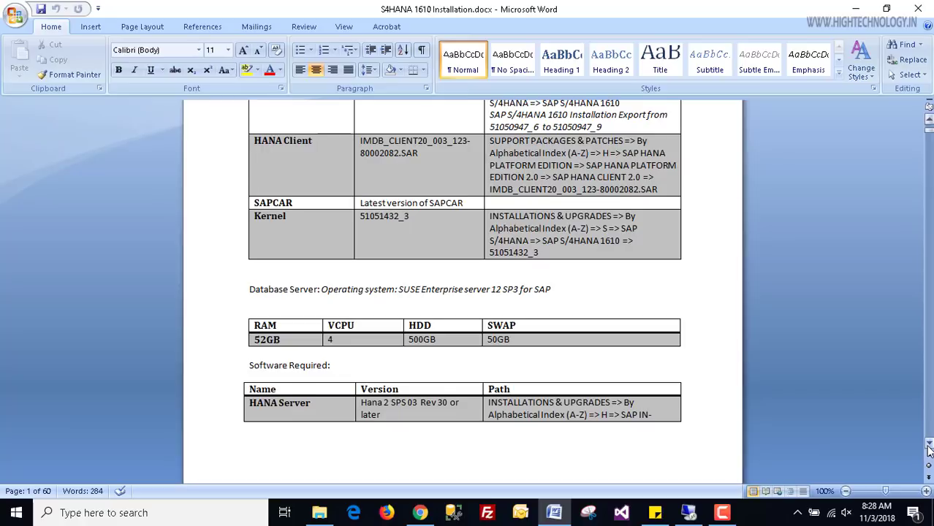
pyautogui.scroll(-2, 928, 449)
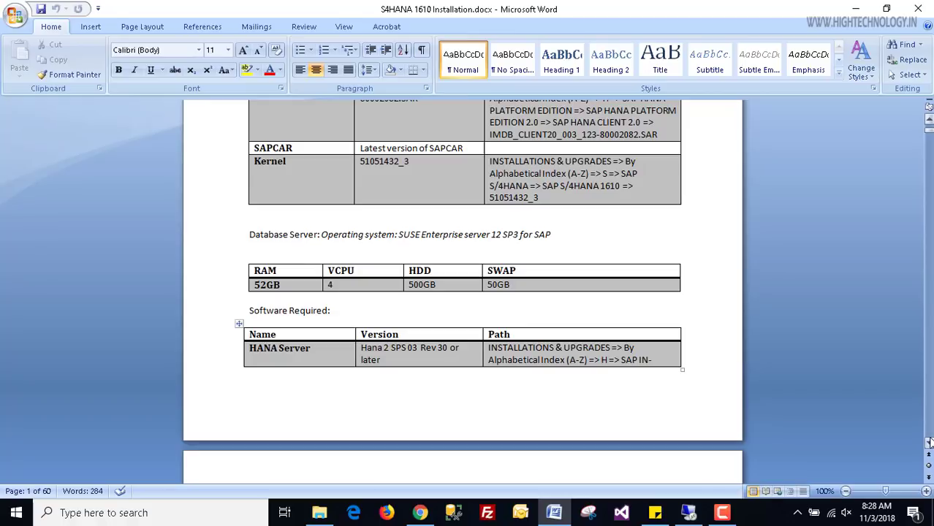
pyautogui.scroll(-5, 929, 443)
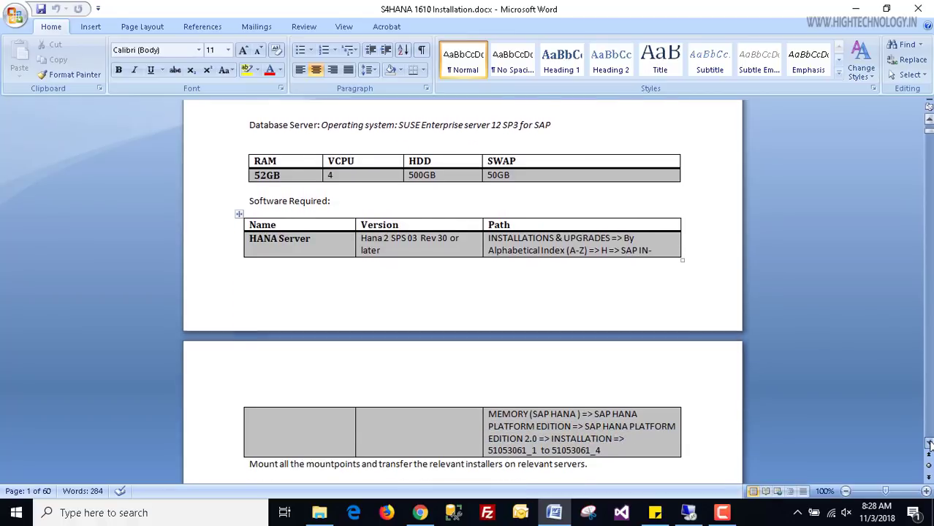
pyautogui.scroll(-3, 929, 443)
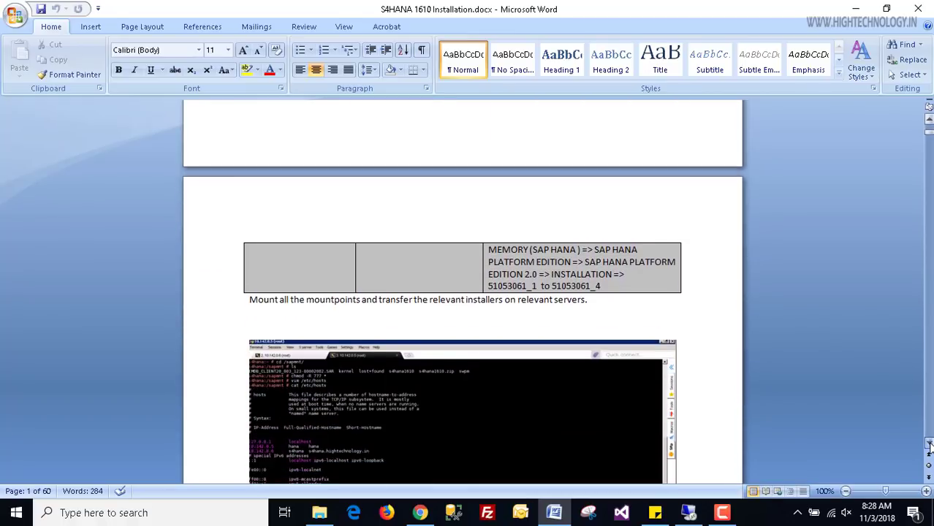
# Re-read the guide from its title to the Database Server tables, then switch to MobaXterm.
pyautogui.scroll(-1, 930, 443)
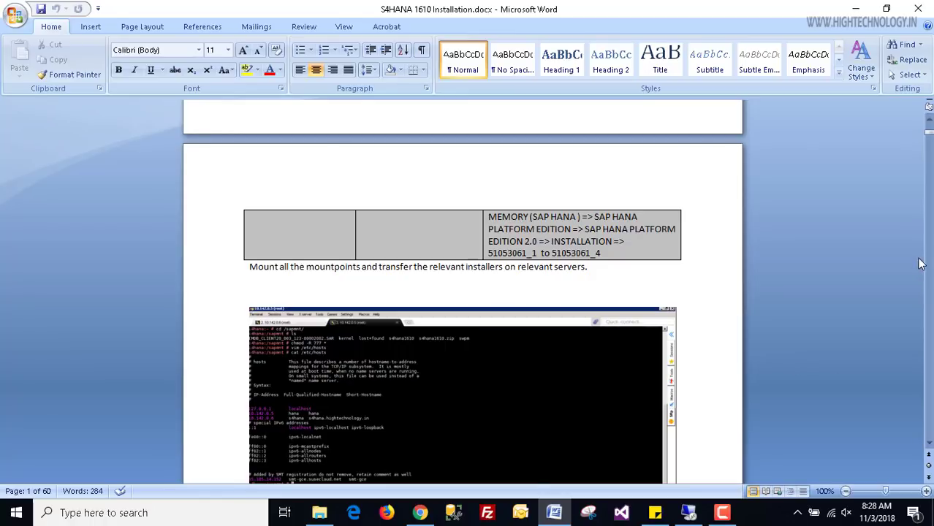
pyautogui.moveTo(927, 134); pyautogui.dragTo(929, 129)
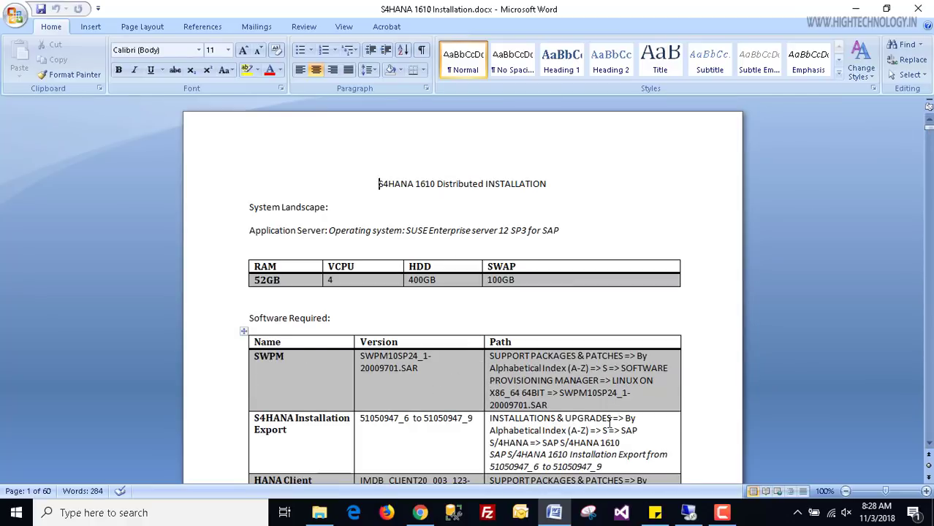
pyautogui.scroll(-3, 462, 292)
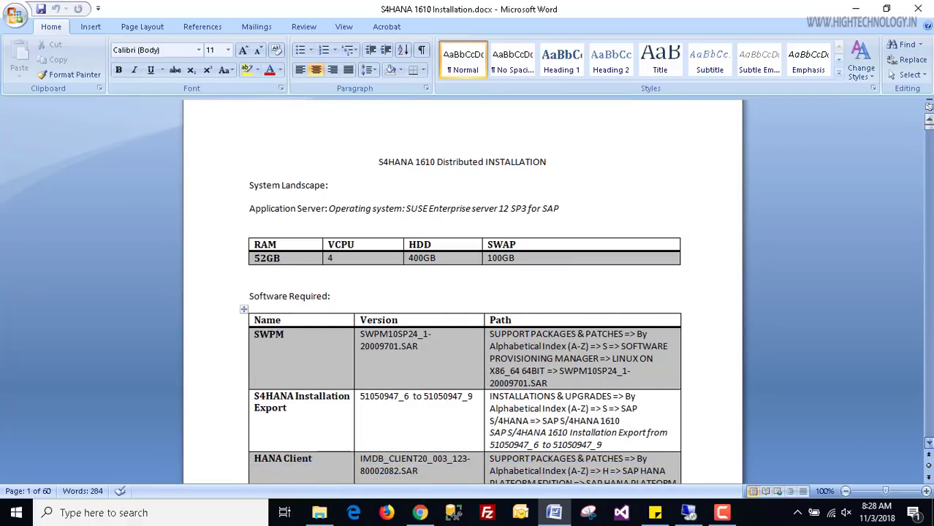
pyautogui.scroll(-9, 513, 447)
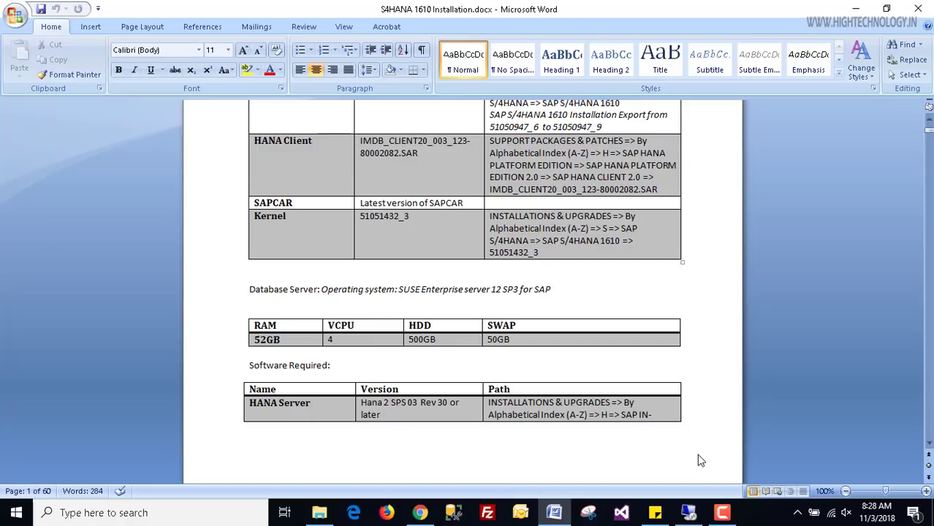
pyautogui.click(688, 512)
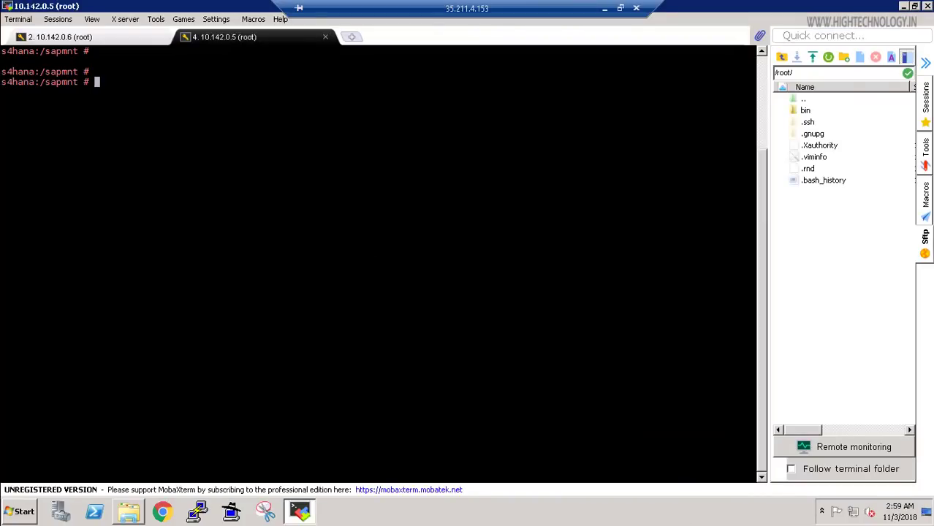
# Hide the Sftp sidebar and run df -h on the 10.142.0.5 server.
pyautogui.click(926, 64)
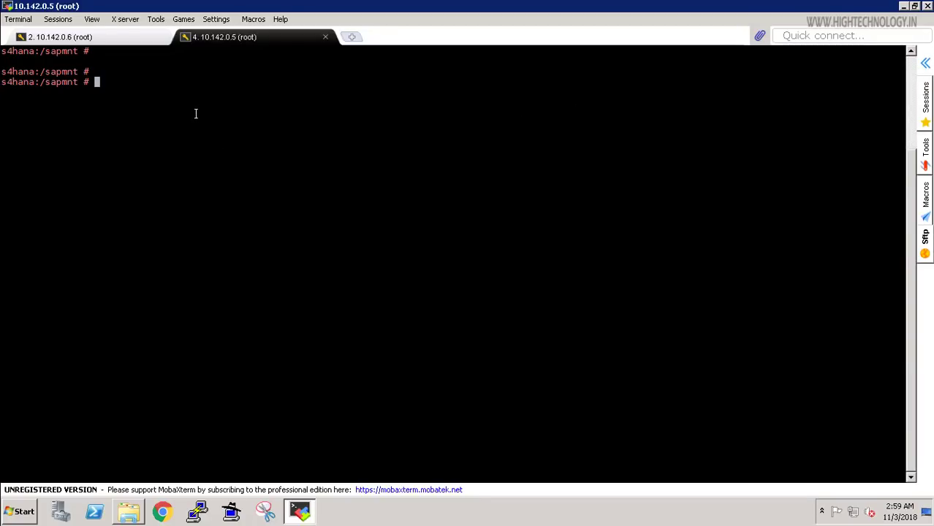
pyautogui.click(87, 36)
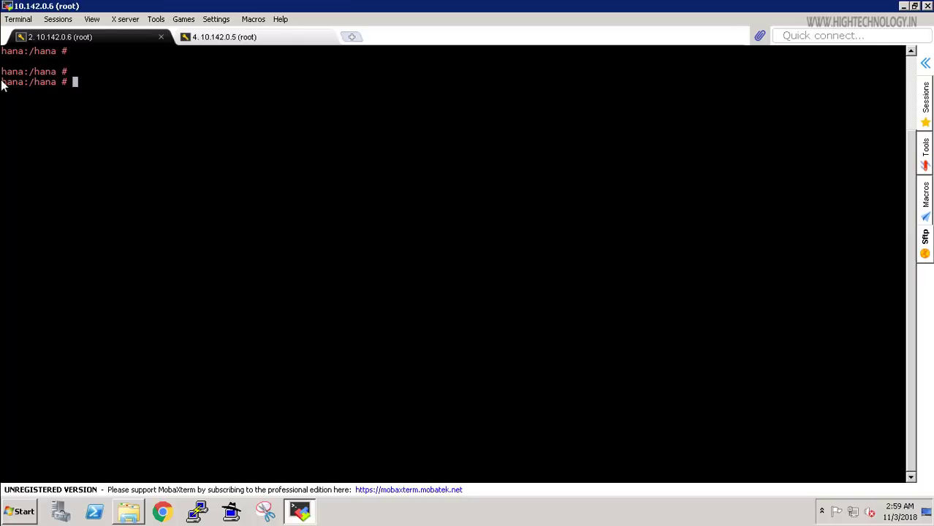
pyautogui.click(243, 41)
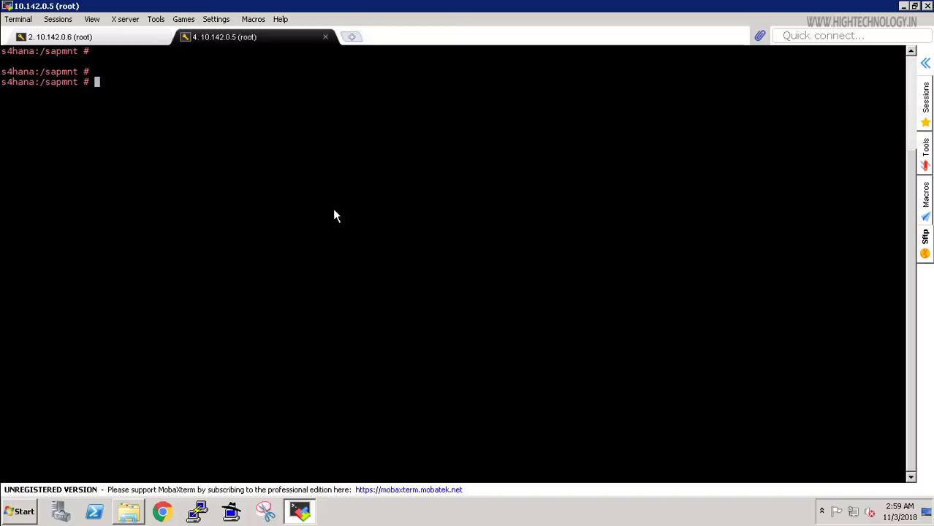
pyautogui.write('df -h')
pyautogui.press('Return')
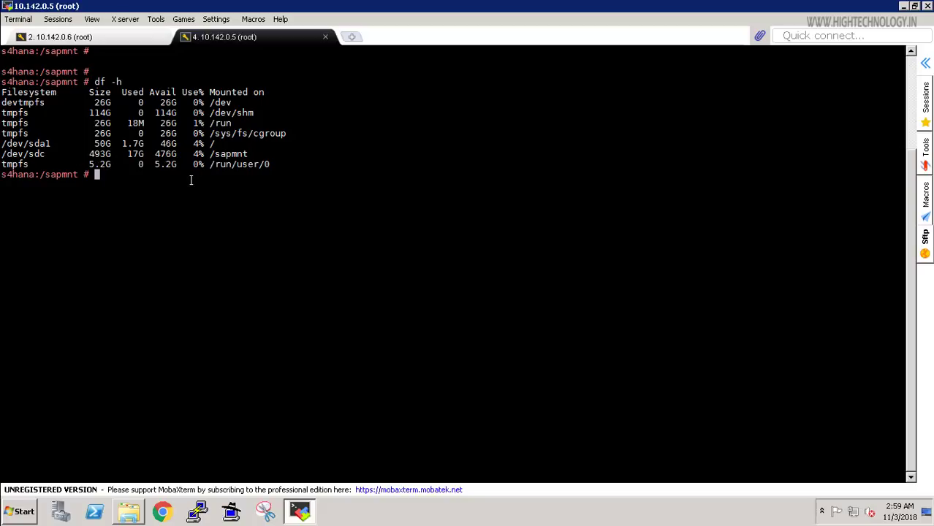
# Run df -h on the 10.142.0.6 server to confirm /hana is mounted.
pyautogui.click(98, 37)
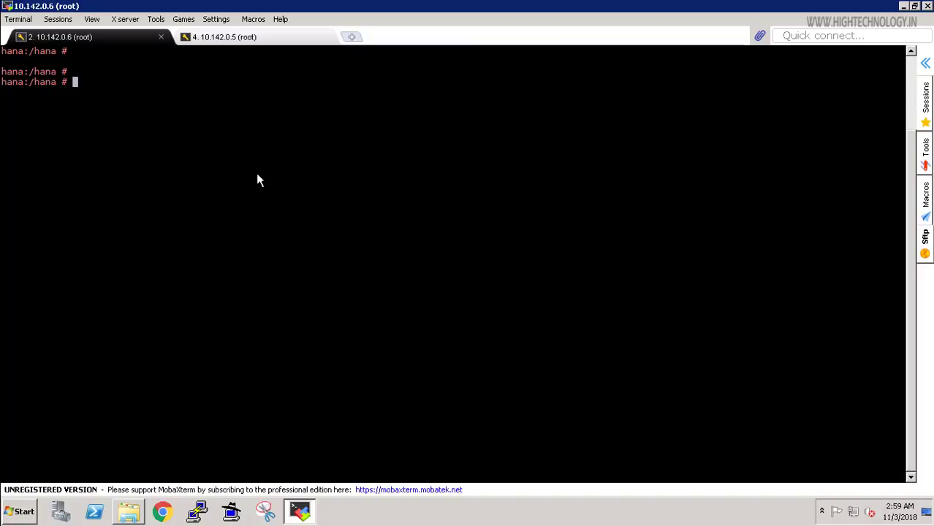
pyautogui.write('df')
pyautogui.write(' -')
pyautogui.write('h')
pyautogui.press('Return')
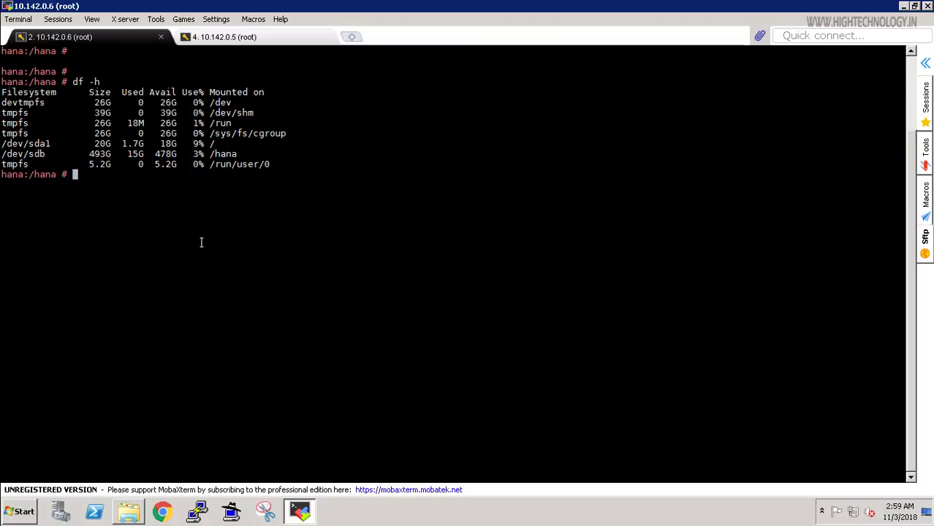
pyautogui.write('c')
pyautogui.press('BackSpace')
# List /hana and change into hana2sp03/DATA_UNITS/HDB_SERVER_LINUX_X86_64/.
pyautogui.write('ls')
pyautogui.press('Return')
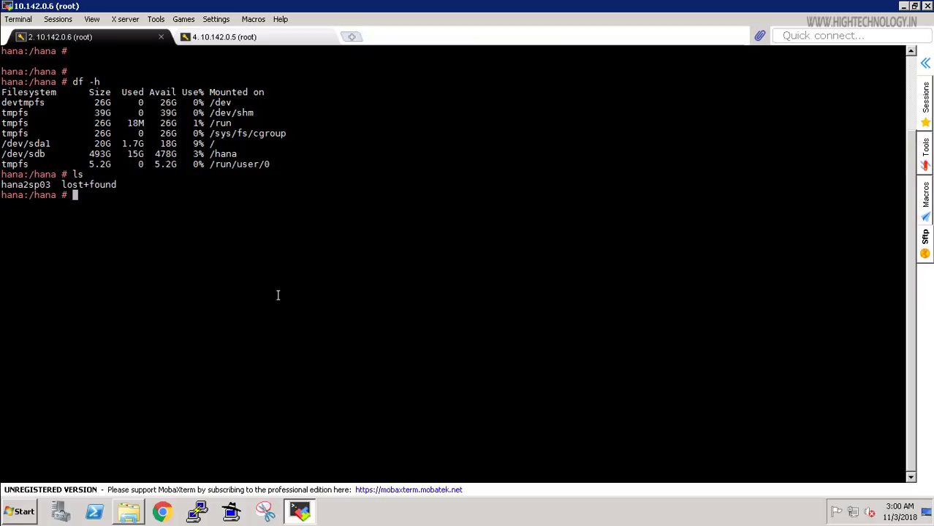
pyautogui.write('cd ha')
pyautogui.press('Tab')
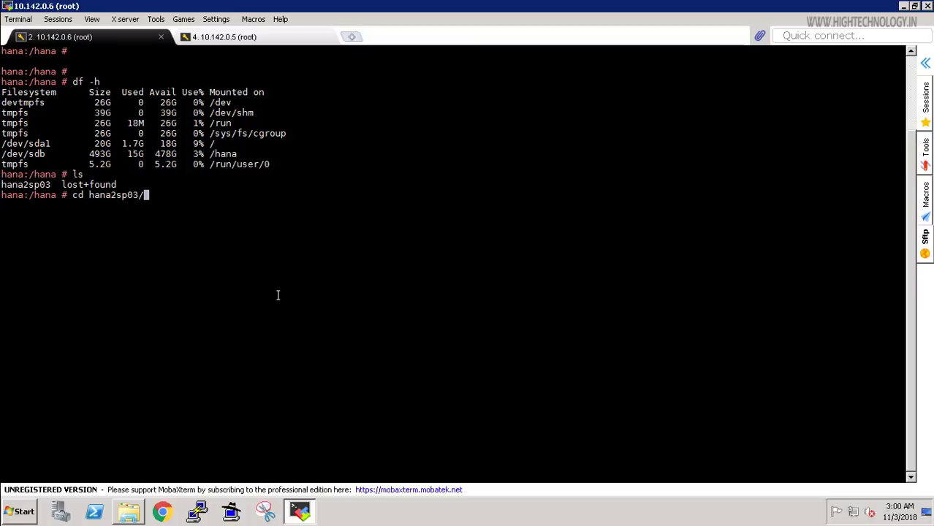
pyautogui.write('D')
pyautogui.press('Tab')
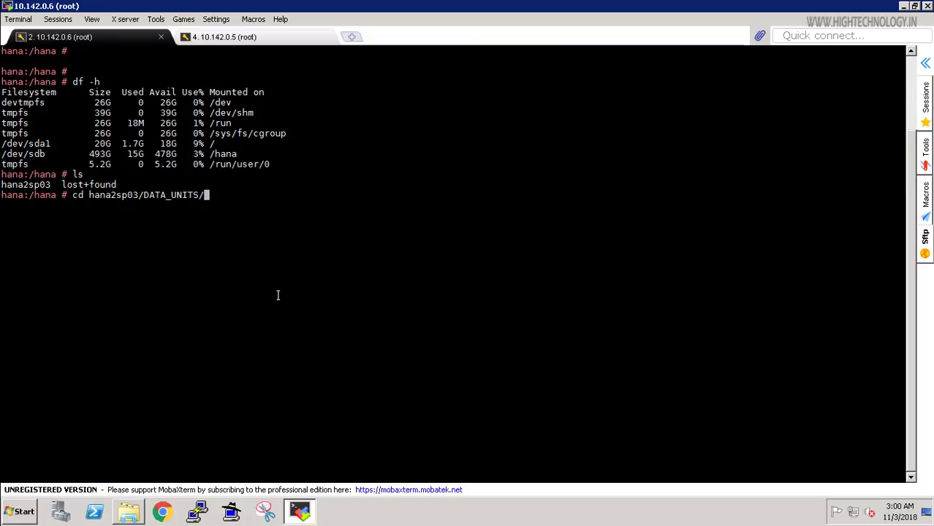
pyautogui.write('HDB_S')
pyautogui.press('Tab')
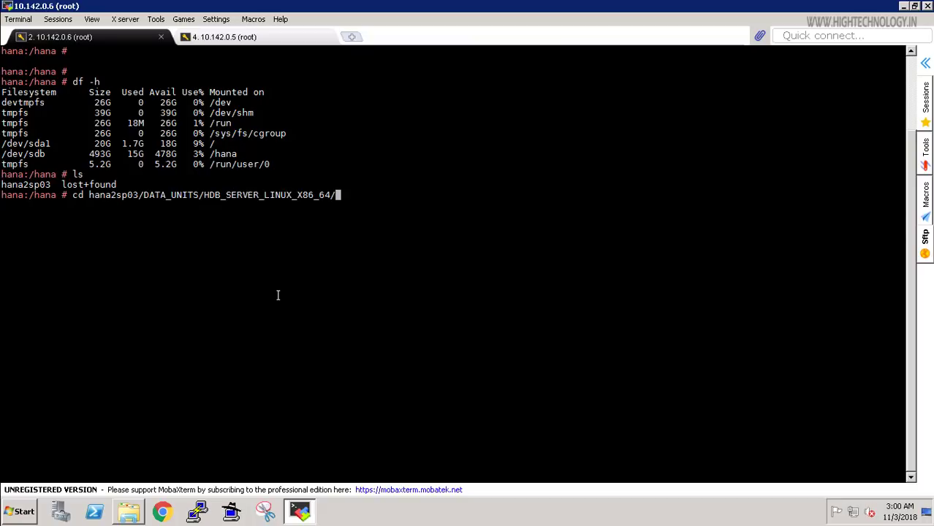
pyautogui.press('Return')
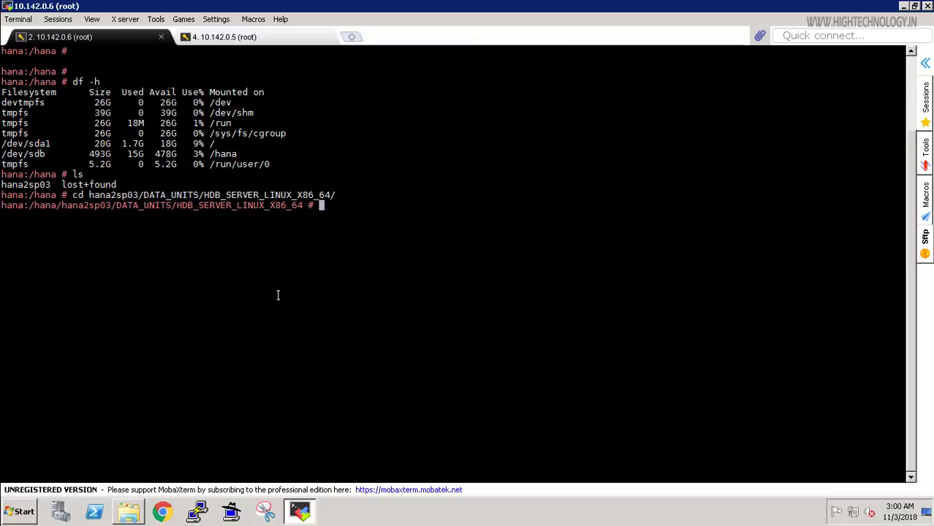
# List the installer folder and launch ./hdblcmgui.
pyautogui.write('ls')
pyautogui.press('Return')
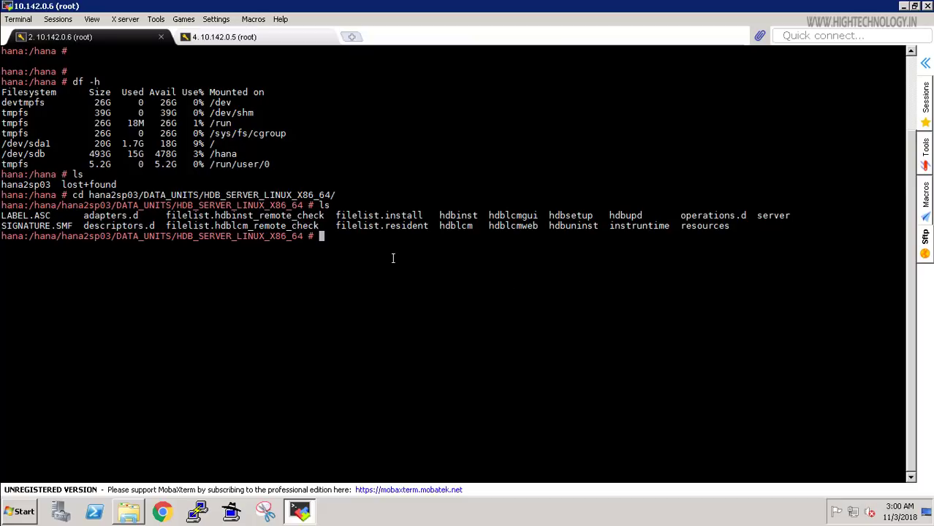
pyautogui.write('./hdblcmg')
pyautogui.press('Tab')
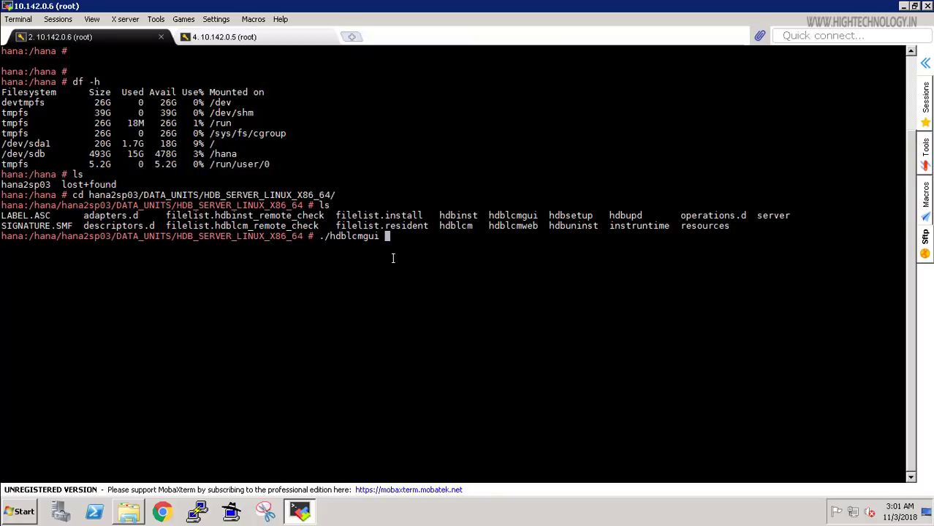
pyautogui.press('Return')
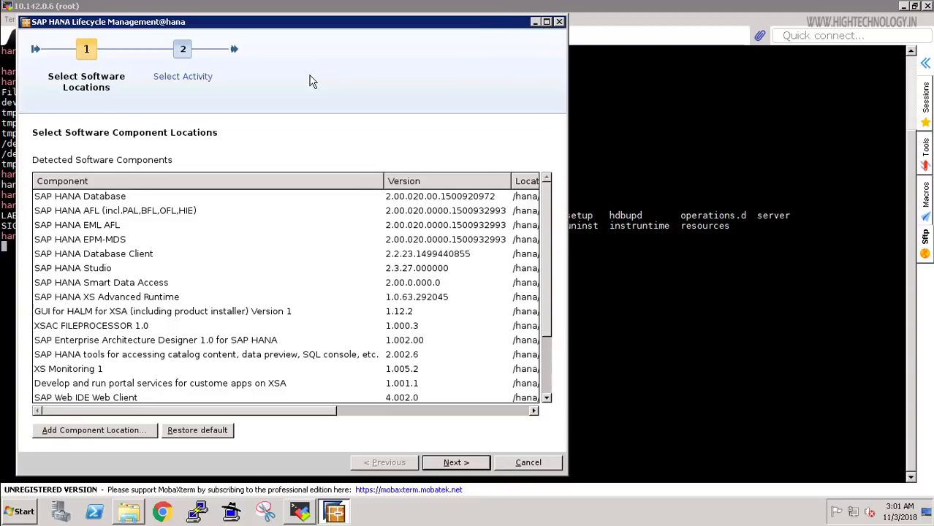
# Maximize the installer and accept the detected software locations.
pyautogui.click(80, 52)
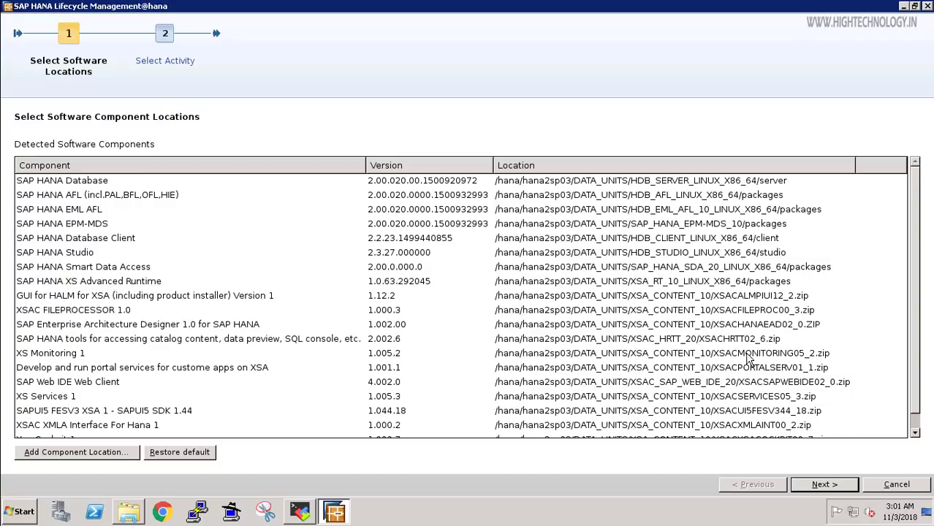
pyautogui.click(820, 485)
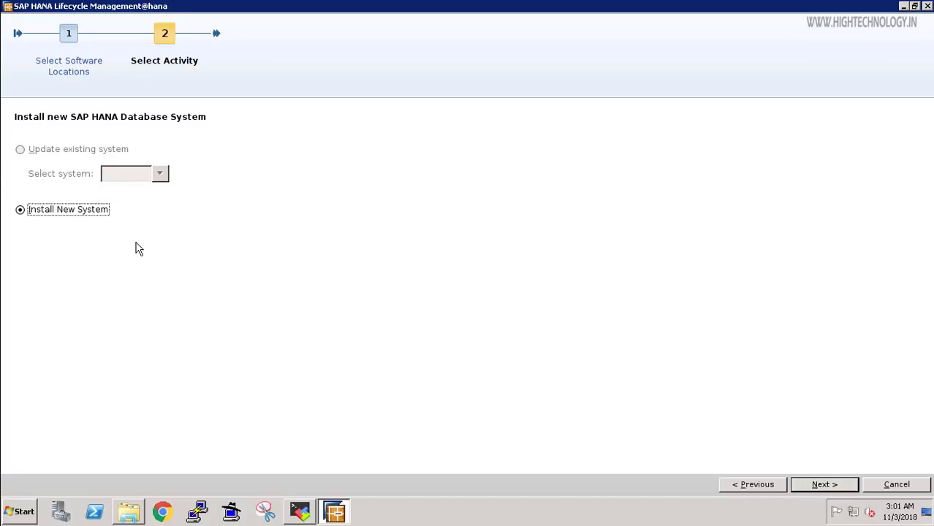
# Continue with Install New System and select only the Database Client 2.2.23 component.
pyautogui.click(834, 488)
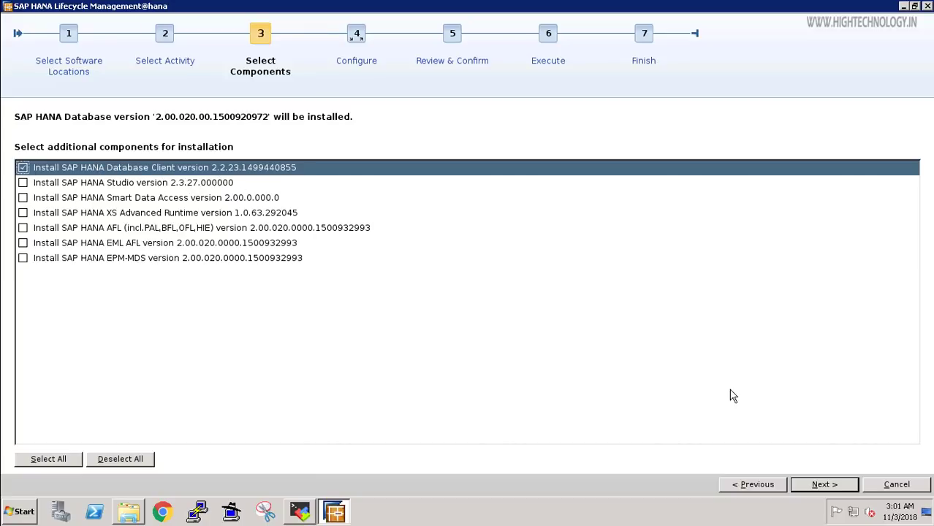
pyautogui.click(828, 485)
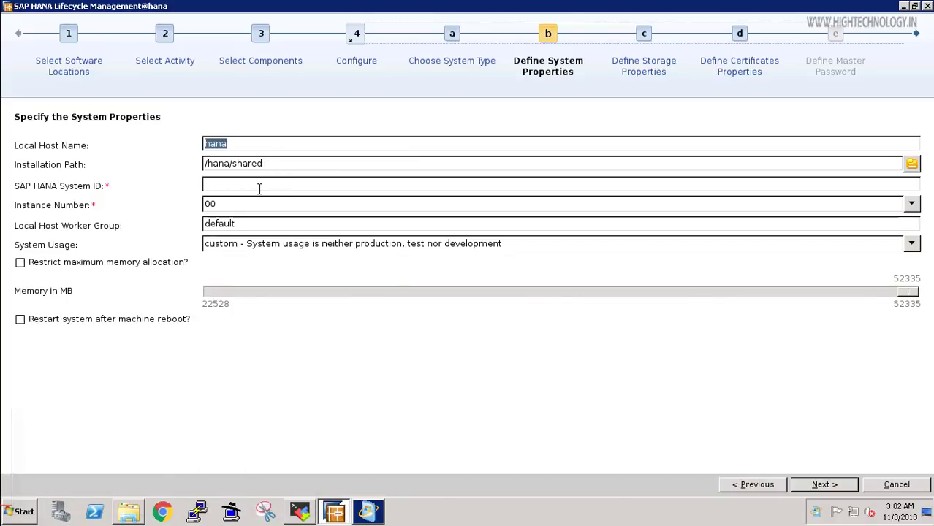
# Enter DEM as the SAP HANA System ID, keep custom system usage, and continue.
pyautogui.click(267, 186)
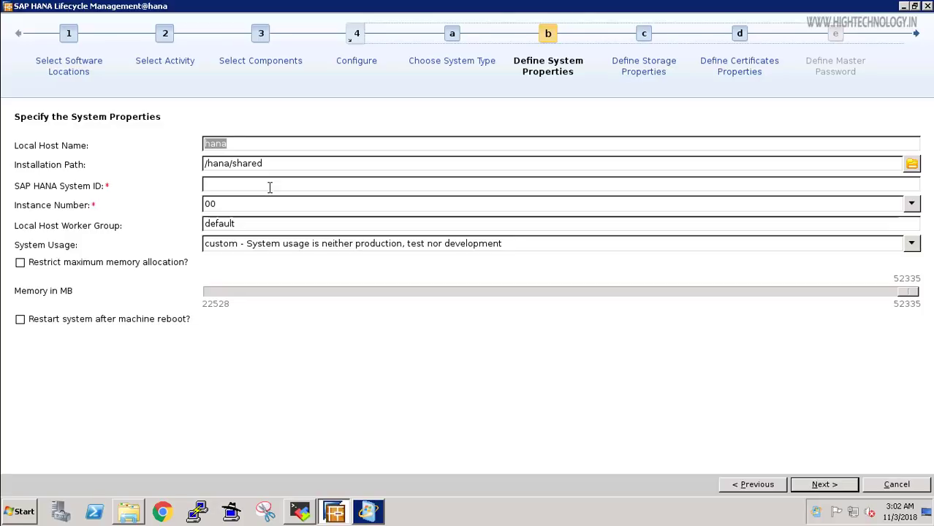
pyautogui.write('DEM')
pyautogui.click(911, 244)
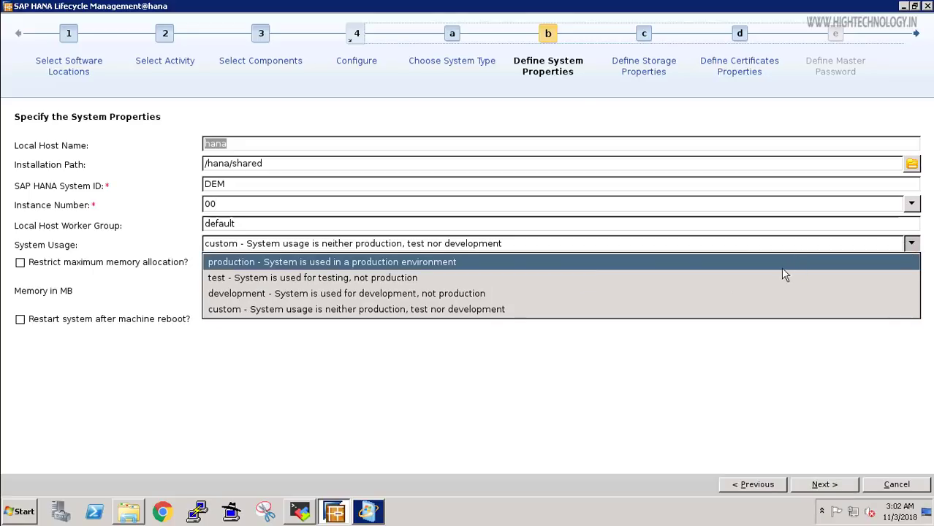
pyautogui.click(495, 308)
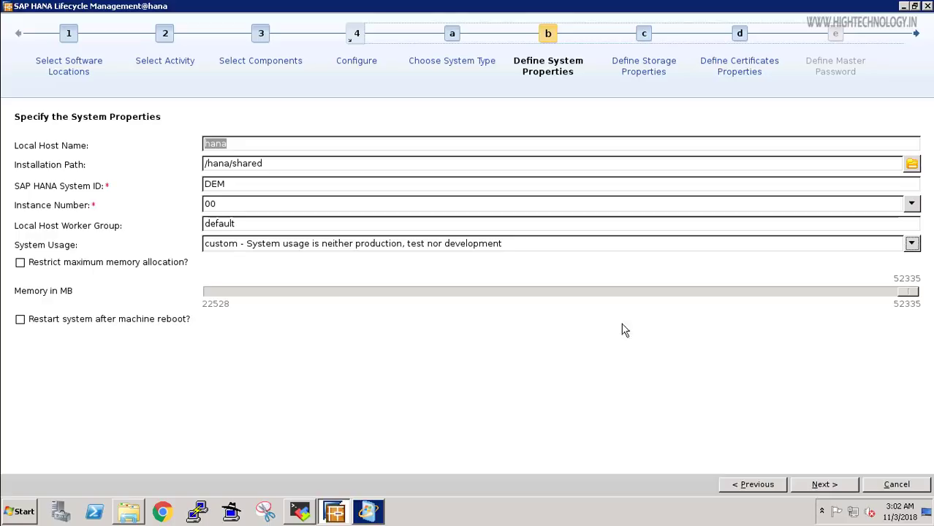
pyautogui.press('Return')
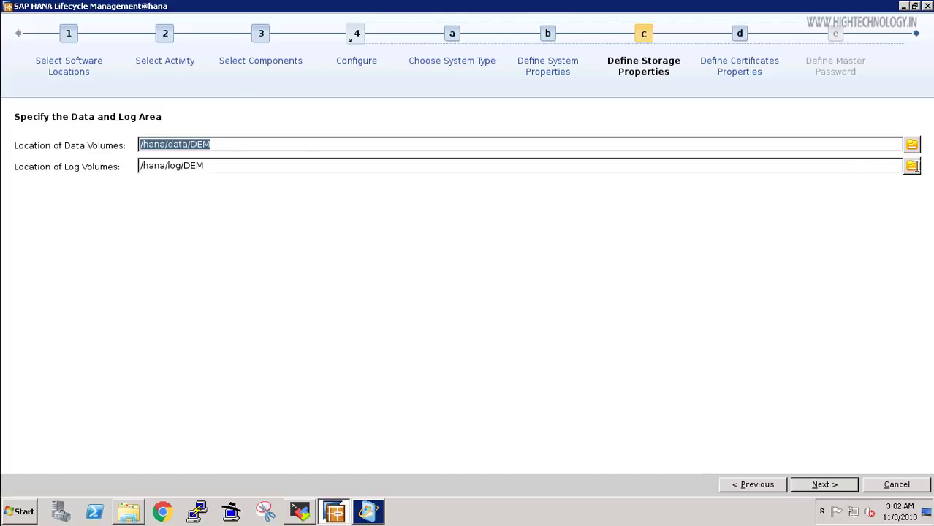
# Accept /hana/data/DEM and /hana/log/DEM as volume locations and continue.
pyautogui.click(828, 492)
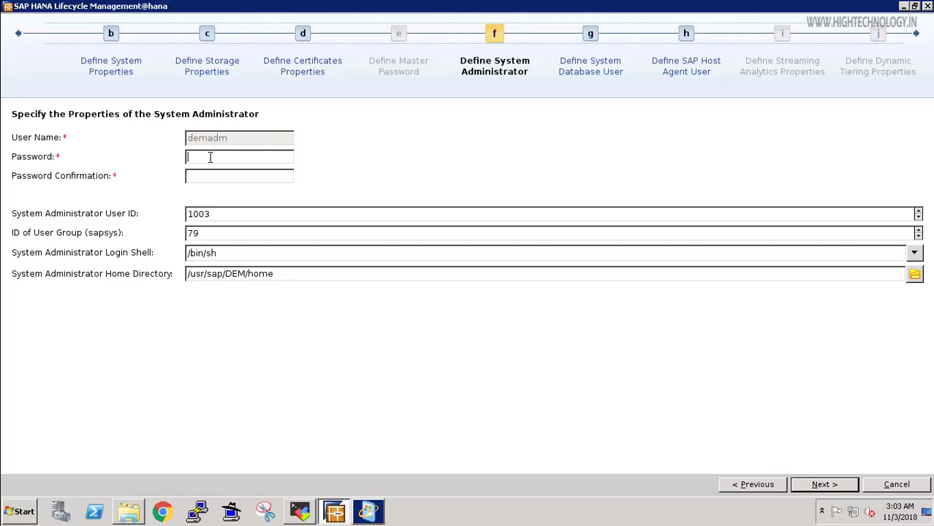
# Type the demadm administrator password into both the Password and Confirmation fields.
pyautogui.write('Welcome123Welcome123')
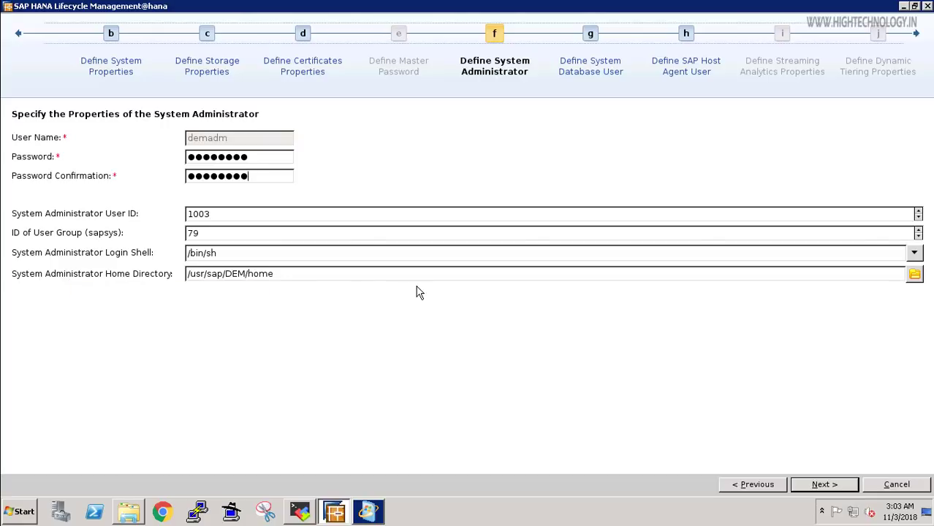
# Set and confirm the SYSTEM database user password, correcting a mistyped first entry.
pyautogui.click(824, 484)
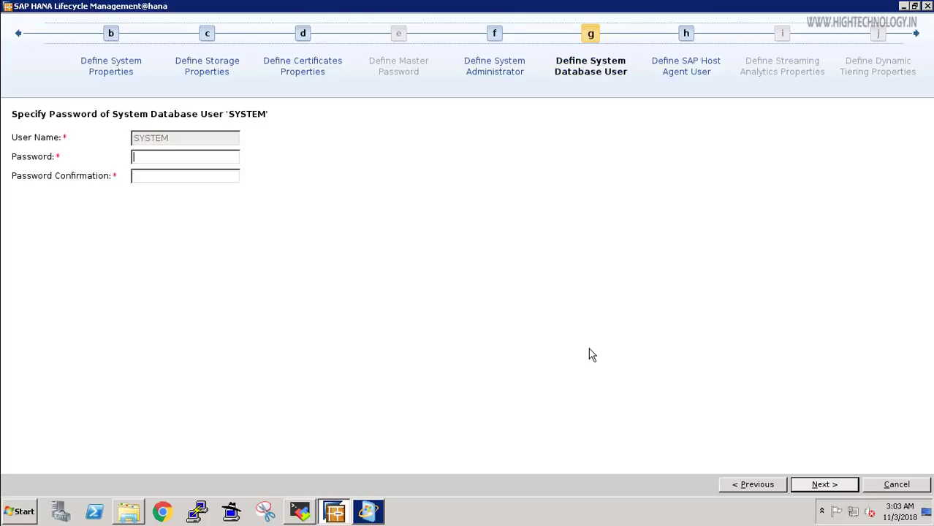
pyautogui.click(180, 160)
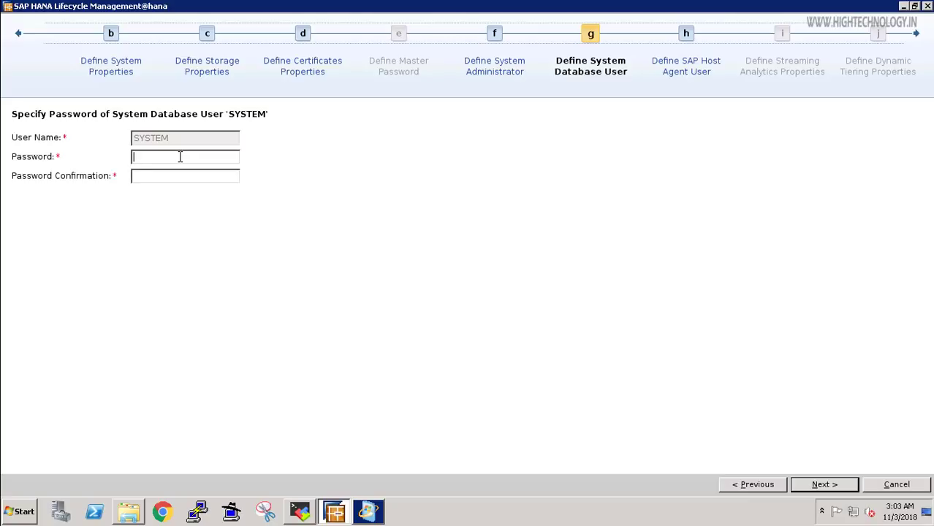
pyautogui.write('Welcome1234567890')
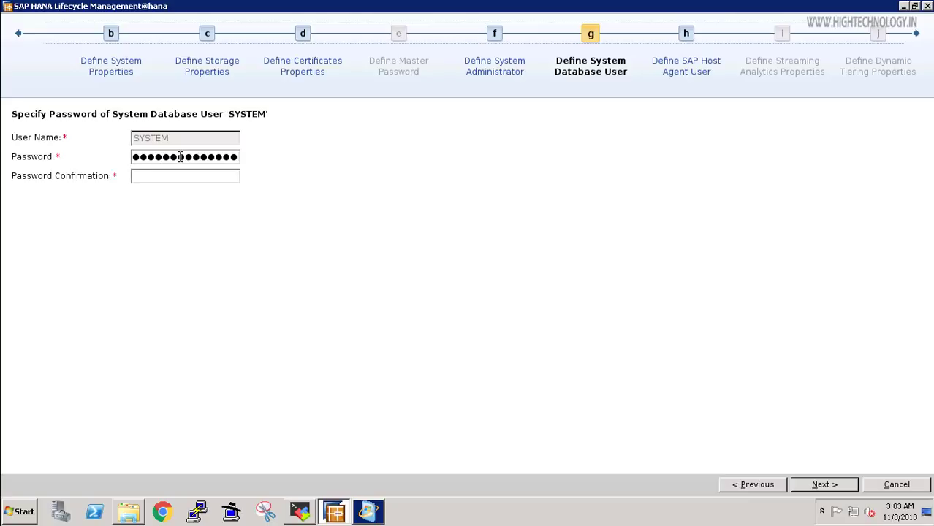
pyautogui.press('Tab')
pyautogui.doubleClick(179, 158)
pyautogui.press('BackSpace')
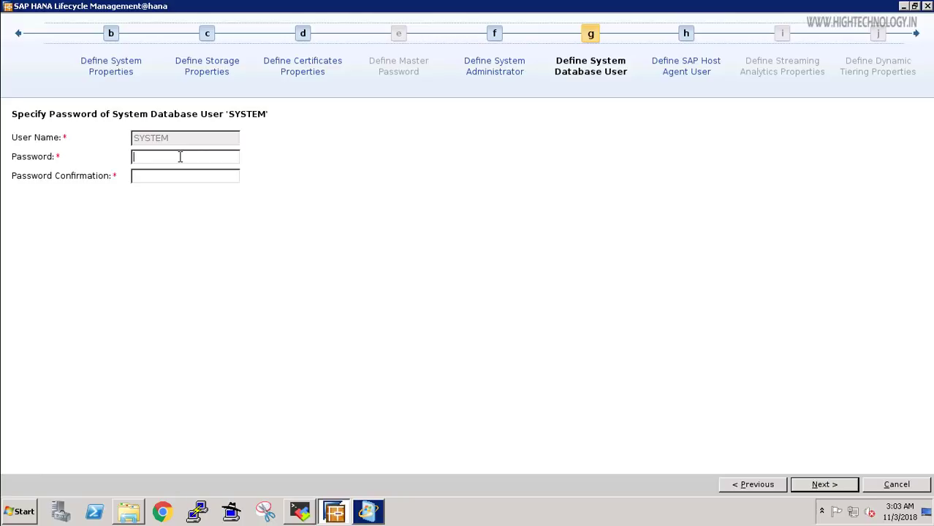
pyautogui.write('********')
pyautogui.press('Tab')
pyautogui.write('*****')
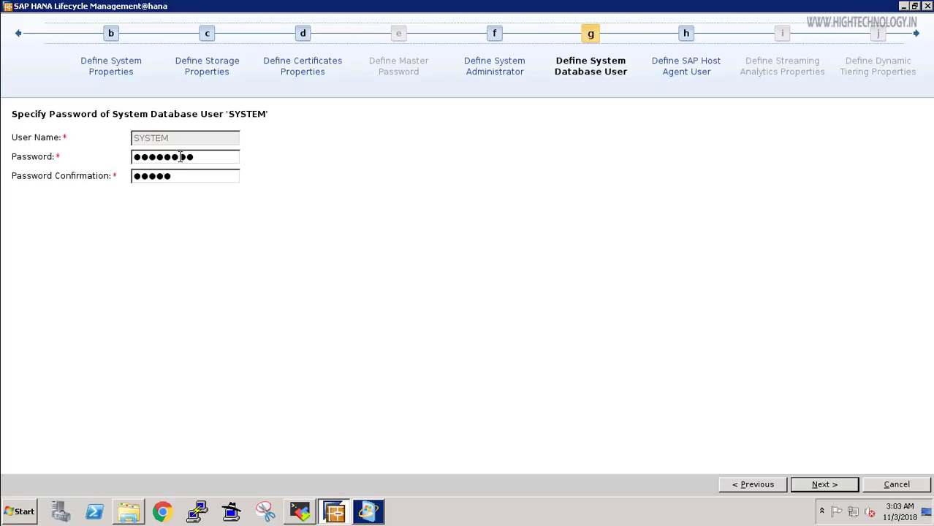
pyautogui.write('***')
pyautogui.click(830, 485)
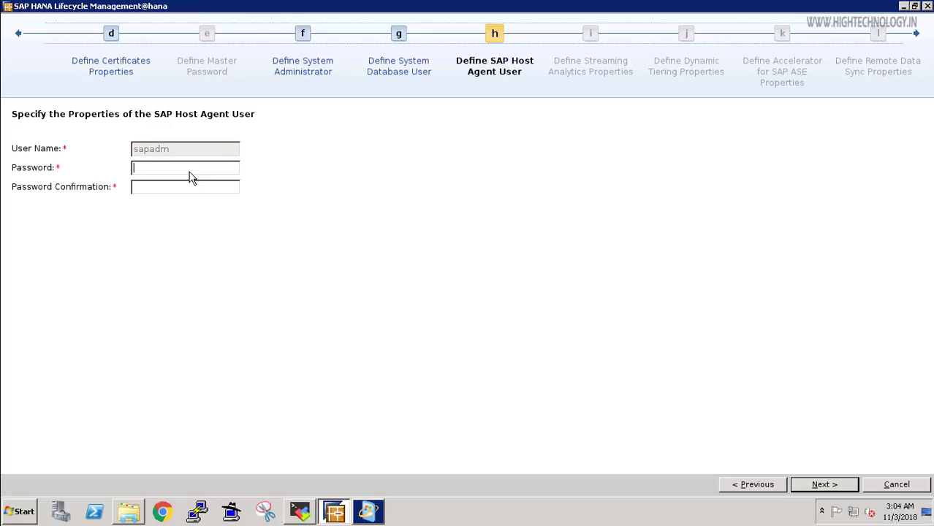
# Give the sapadm Host Agent user a confirmed password and review the DEM installation summary.
pyautogui.write('********')
pyautogui.press('Tab')
pyautogui.write('********')
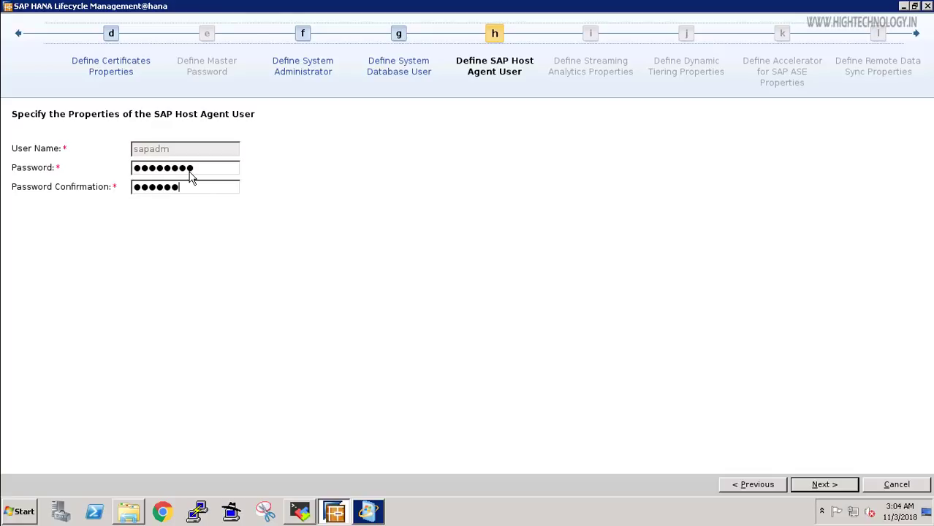
pyautogui.click(824, 485)
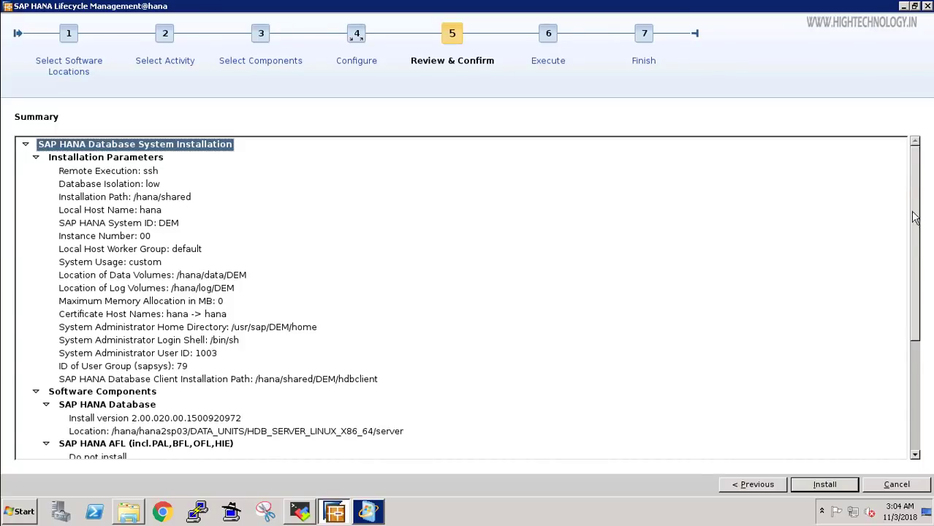
pyautogui.scroll(-5, 904, 409)
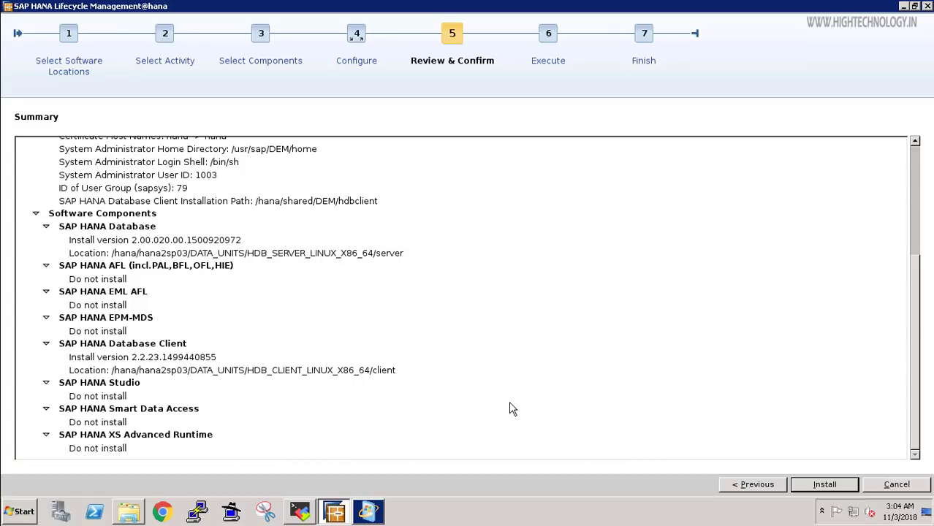
# Install the DEM SAP HANA database system and close the installer after all steps succeed.
pyautogui.click(824, 484)
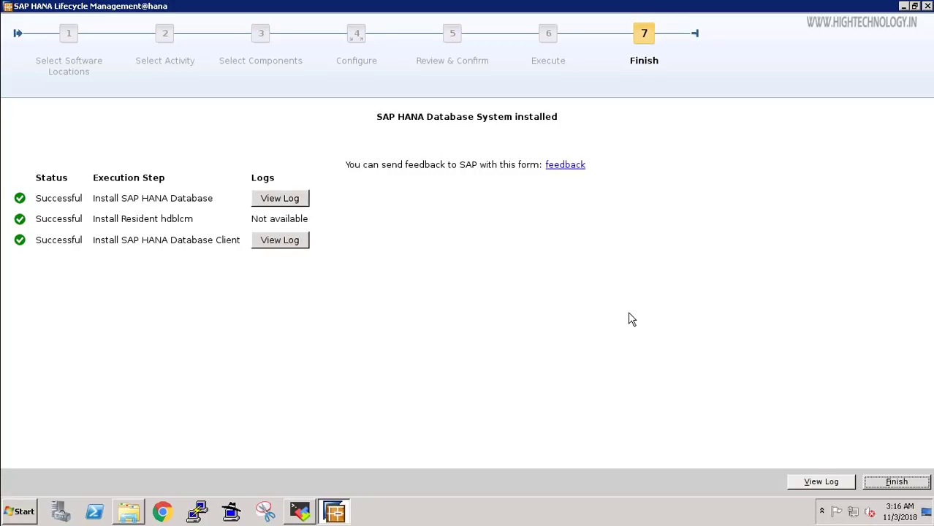
pyautogui.click(897, 482)
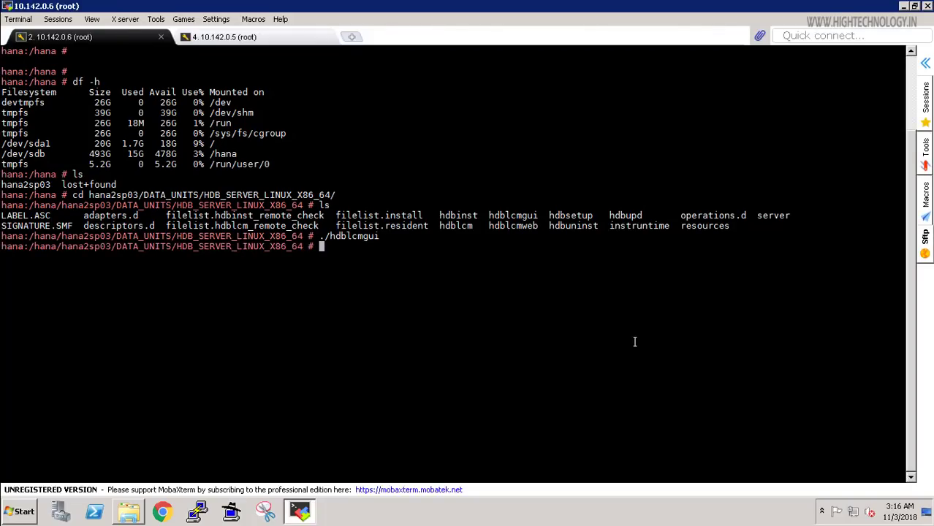
# Switch to the demadm user and run HDB info to confirm DEM's HANA services are running.
pyautogui.write('su - demadm')
pyautogui.press('Return')
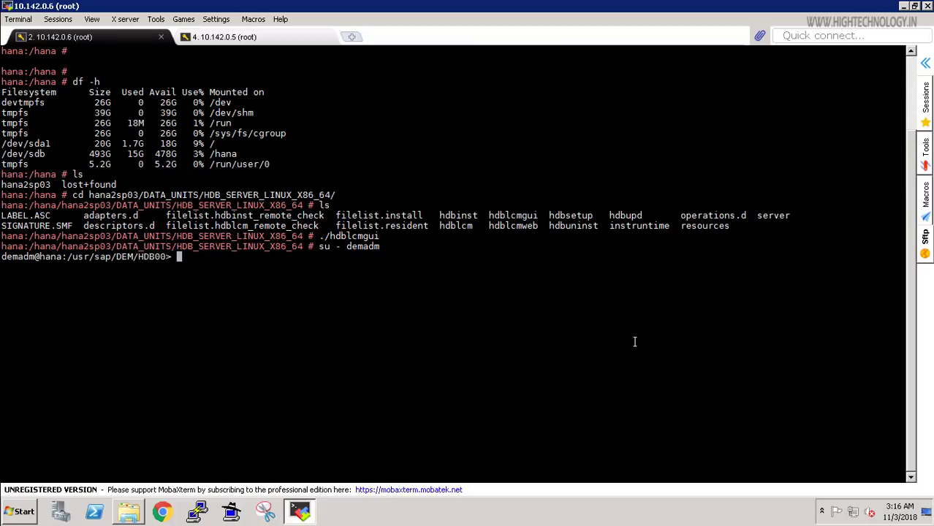
pyautogui.write('HDB')
pyautogui.write(' info')
pyautogui.press('Return')
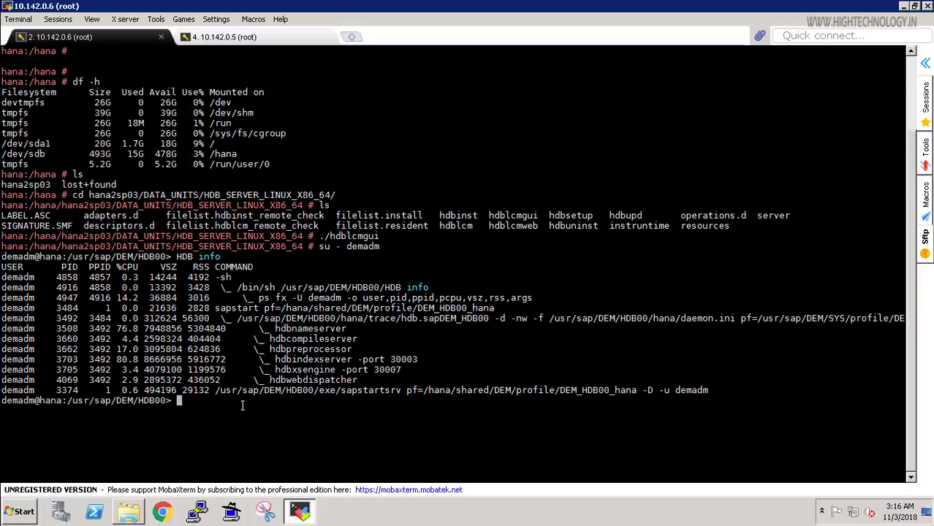
# Discard a typed HDB start command unrun and switch to the 10.142.0.5 session.
pyautogui.write('HDB stop')
pyautogui.press('BackSpace')
pyautogui.press('BackSpace')
pyautogui.write('art')
pyautogui.press('BackSpace')
pyautogui.press('BackSpace')
pyautogui.press('BackSpace')
pyautogui.press('BackSpace')
pyautogui.press('BackSpace')
pyautogui.press('BackSpace')
pyautogui.press('BackSpace')
pyautogui.press('BackSpace')
pyautogui.press('BackSpace')
pyautogui.click(291, 38)
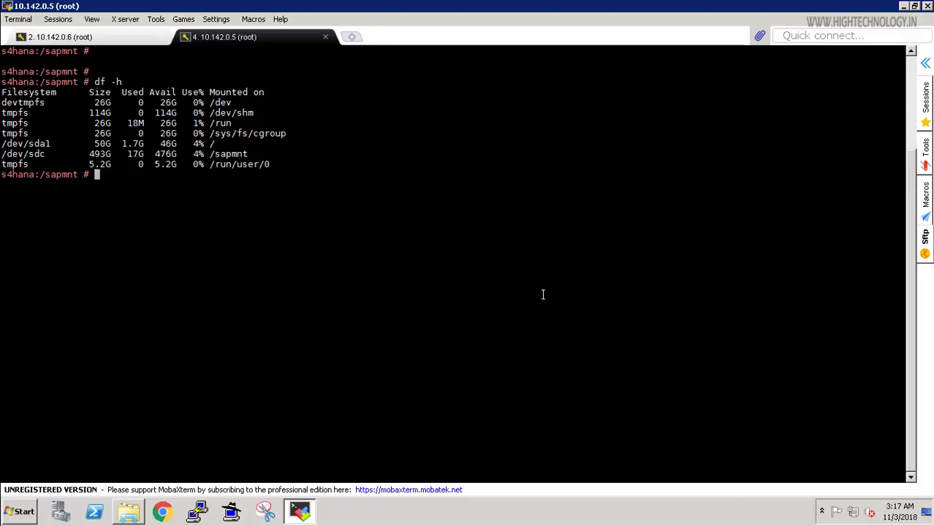
# Display /etc/hosts with cat, then open it in vim for editing.
pyautogui.write('c')
pyautogui.write('d')
pyautogui.press('BackSpace')
pyautogui.press('BackSpace')
pyautogui.write('cat /etc/host')
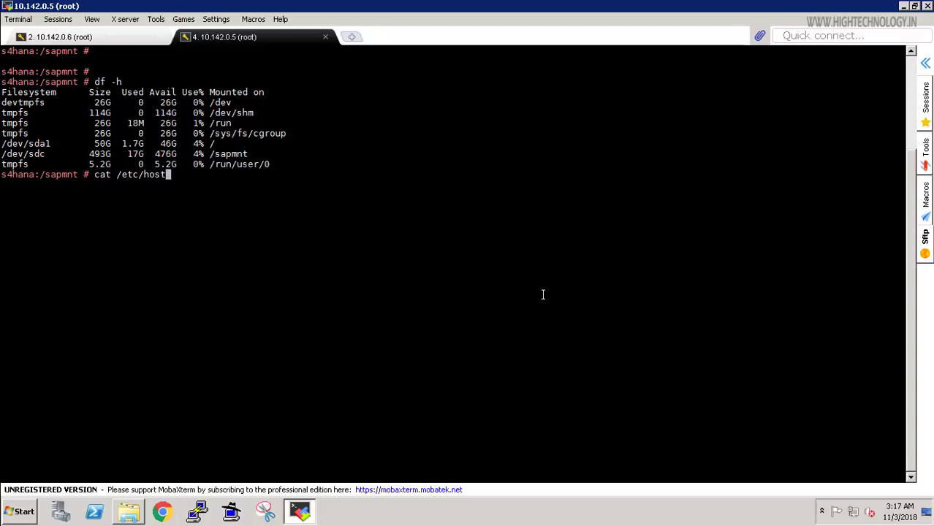
pyautogui.write('s')
pyautogui.press('Return')
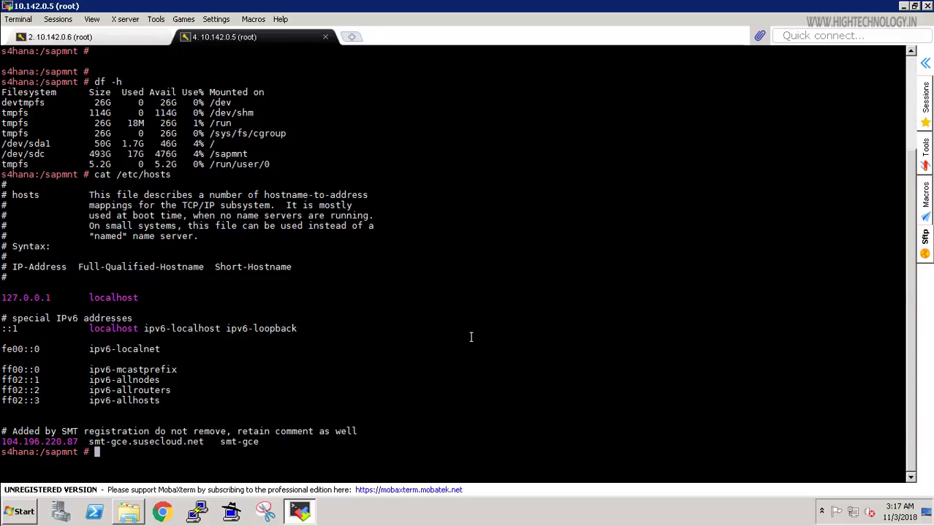
pyautogui.write('vim /etc/hos')
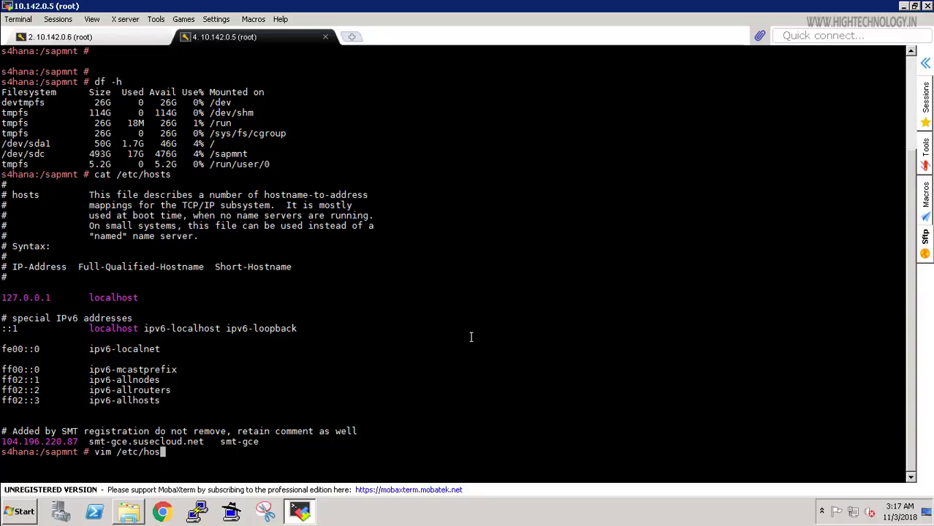
pyautogui.write('ts')
pyautogui.press('Return')
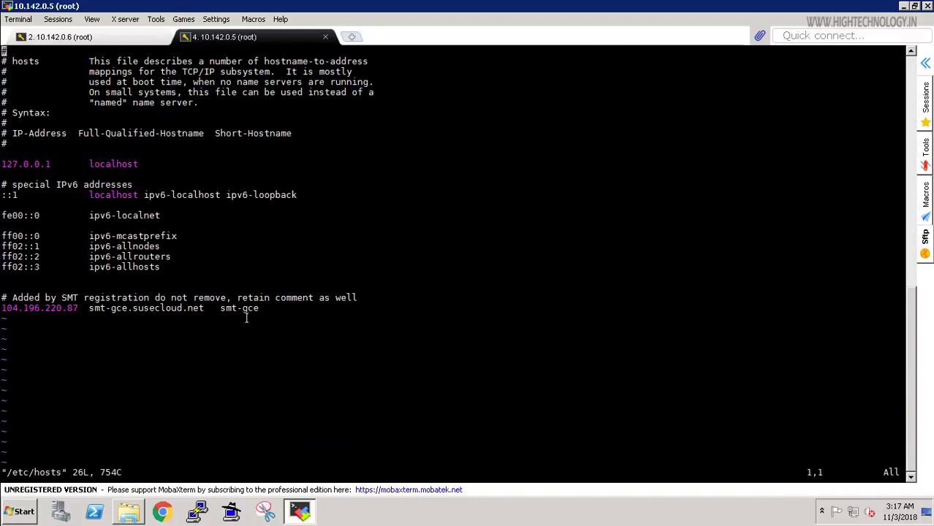
# Add the line '10.142.0.5 s4hana s4hana.hightechnology.in' under the localhost entry.
pyautogui.press('i')
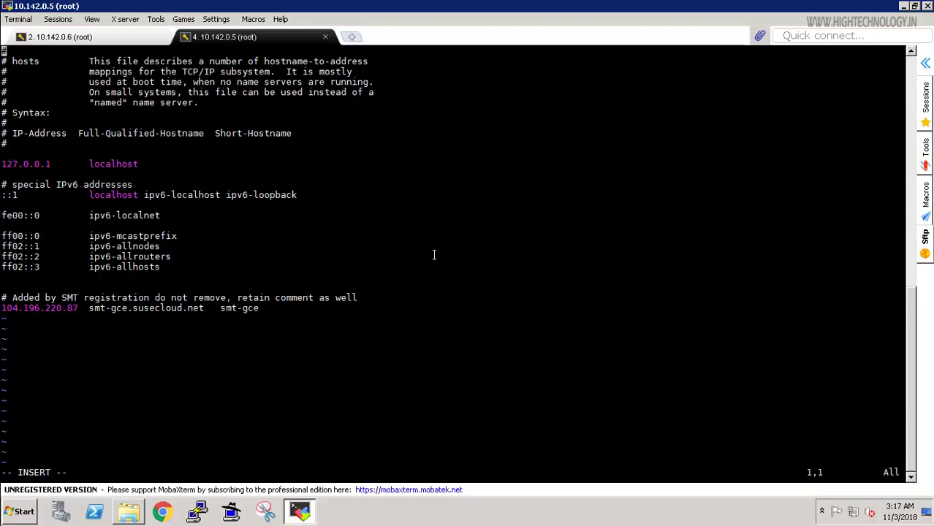
pyautogui.press('Down')
pyautogui.press('Down')
pyautogui.press('Down')
pyautogui.press('Down')
pyautogui.press('Down')
pyautogui.press('Down')
pyautogui.press('Down')
pyautogui.press('Down')
pyautogui.press('Down')
pyautogui.press('Down')
pyautogui.press('Down')
pyautogui.press('Down')
pyautogui.press('Down')
pyautogui.press('Up')
pyautogui.write('10.142.0.5')
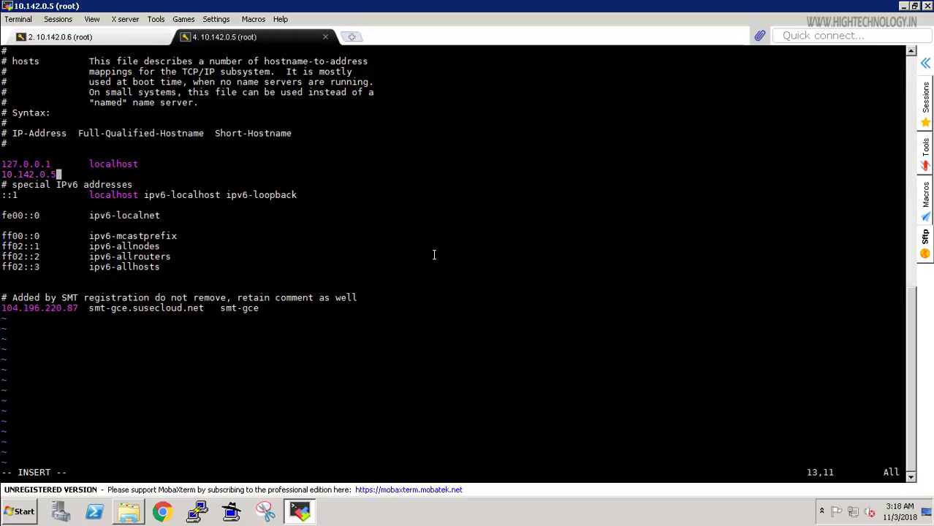
pyautogui.press('Tab')
pyautogui.write('s4hana')
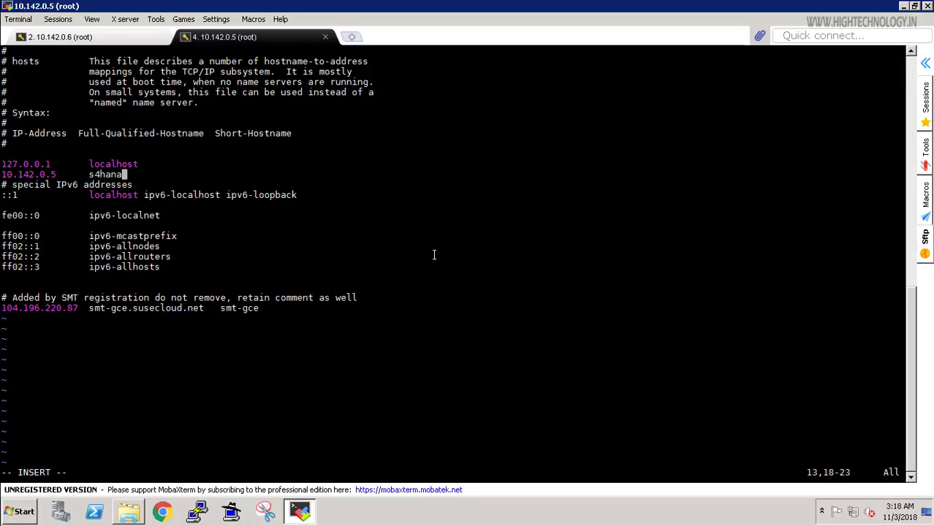
pyautogui.press('Tab')
pyautogui.write('s4hana.hightechnolog')
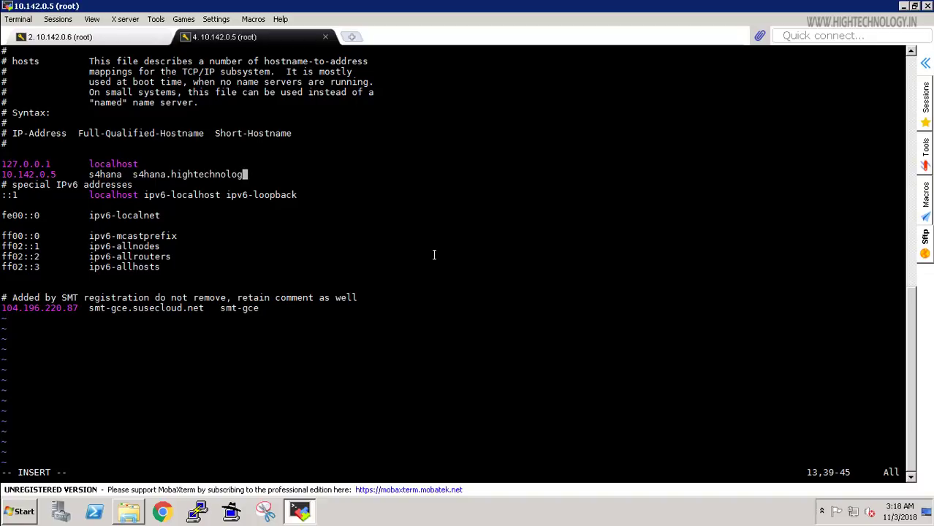
pyautogui.write('y.in')
# Add a new line '10.142.0.6 hana hana' below the s4hana entry.
pyautogui.press('Return')
pyautogui.write('10')
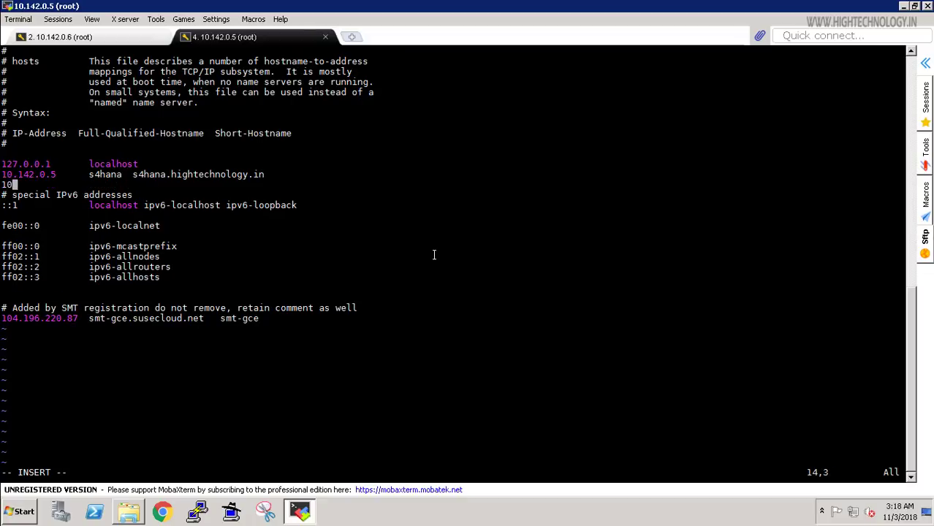
pyautogui.write('.142.0.6')
pyautogui.press('Tab')
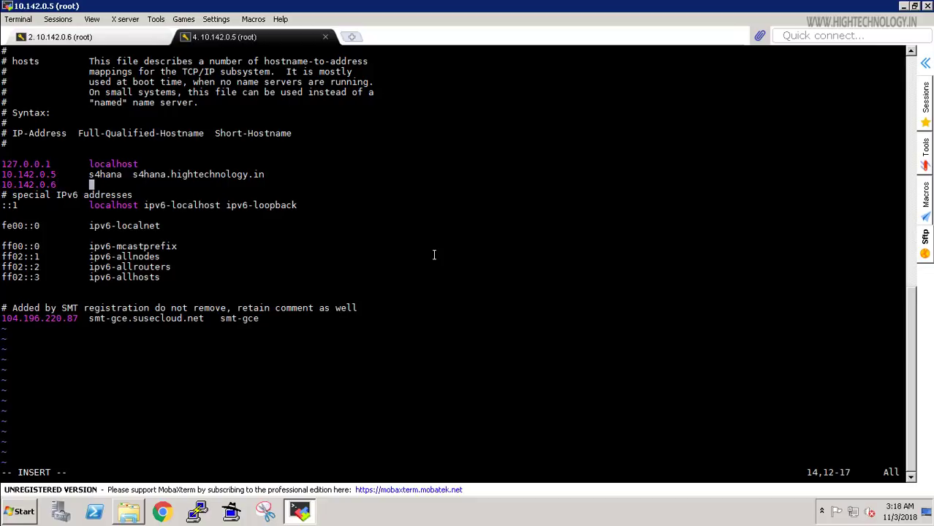
pyautogui.write('hana')
pyautogui.press('Tab')
pyautogui.write('hana')
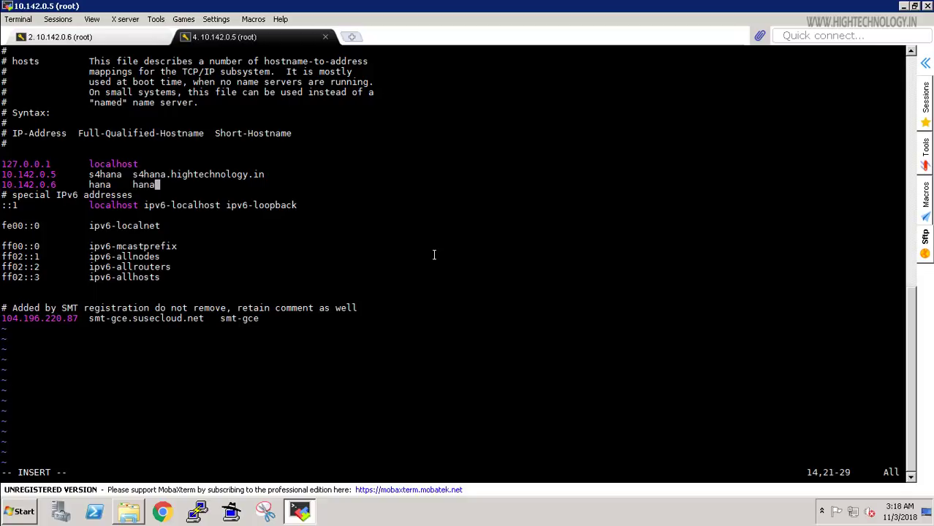
# Select the two new host entries for copying, then save and quit vim with :wq.
pyautogui.press('Escape')
pyautogui.moveTo(2, 174); pyautogui.dragTo(2, 184)
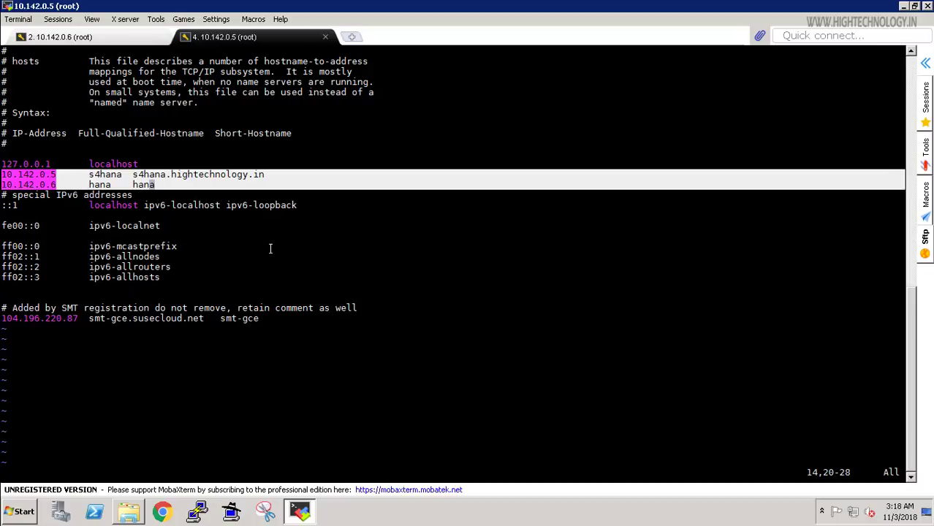
pyautogui.write(':wq')
pyautogui.press('Return')
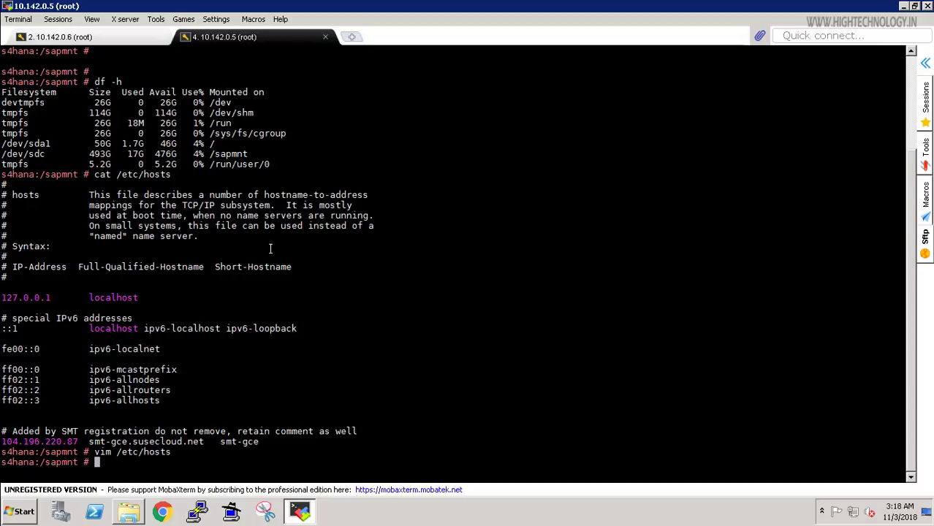
# On the 10.142.0.6 hana session, become root and open /etc/hosts in vim.
pyautogui.click(64, 38)
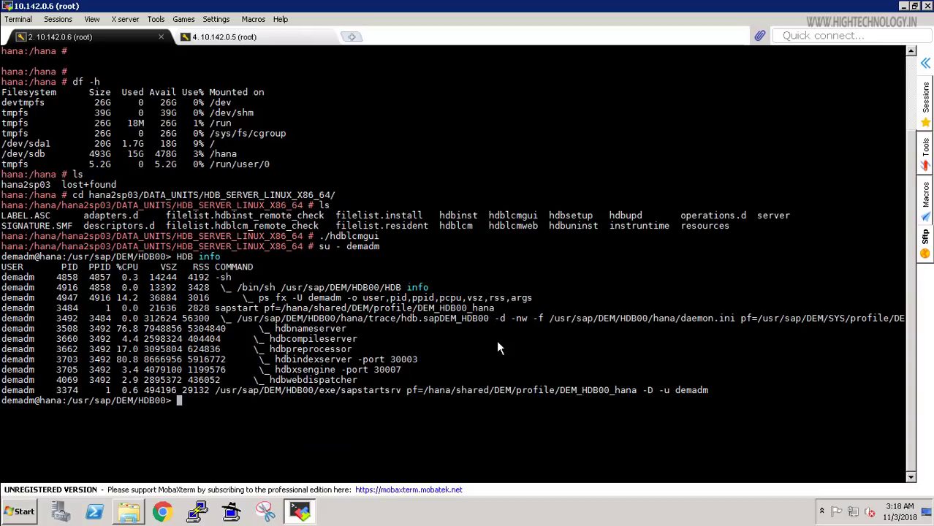
pyautogui.write('su root')
pyautogui.press('Return')
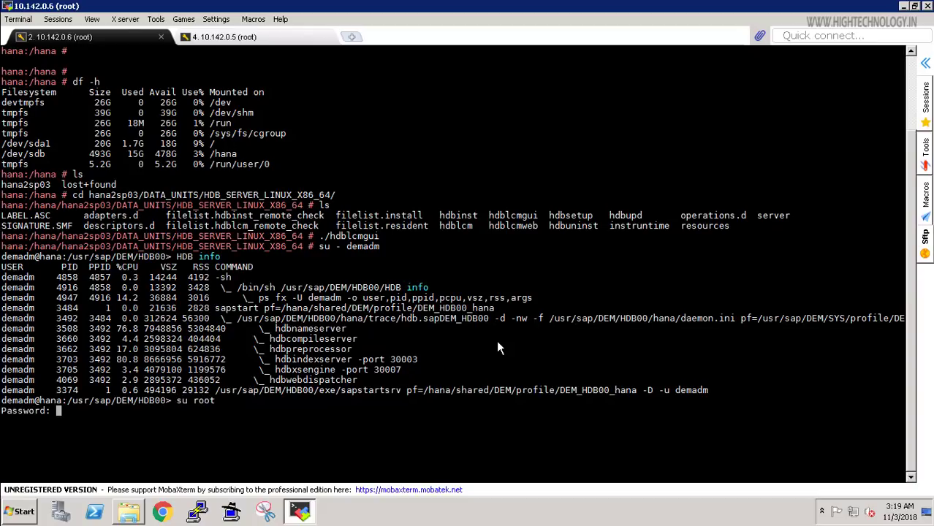
pyautogui.hotkey('ctrl', 'c')
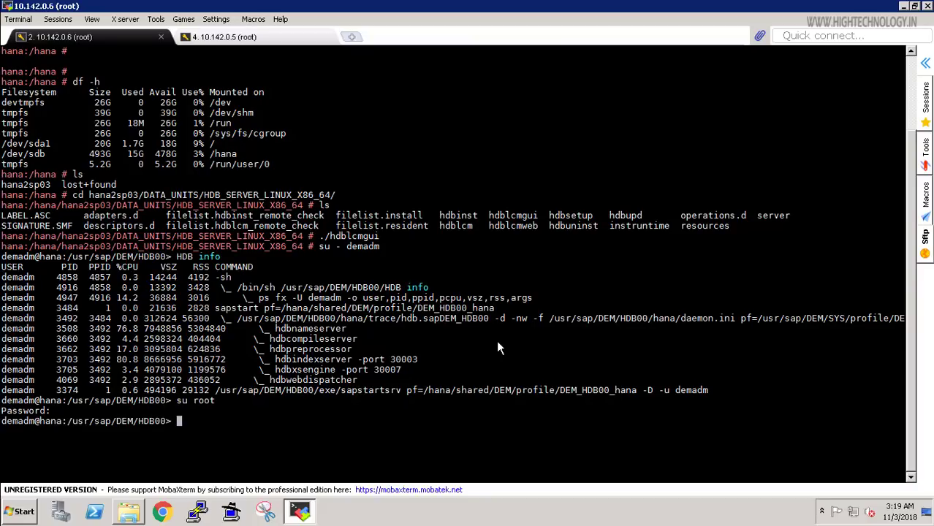
pyautogui.write('vim /etc/hosts')
pyautogui.press('Return')
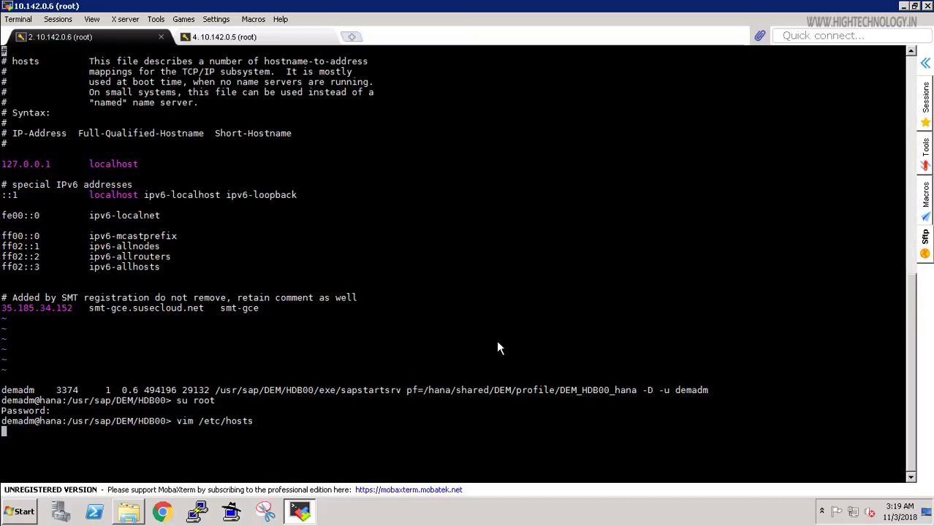
# Paste the s4hana and hana host entries below localhost and save with :wq.
pyautogui.press('i')
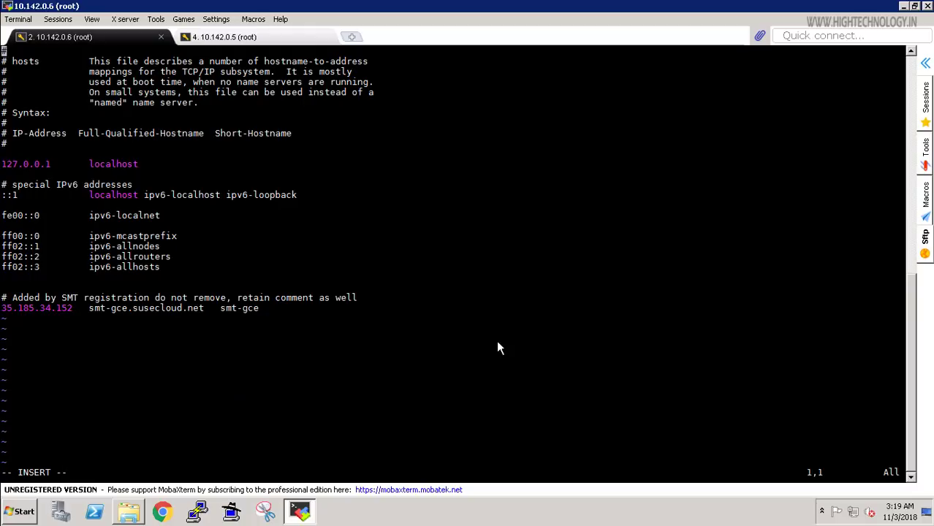
pyautogui.press('Down')
pyautogui.press('Down')
pyautogui.press('Down')
pyautogui.press('Down')
pyautogui.press('Down')
pyautogui.press('Down')
pyautogui.press('Down')
pyautogui.press('Down')
pyautogui.press('Down')
pyautogui.press('Down')
pyautogui.press('Down')
pyautogui.press('Down')
pyautogui.press('Down')
pyautogui.press('Down')
pyautogui.press('Up')
pyautogui.press('Up')
pyautogui.rightClick(178, 164)
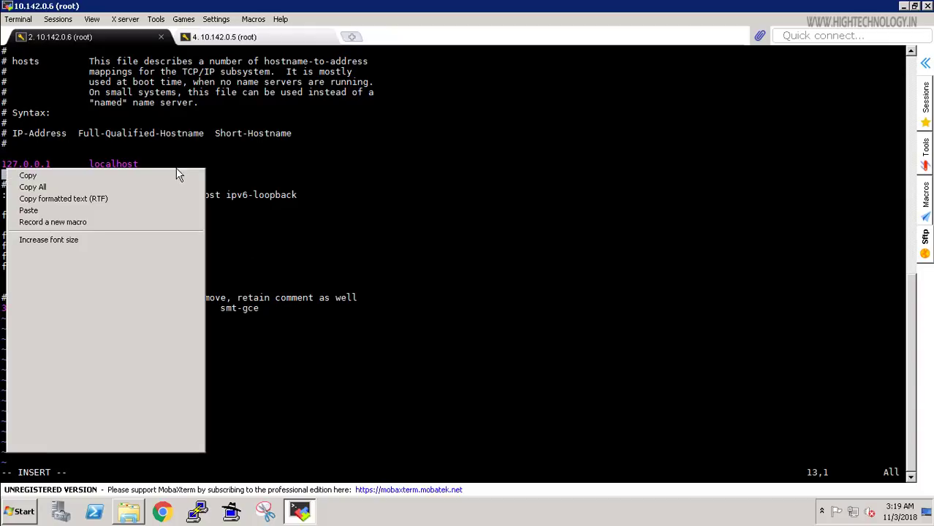
pyautogui.click(59, 211)
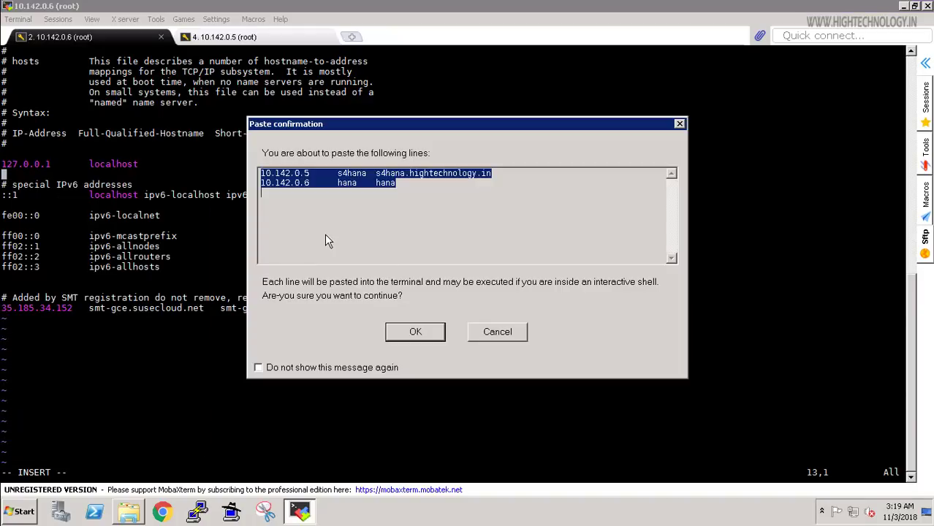
pyautogui.click(416, 332)
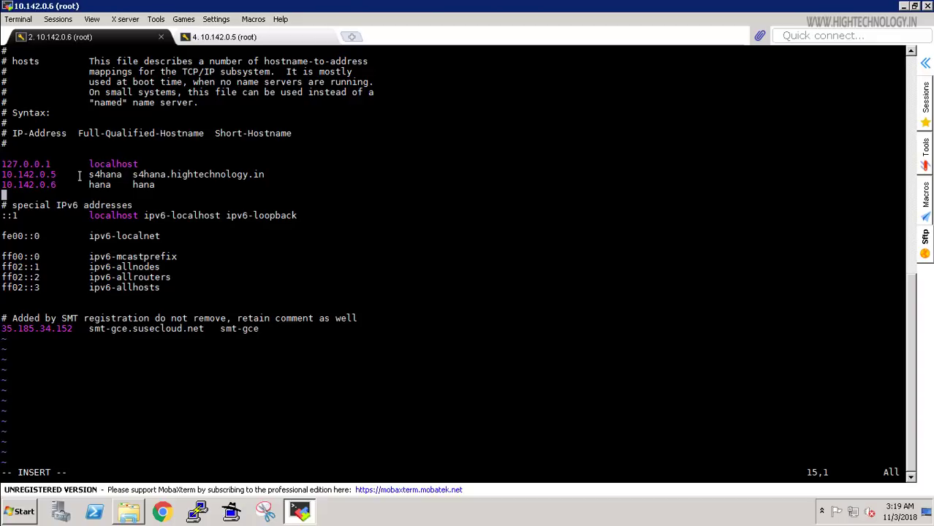
pyautogui.press('Escape')
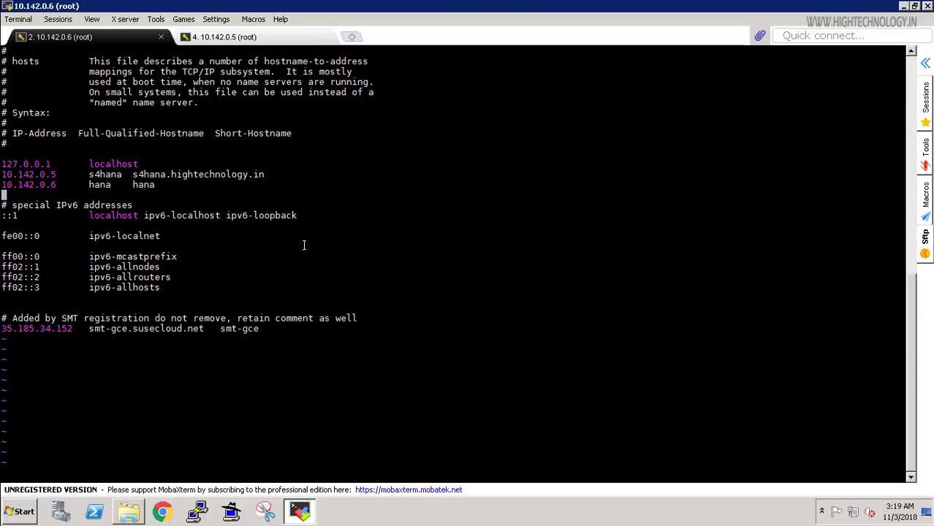
pyautogui.write(':wq')
pyautogui.press('Return')
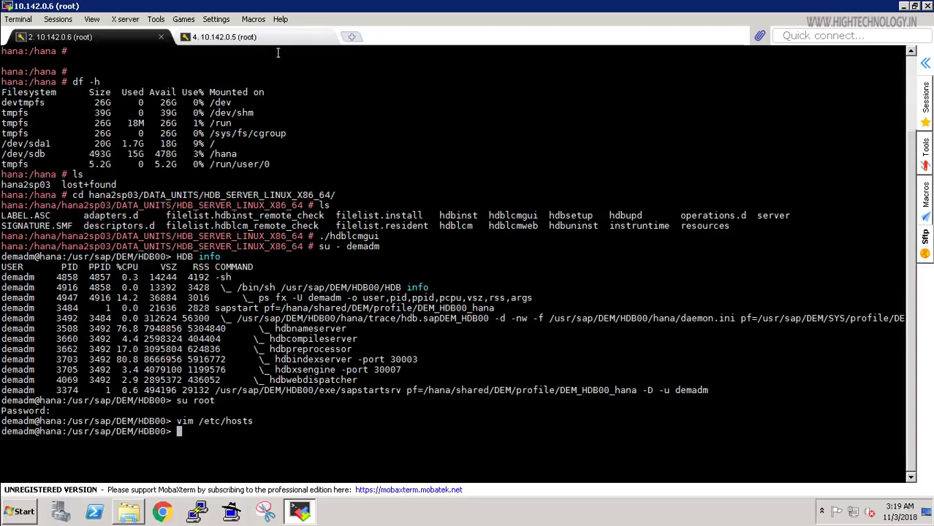
# In the 10.142.0.5 session, clear the screen, enter swpm/ and list its contents.
pyautogui.click(258, 38)
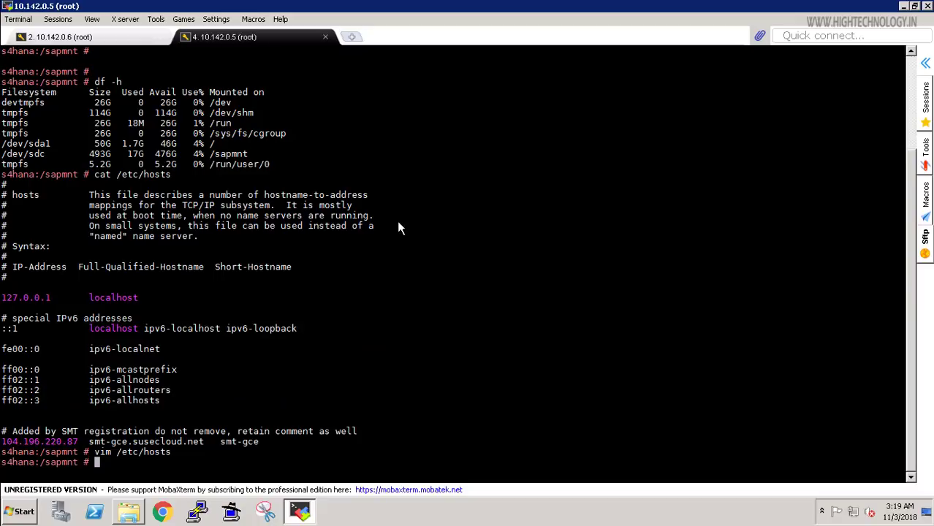
pyautogui.write('clear')
pyautogui.press('Return')
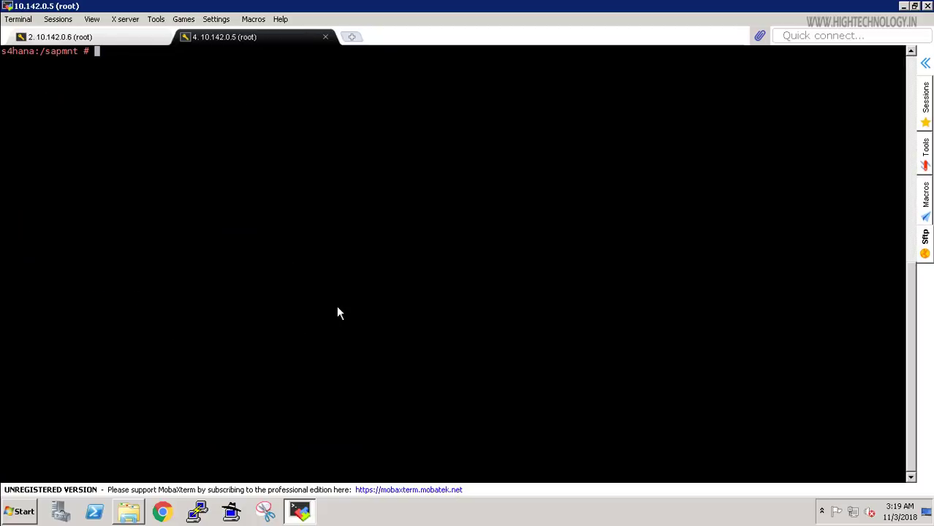
pyautogui.press('Return')
pyautogui.press('Return')
pyautogui.press('Return')
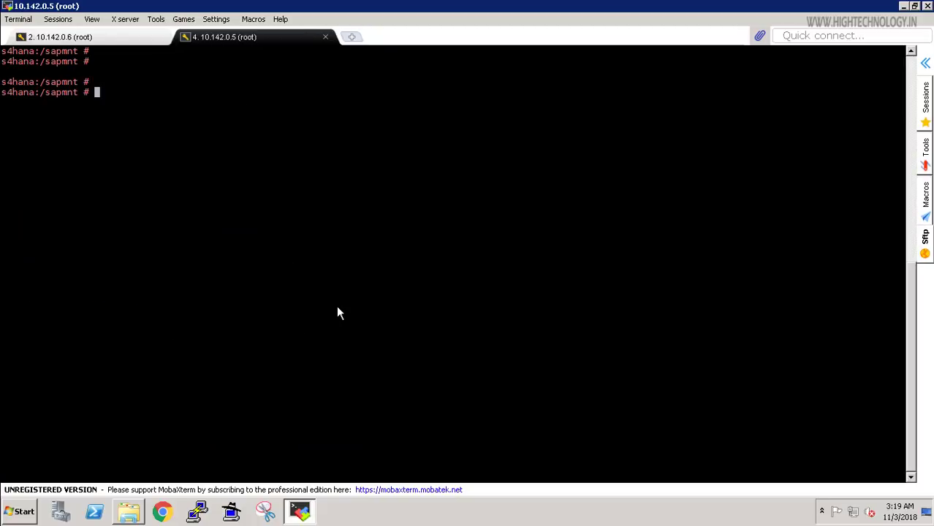
pyautogui.write('cd swpm/')
pyautogui.press('Return')
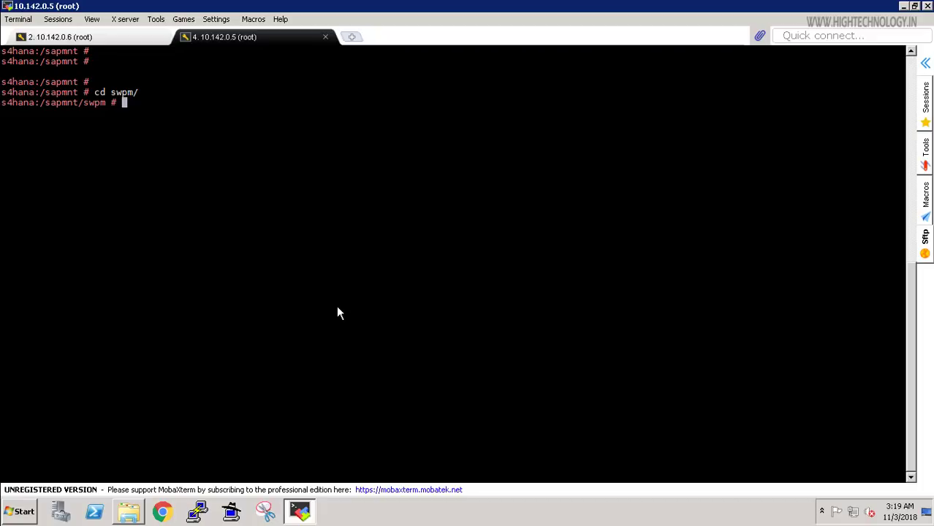
pyautogui.write('l')
pyautogui.write('s')
pyautogui.press('Return')
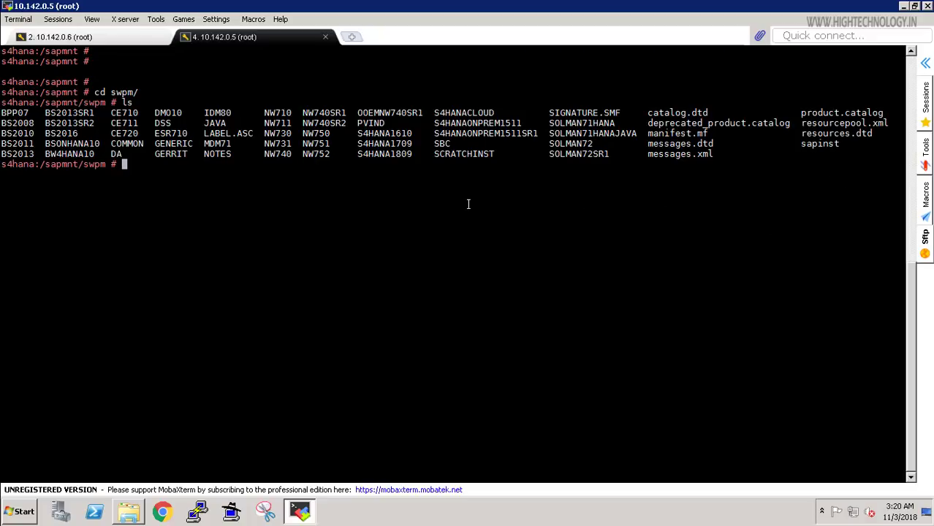
# Launch ./sapinst, copy its printed https web address, and open Google Chrome.
pyautogui.write('./sap')
pyautogui.press('Tab')
pyautogui.press('Return')
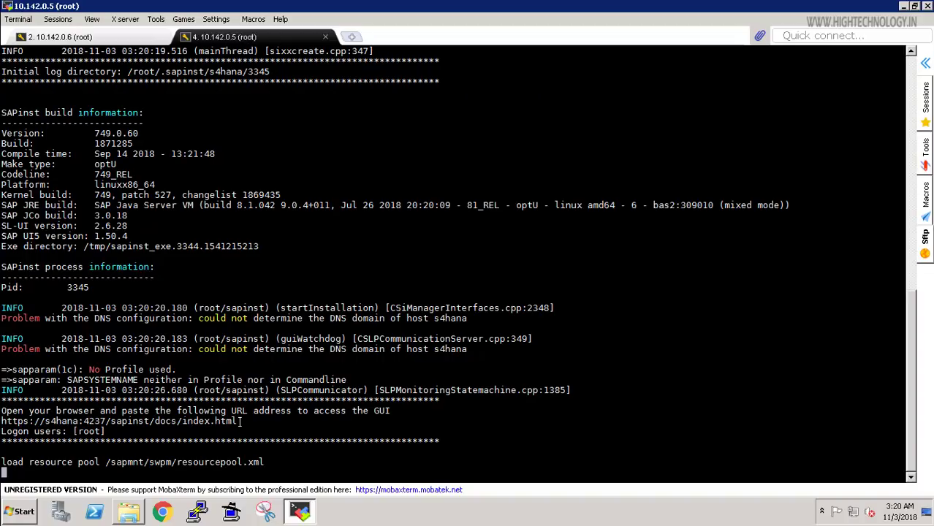
pyautogui.moveTo(241, 422); pyautogui.dragTo(2, 422)
pyautogui.hotkey('ctrl', 'c')
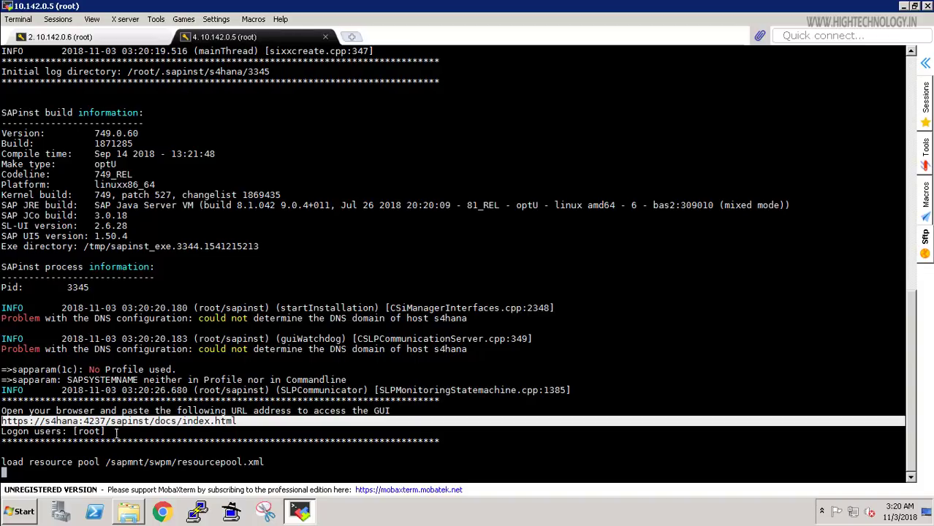
pyautogui.click(162, 512)
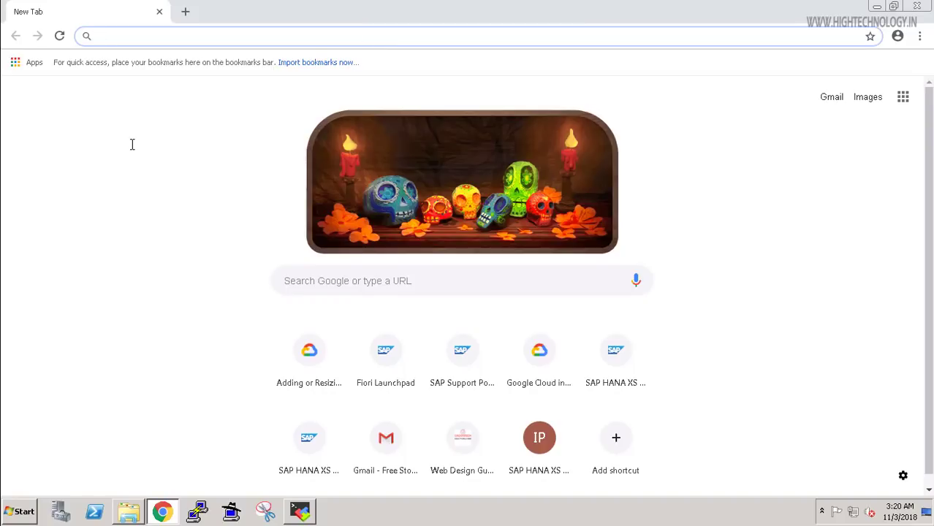
# Load the pasted installer address and proceed to s4hana past the certificate warning.
pyautogui.hotkey('ctrl', 'v')
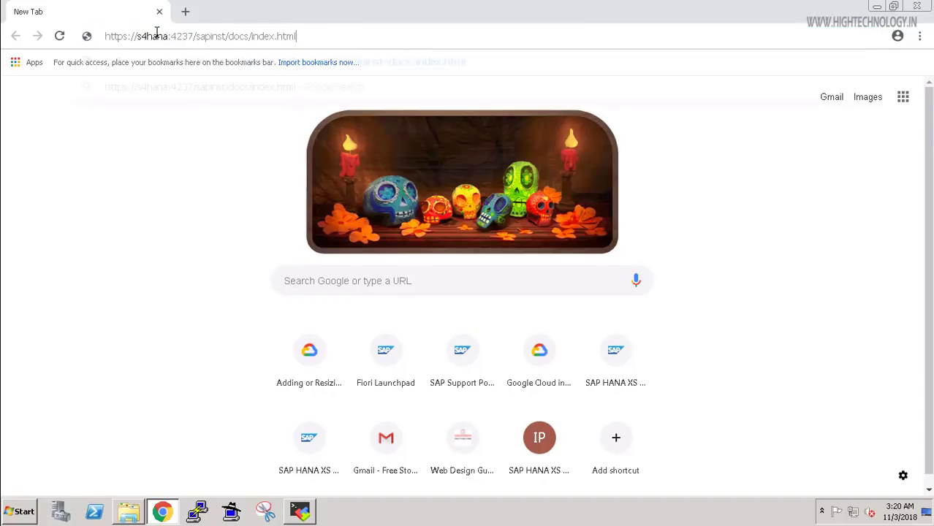
pyautogui.press('Menu')
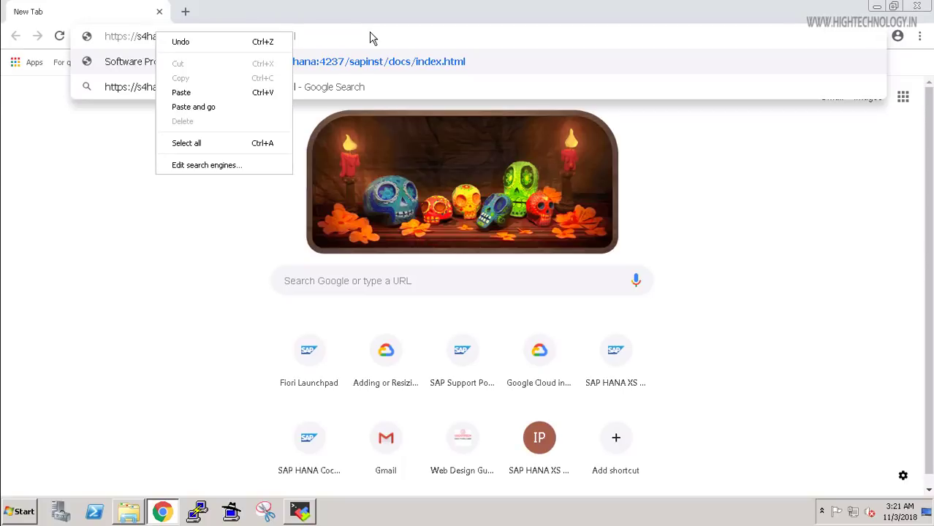
pyautogui.press('Escape')
pyautogui.press('Return')
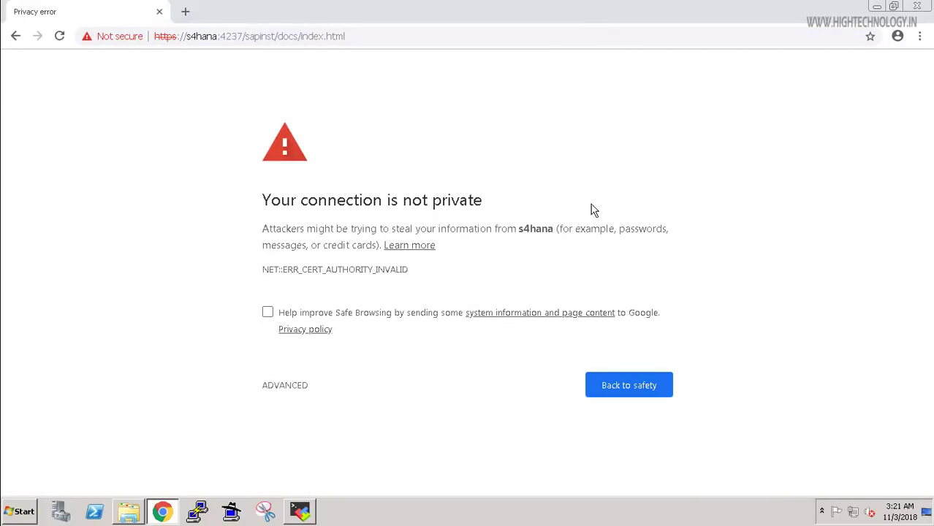
pyautogui.click(290, 390)
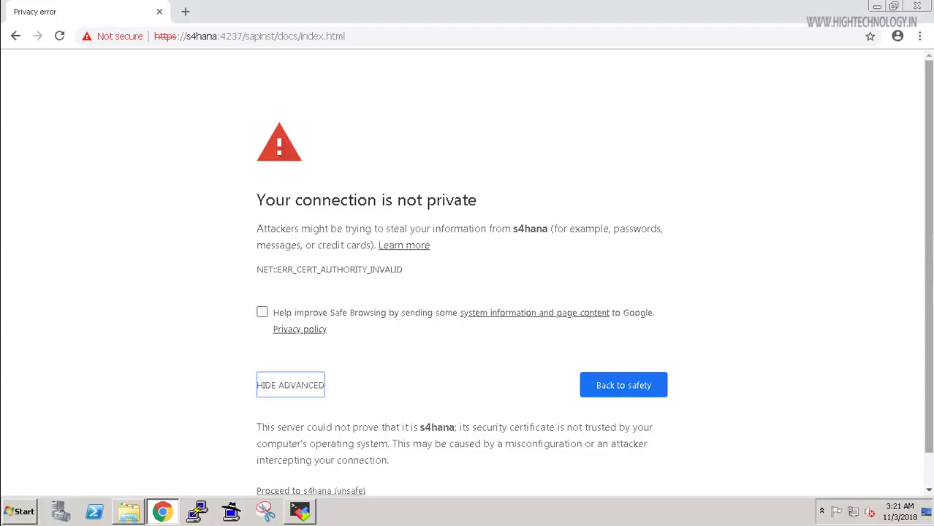
pyautogui.scroll(-1, 318, 488)
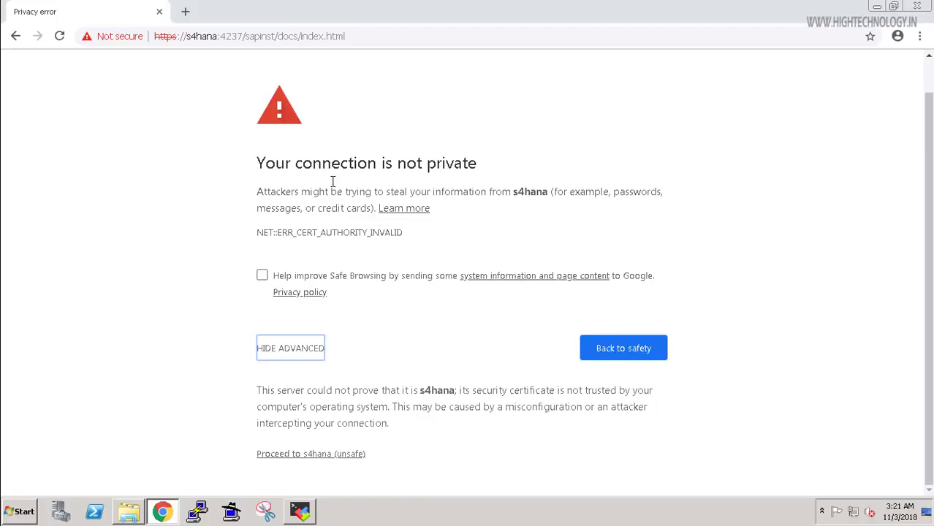
pyautogui.click(313, 455)
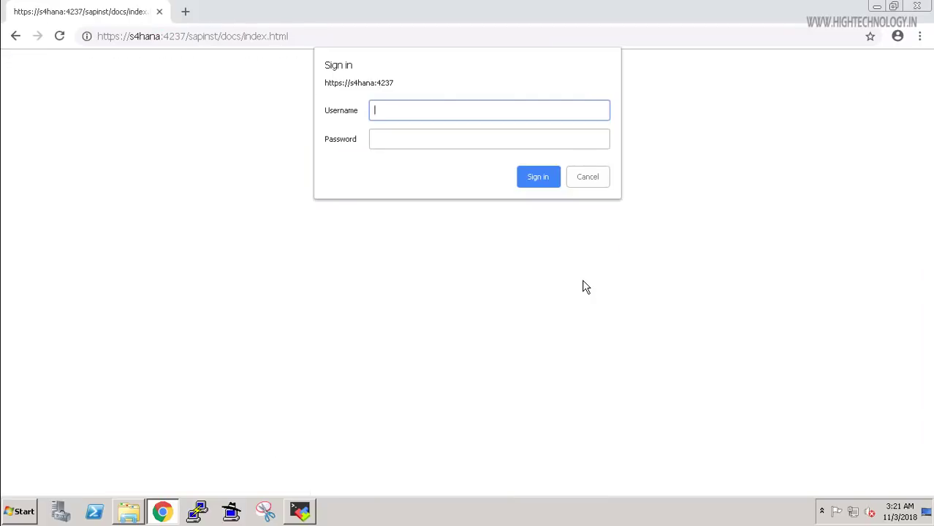
# Sign in to the installer as root with the account password.
pyautogui.write('root')
pyautogui.press('Tab')
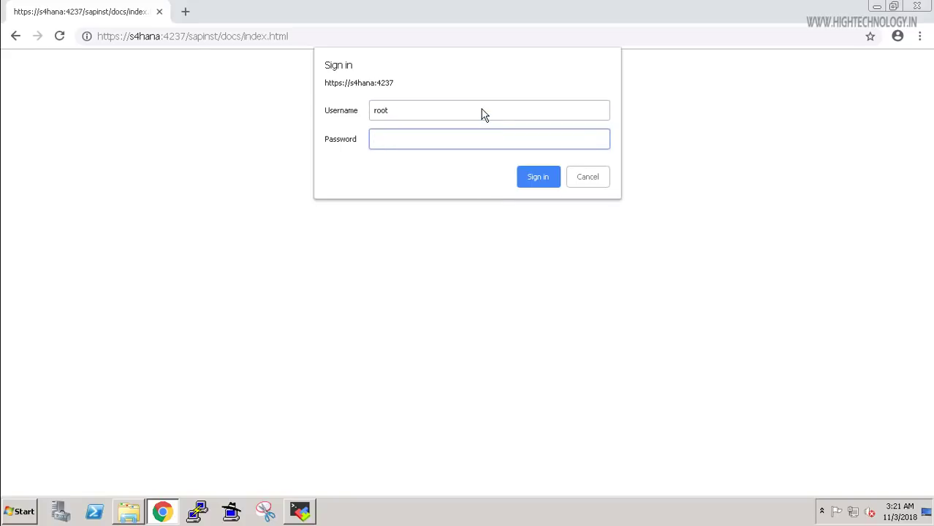
pyautogui.write('••••••••')
pyautogui.click(546, 179)
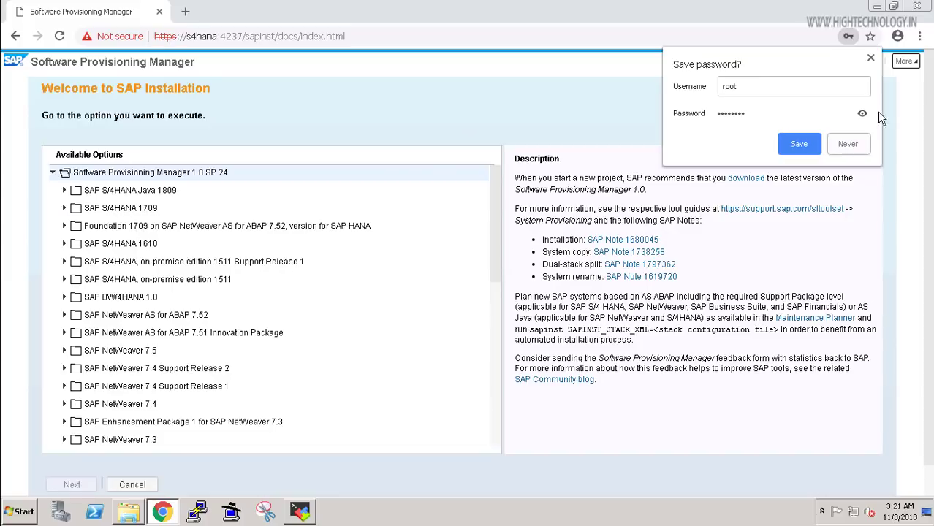
# Choose S/4HANA 1610 > SAP HANA Database > Installation > Application Server ABAP > Standard System and proceed.
pyautogui.click(871, 58)
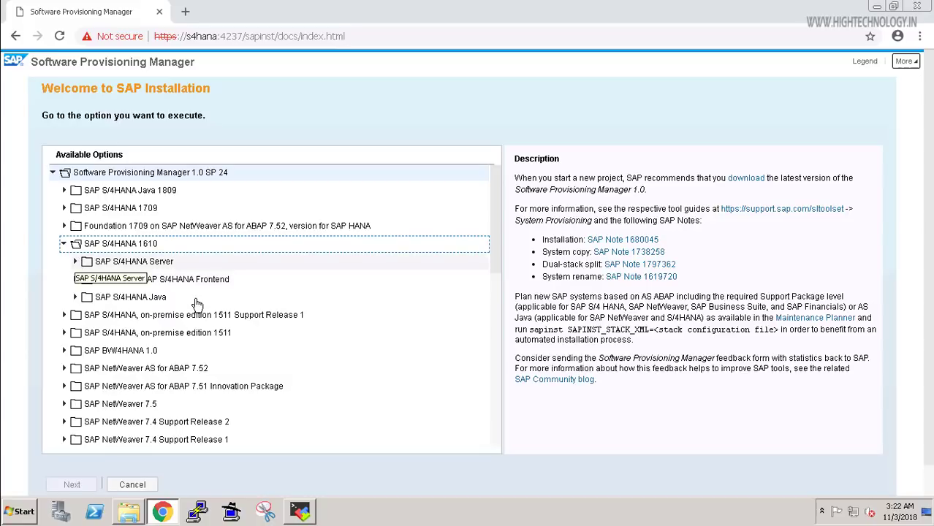
pyautogui.press('Down')
pyautogui.press('Right')
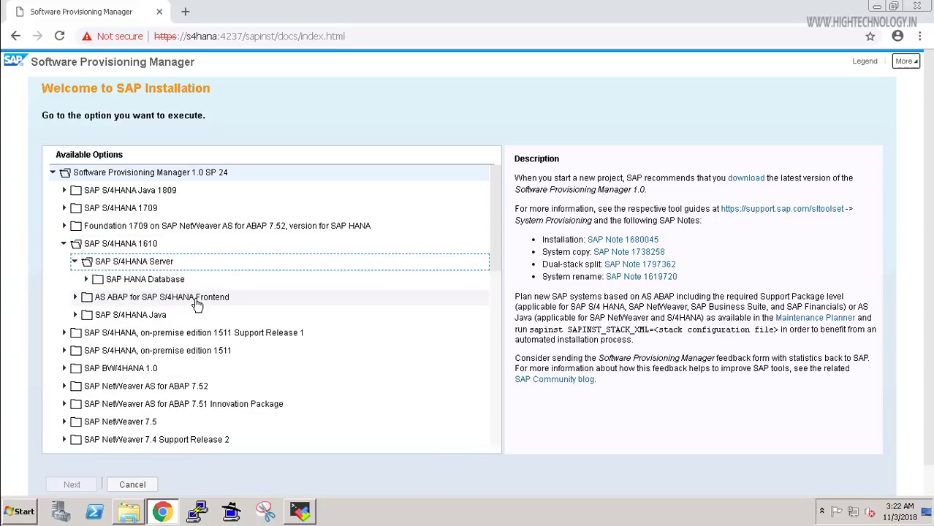
pyautogui.click(86, 280)
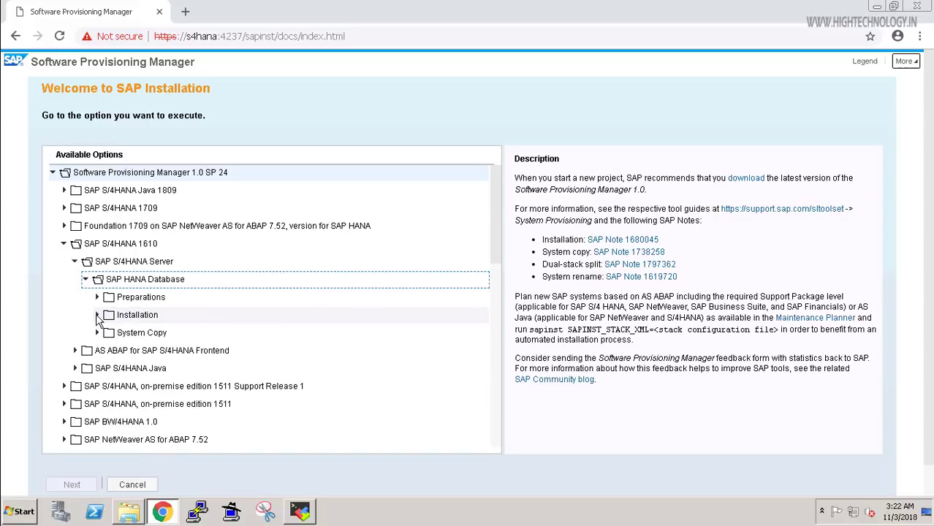
pyautogui.doubleClick(217, 333)
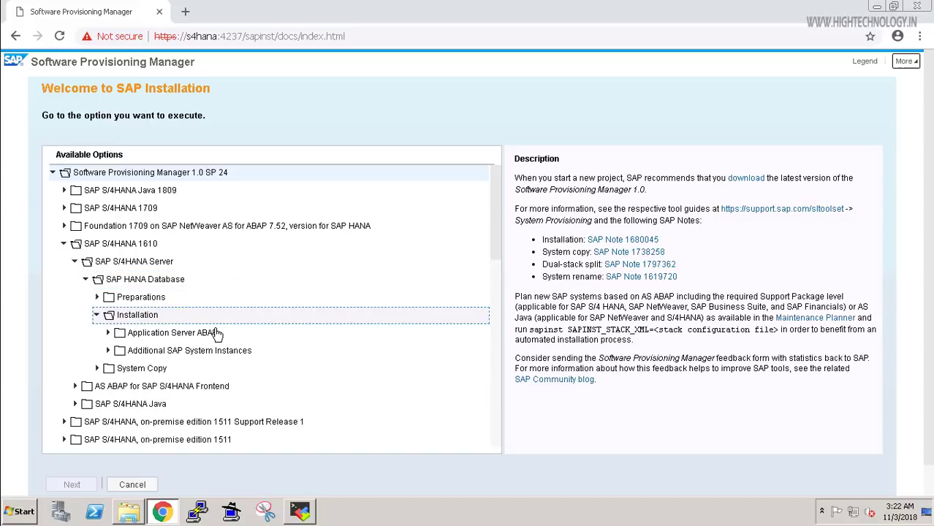
pyautogui.click(108, 333)
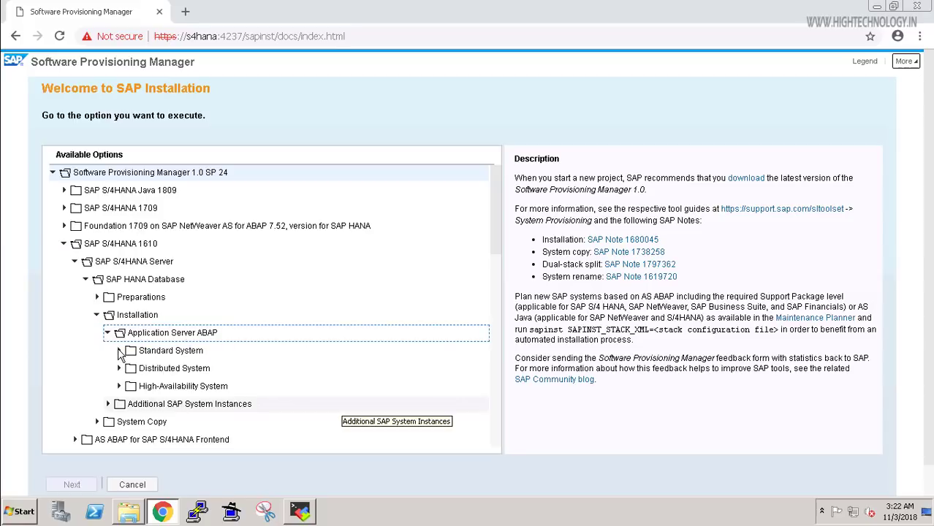
pyautogui.doubleClick(299, 351)
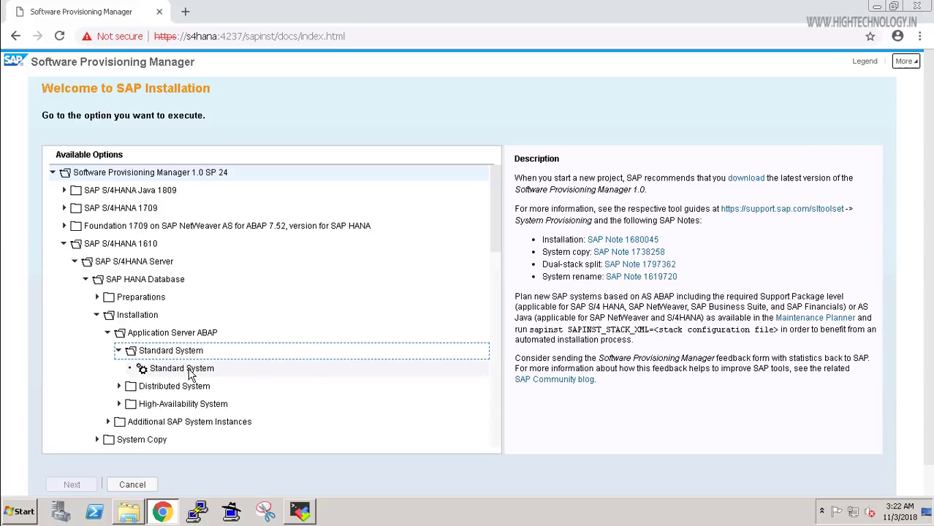
pyautogui.click(190, 372)
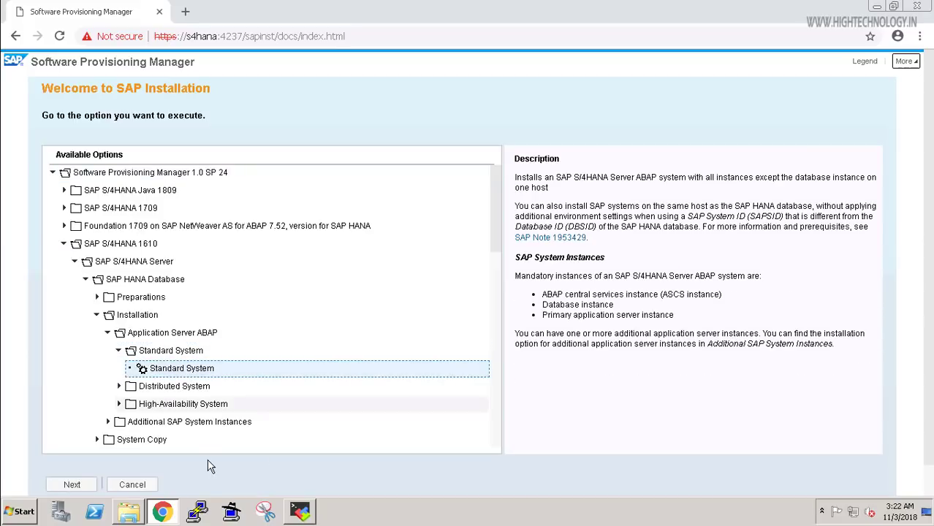
pyautogui.click(72, 485)
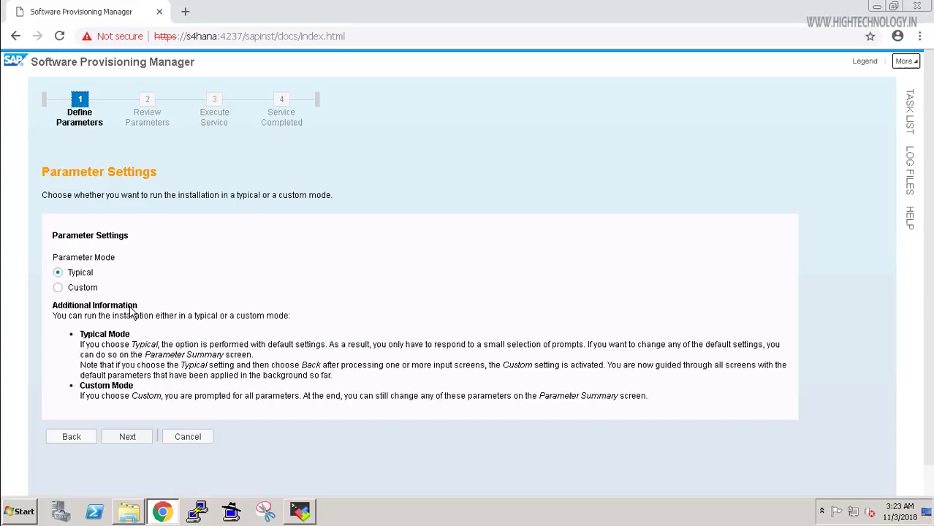
# Choose the Custom parameter mode and enter S4H as the SAP System ID.
pyautogui.click(60, 289)
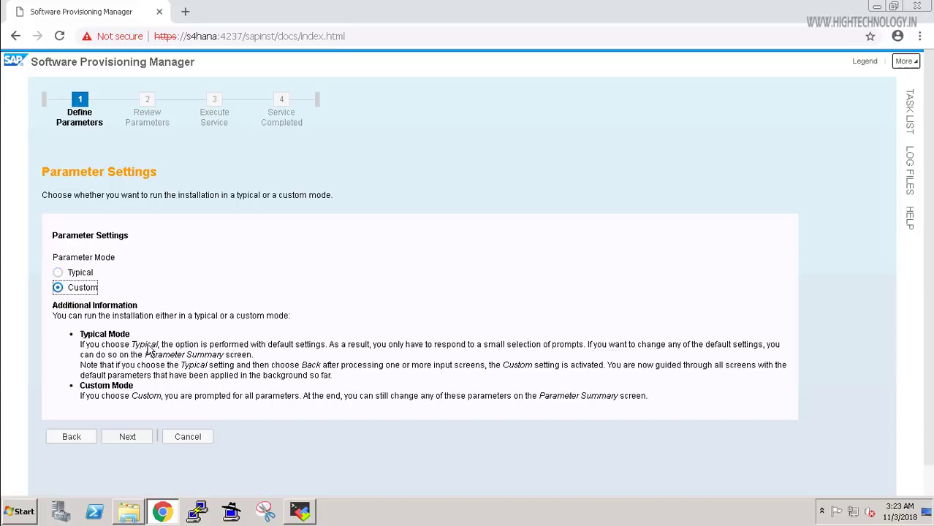
pyautogui.click(128, 437)
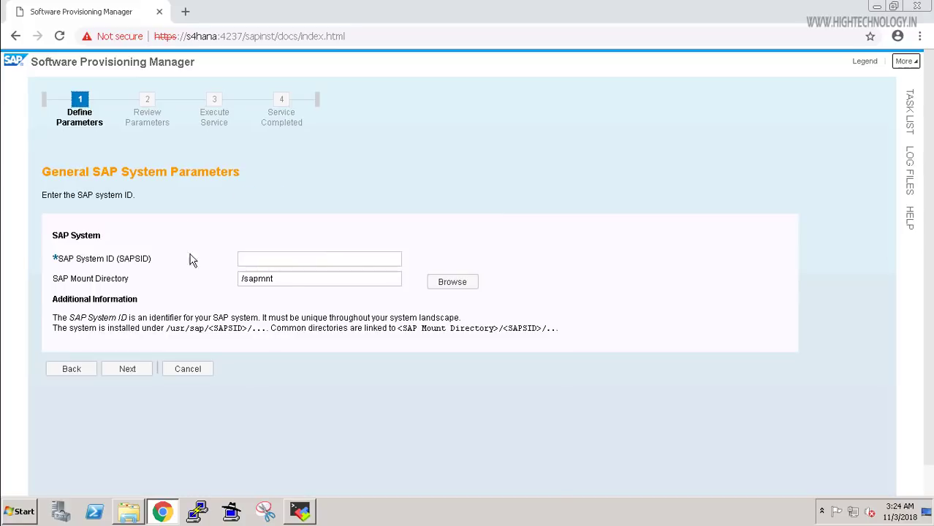
pyautogui.click(268, 260)
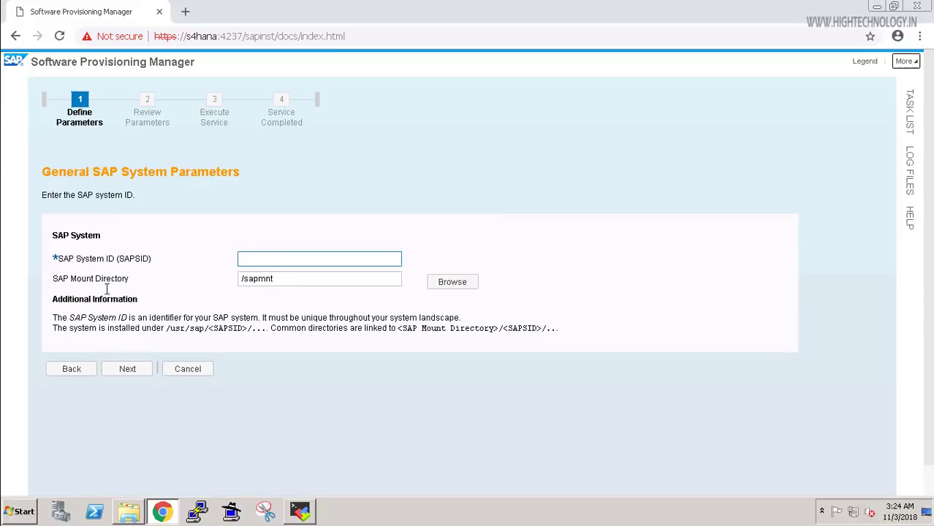
pyautogui.click(174, 288)
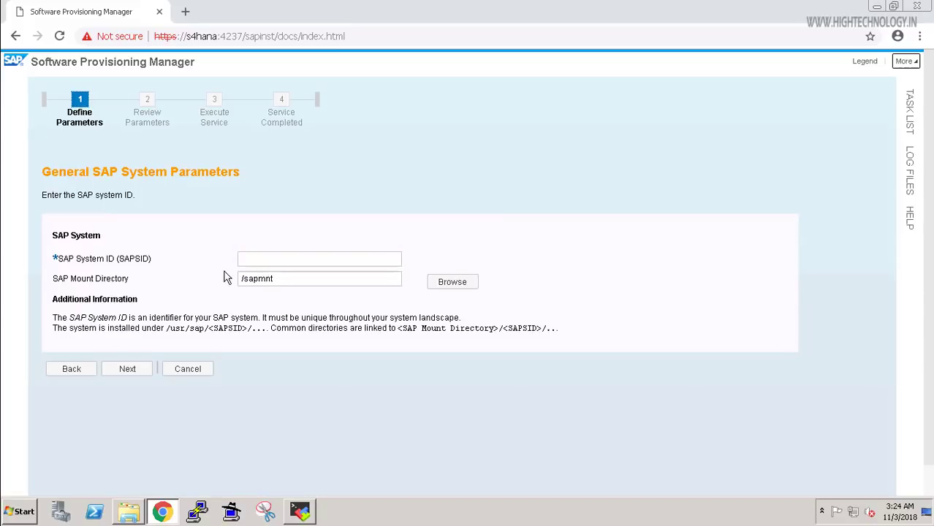
pyautogui.click(271, 258)
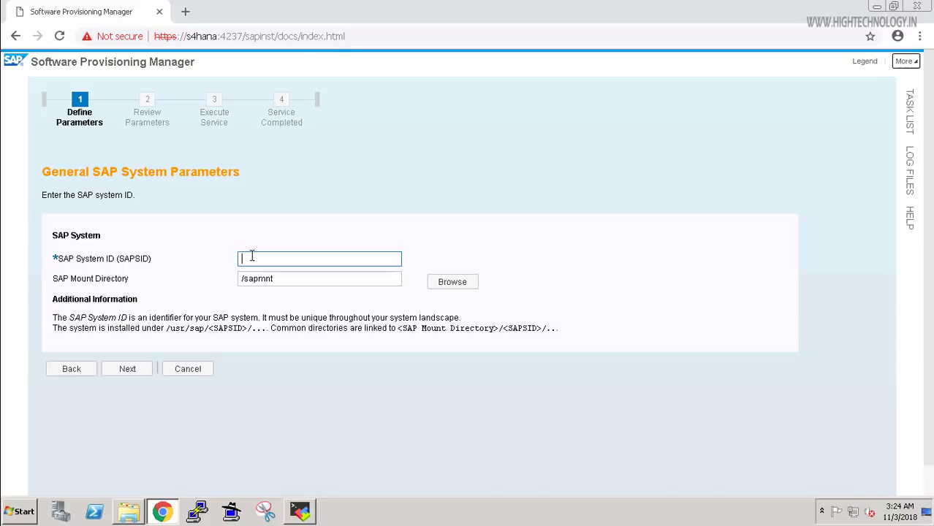
pyautogui.write('S4')
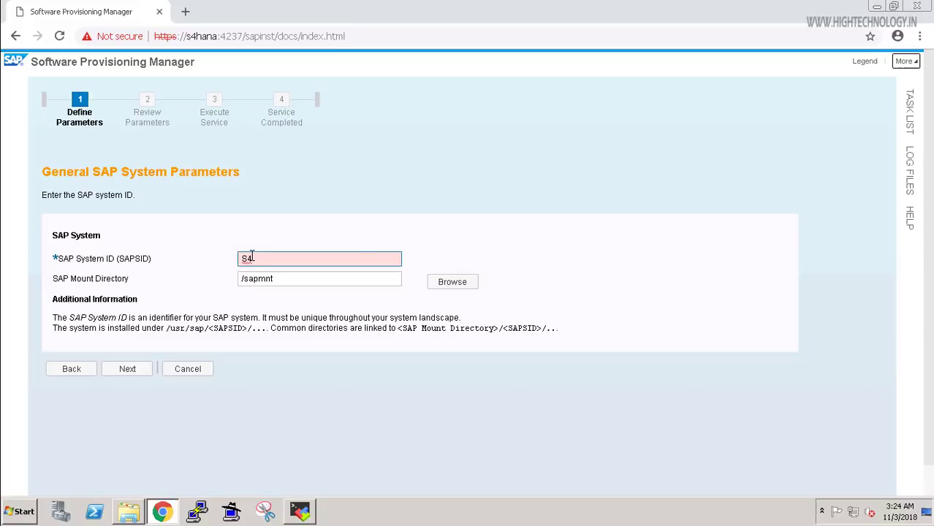
pyautogui.write('H')
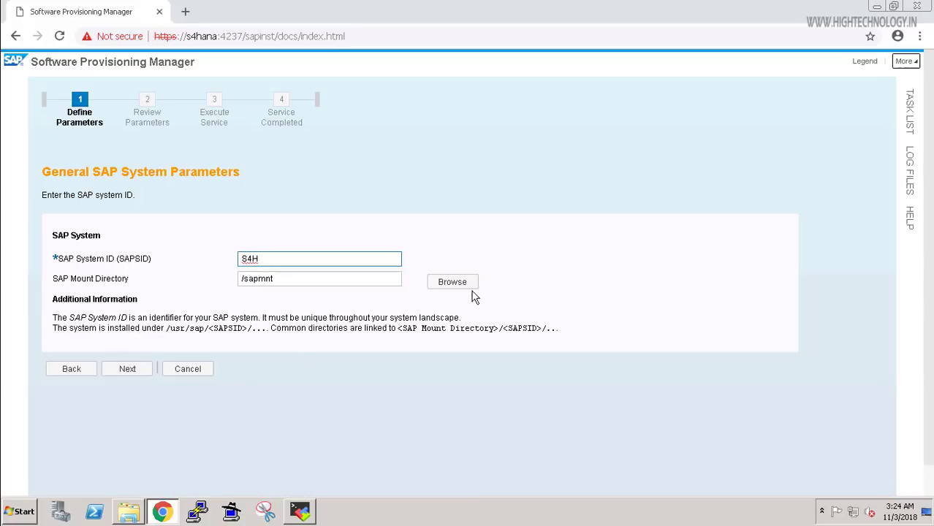
pyautogui.click(126, 370)
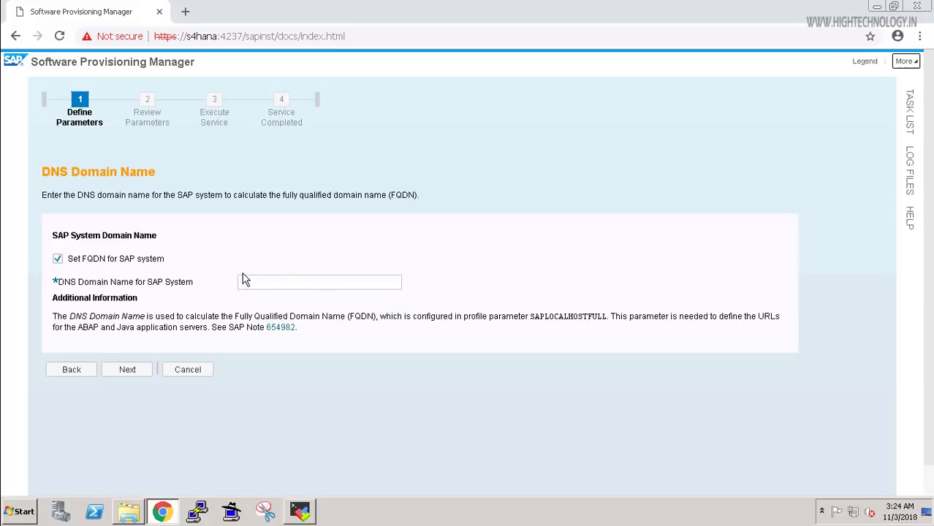
# Enter hightechnology.in as the DNS domain name for the SAP system.
pyautogui.click(244, 282)
pyautogui.click(218, 301)
pyautogui.click(285, 285)
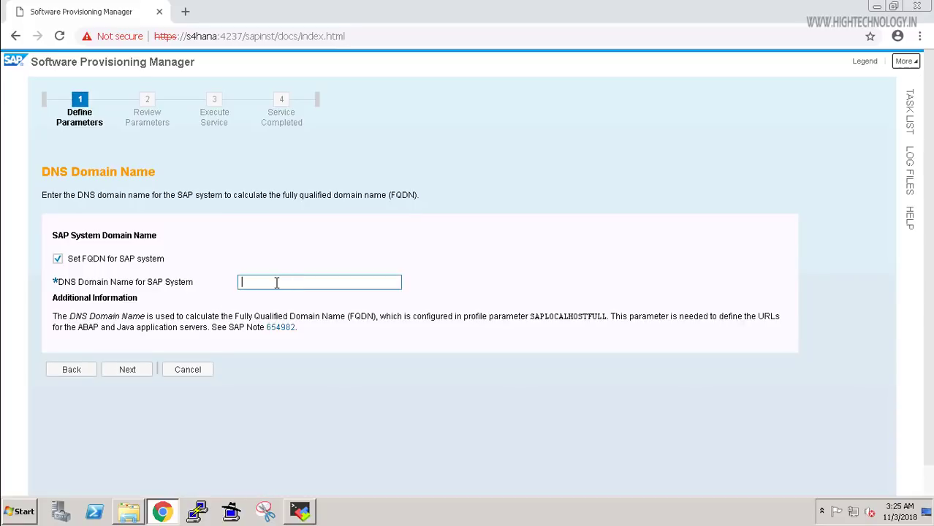
pyautogui.press('BackSpace')
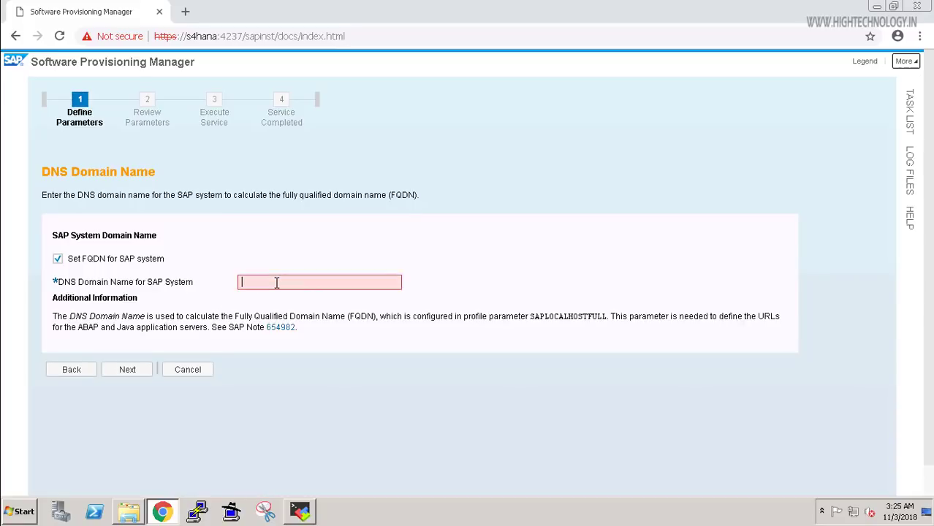
pyautogui.write('hightechnology.in')
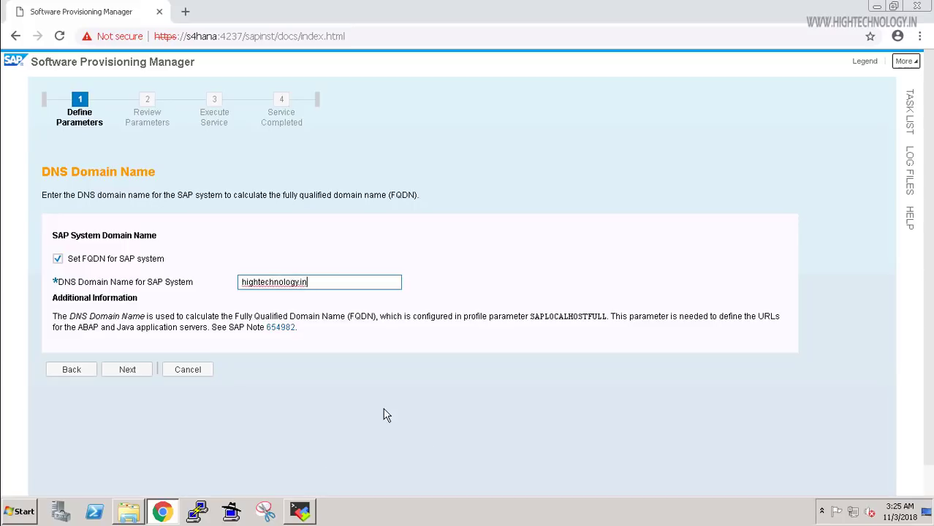
pyautogui.click(132, 372)
pyautogui.click(130, 371)
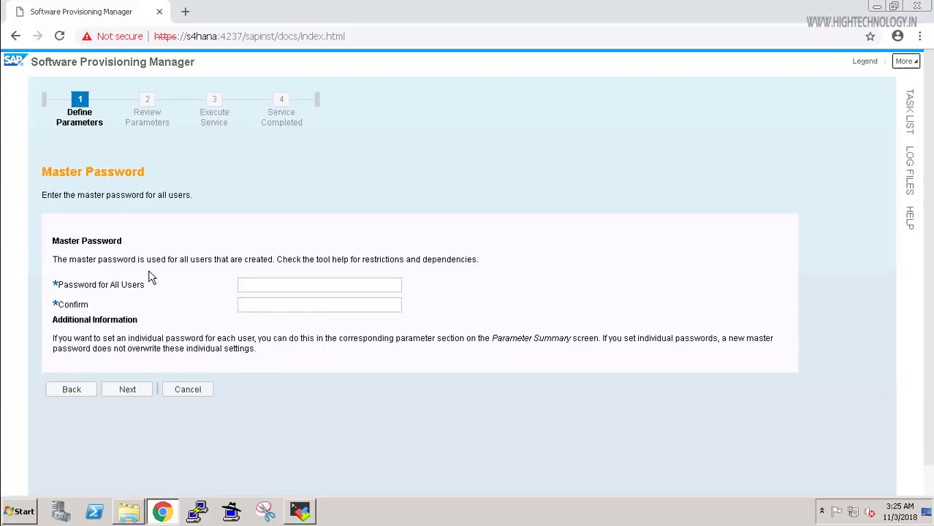
# Enter the master password and confirm it in the second field.
pyautogui.click(253, 305)
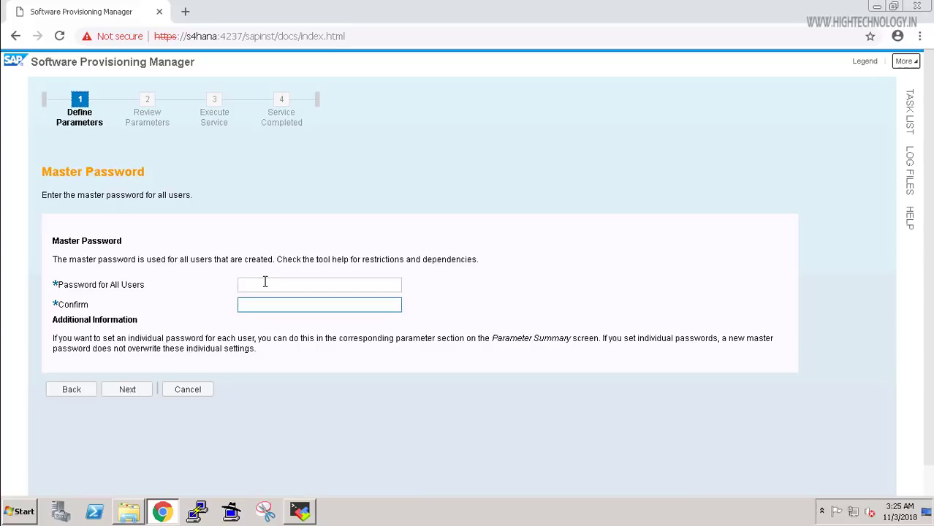
pyautogui.click(265, 284)
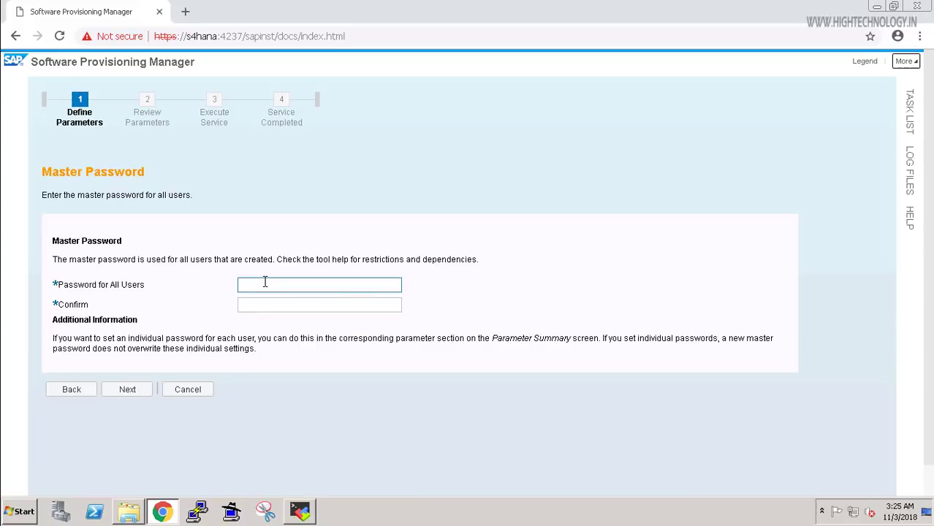
pyautogui.write('W')
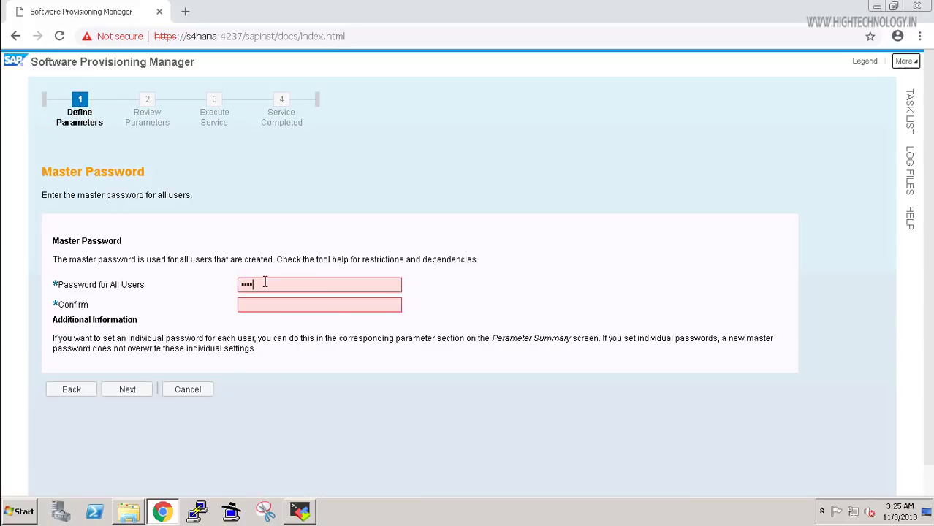
pyautogui.write('elcome1')
pyautogui.press('Tab')
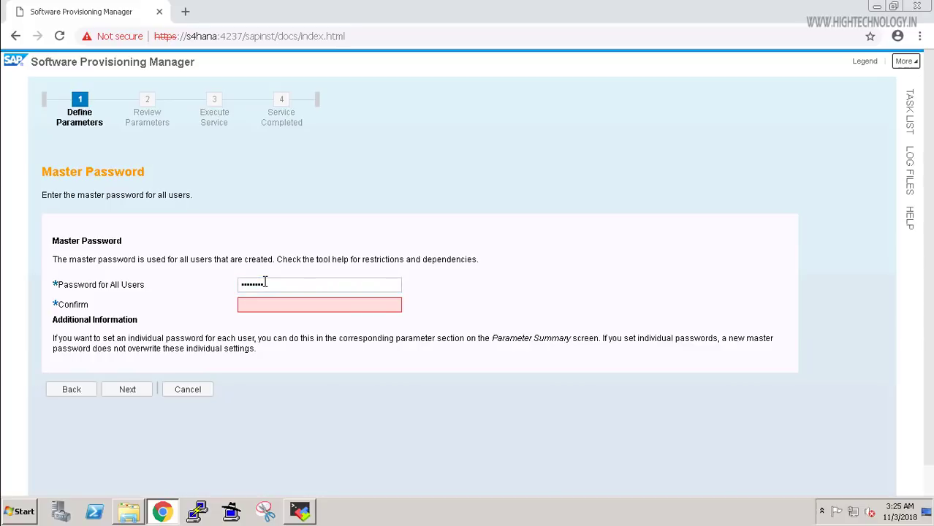
pyautogui.write('Welcome1')
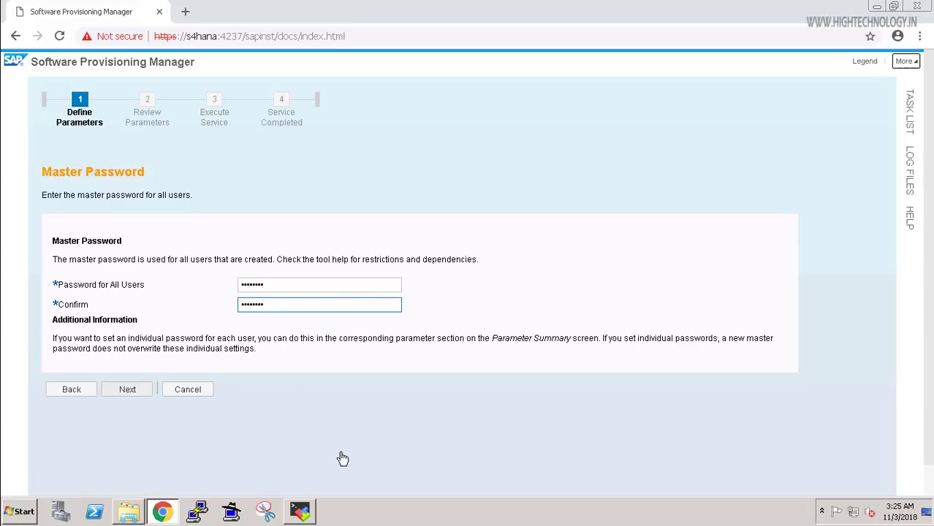
pyautogui.press('Return')
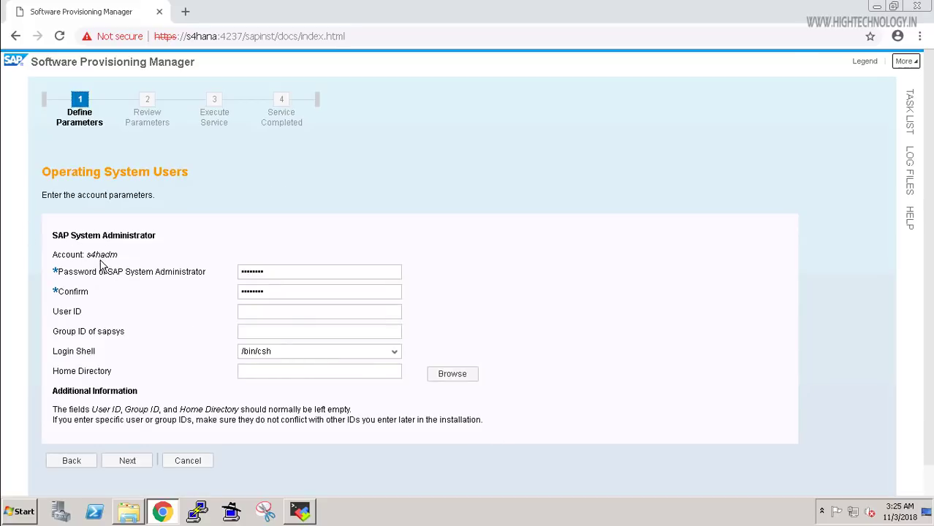
# Review the s4hadm administrator password and login shell, then accept the OS user settings.
pyautogui.click(335, 295)
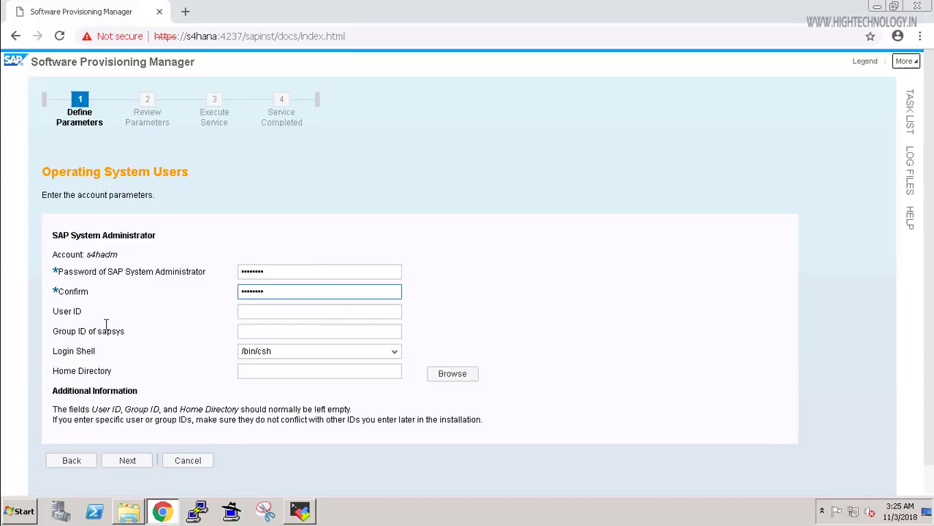
pyautogui.click(184, 350)
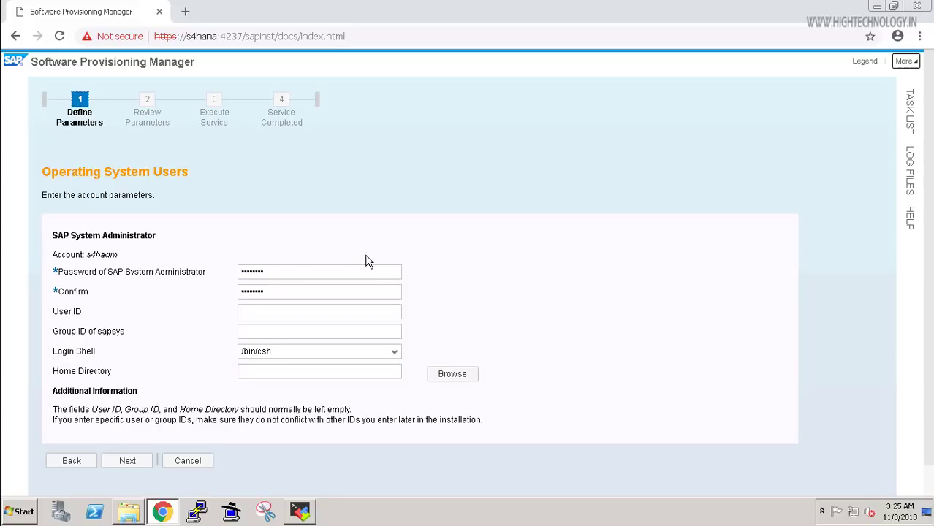
pyautogui.click(286, 276)
pyautogui.click(346, 351)
pyautogui.click(127, 462)
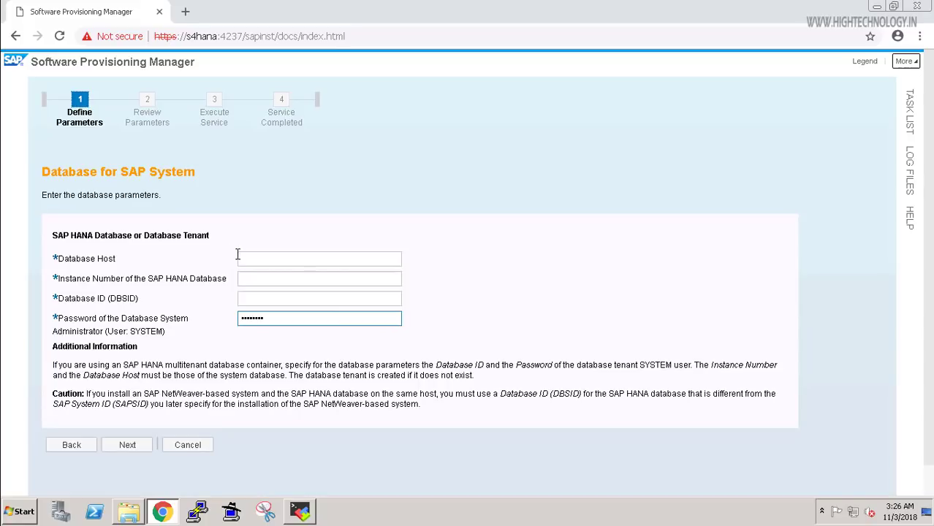
# Set database host hana, instance number 00 and database ID DEM, and retype the SYSTEM password.
pyautogui.click(249, 258)
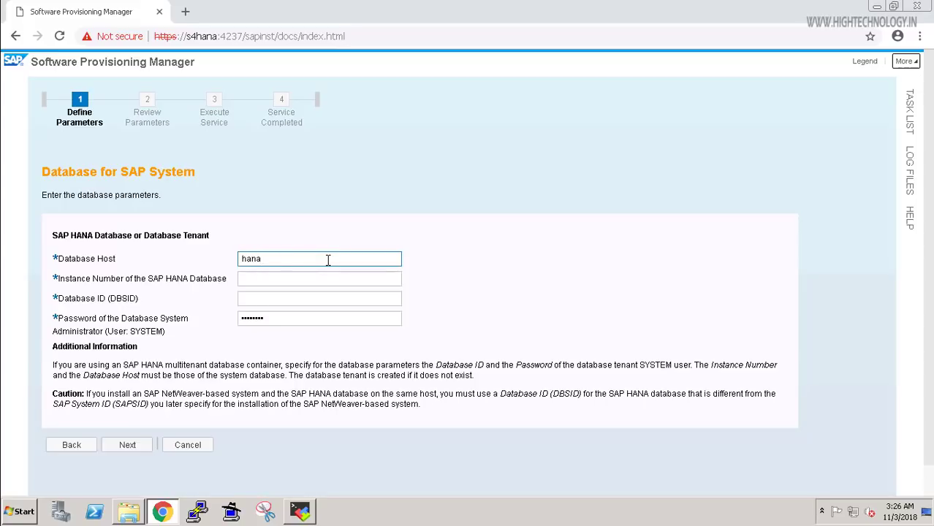
pyautogui.press('Tab')
pyautogui.write('00')
pyautogui.press('Tab')
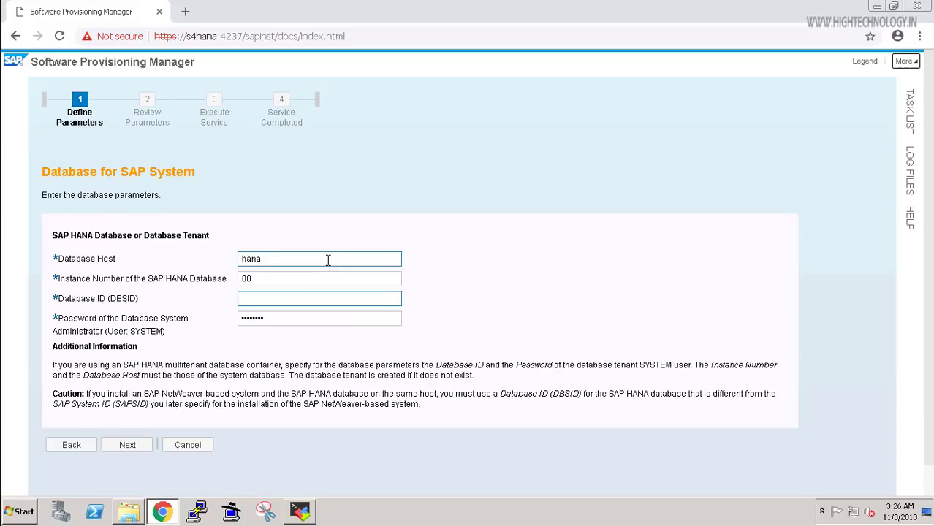
pyautogui.write('DEM')
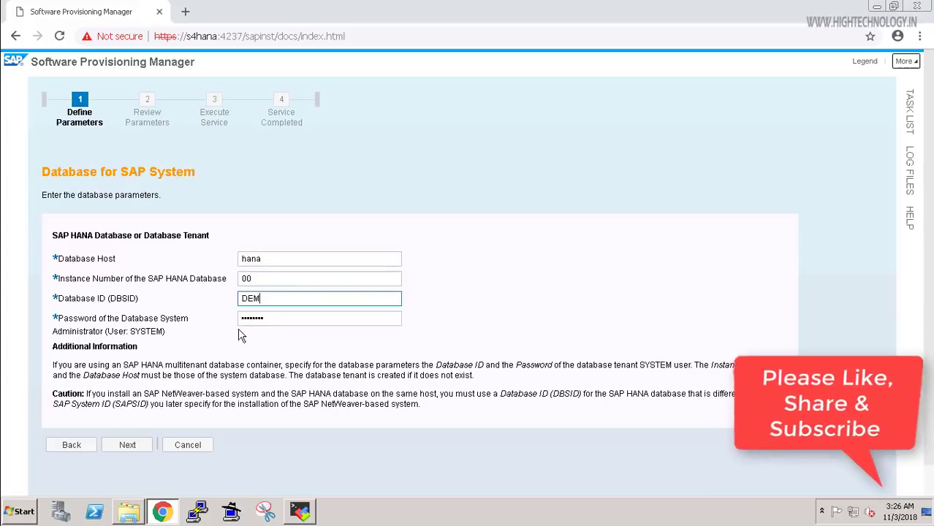
pyautogui.click(290, 319)
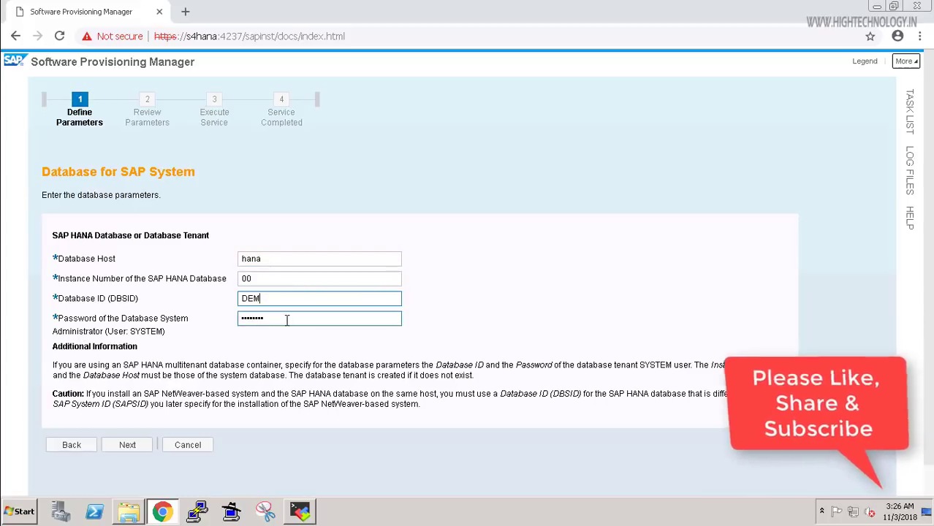
pyautogui.hotkey('ctrl', 'a')
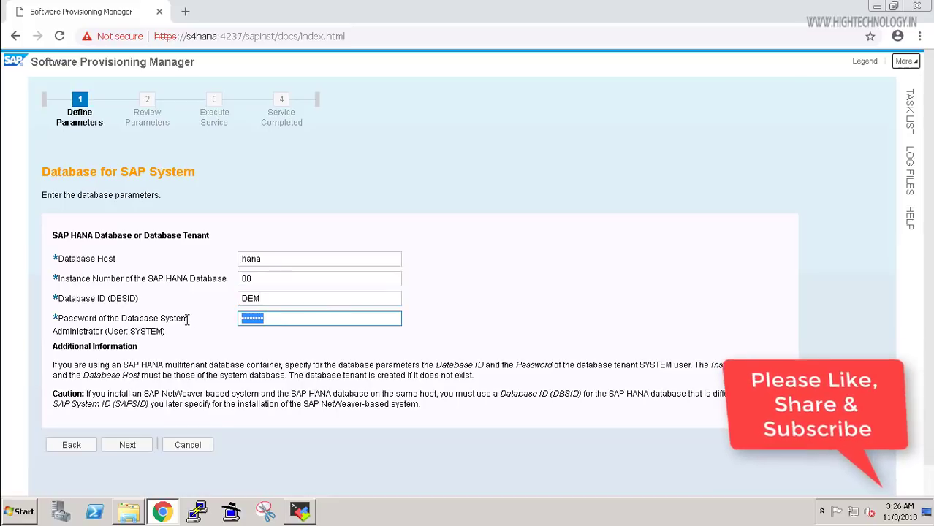
pyautogui.write('Welcome1')
pyautogui.click(128, 446)
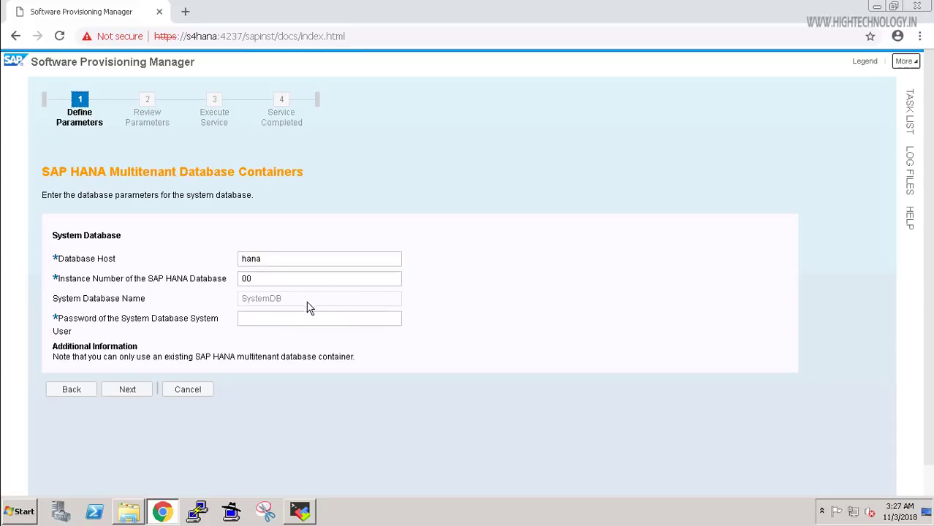
# Enter the SystemDB user password for the hana multitenant container.
pyautogui.click(254, 320)
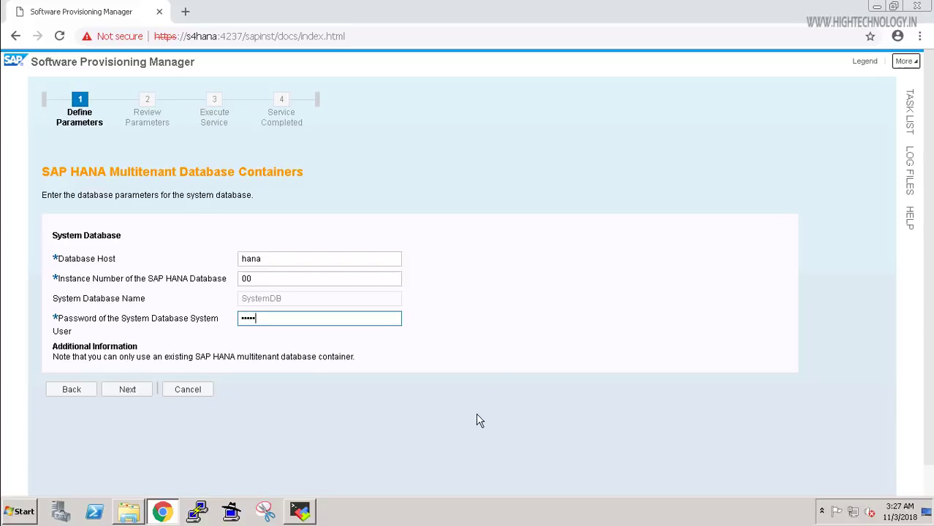
pyautogui.write('me1')
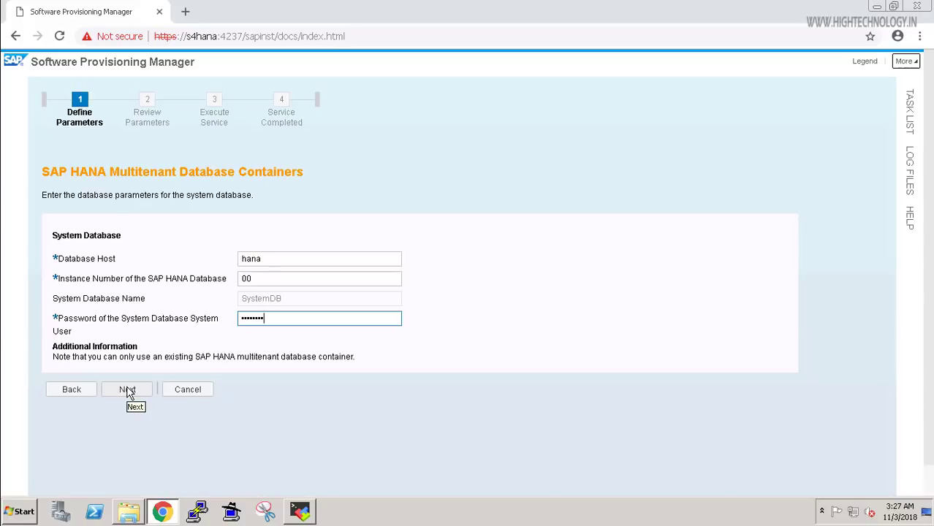
pyautogui.click(128, 389)
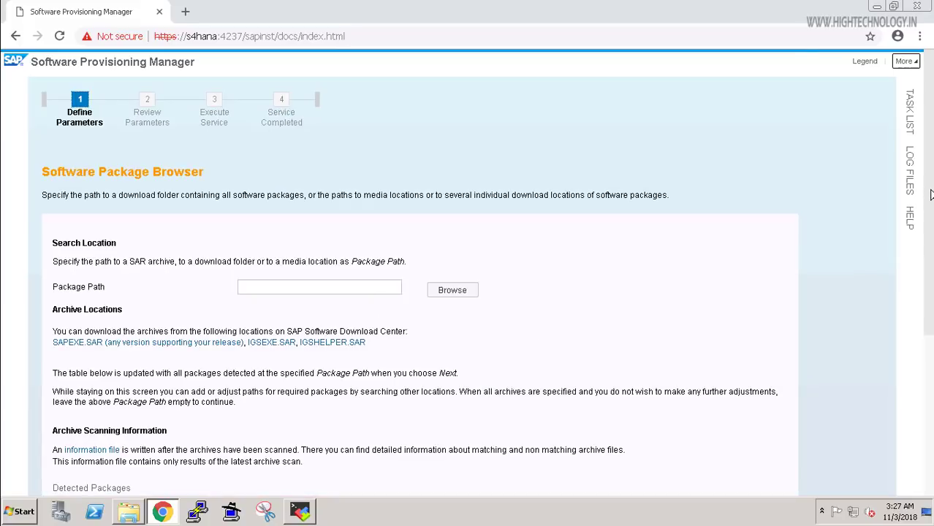
# Choose SAPEXE.SAR from /sapmnt/kernel/DATA_UNITS/K_749_U_LINUX_X86_64/DBINDEP as the package path.
pyautogui.scroll(-1, 463, 354)
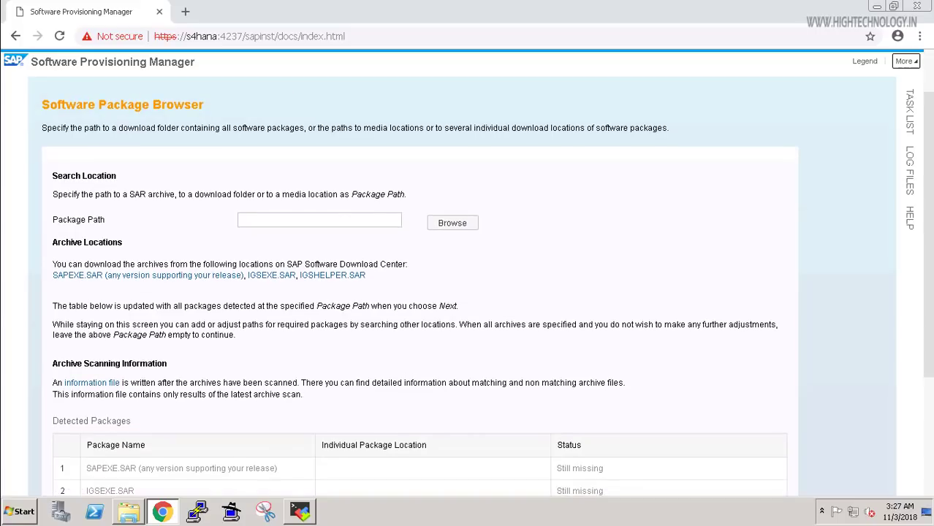
pyautogui.scroll(-1, 464, 354)
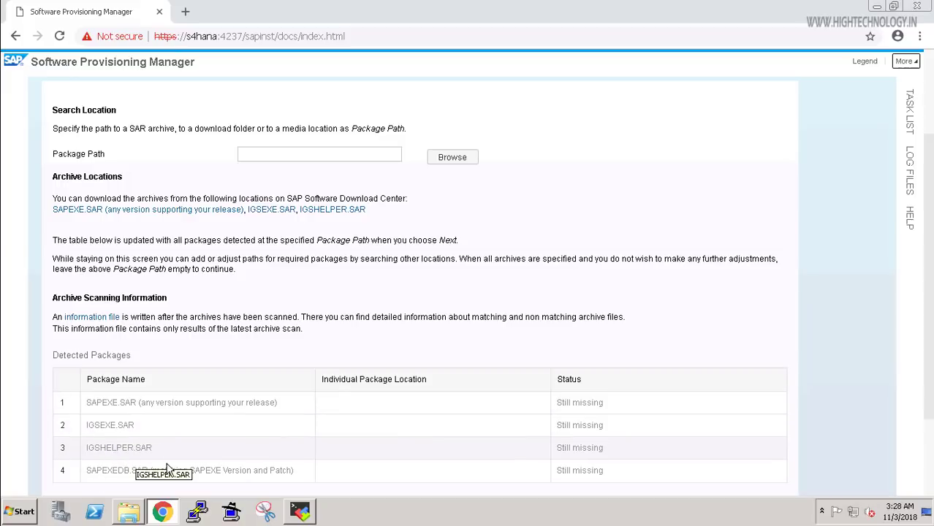
pyautogui.click(453, 160)
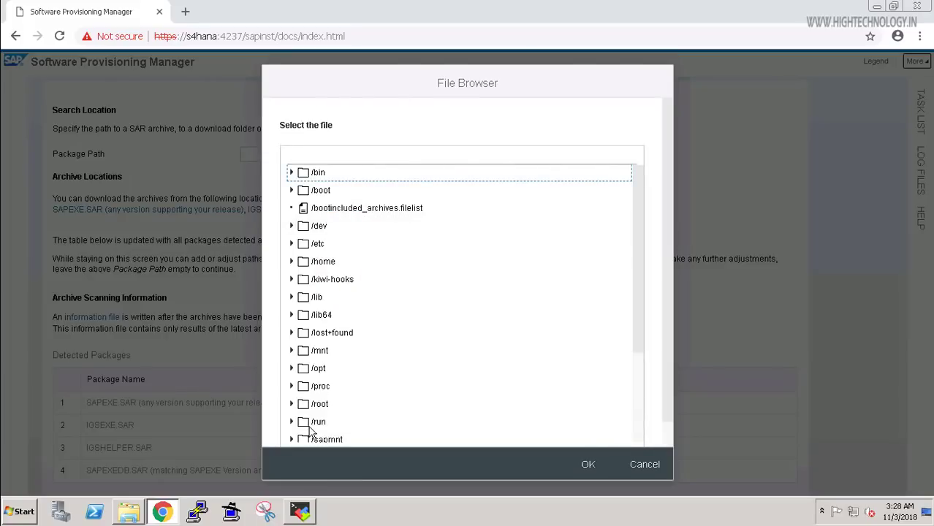
pyautogui.doubleClick(520, 437)
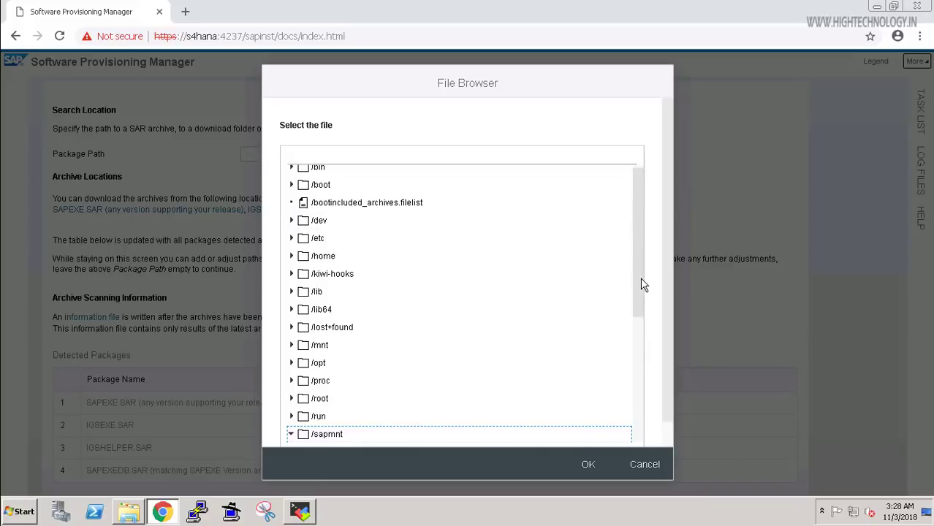
pyautogui.scroll(-2, 636, 280)
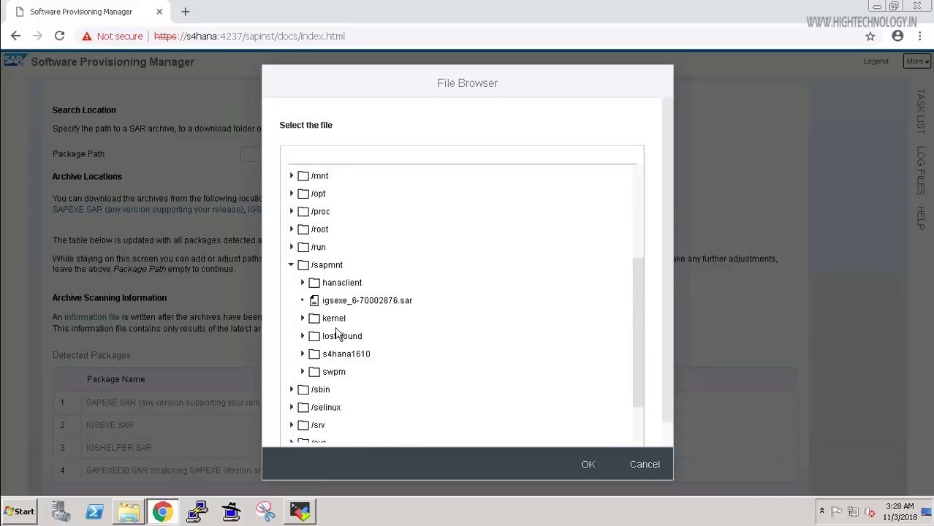
pyautogui.click(307, 320)
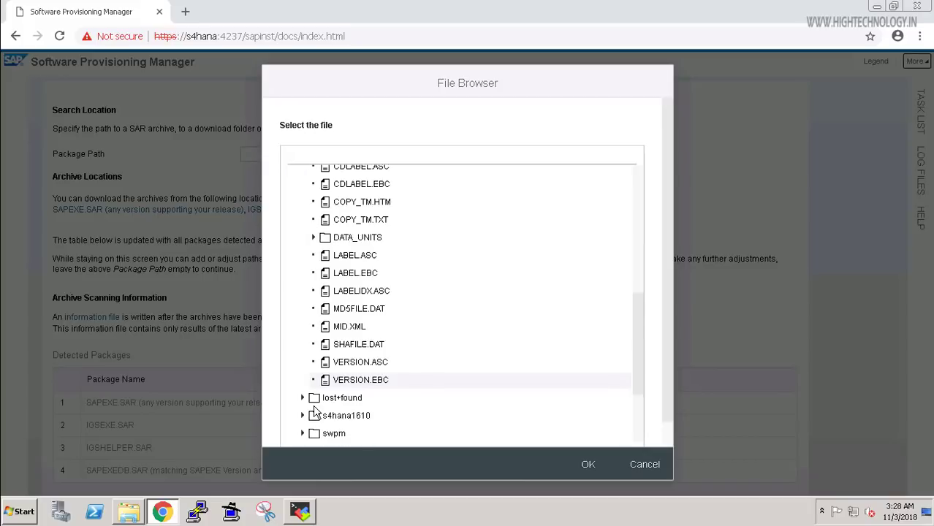
pyautogui.scroll(-3, 318, 409)
pyautogui.click(314, 238)
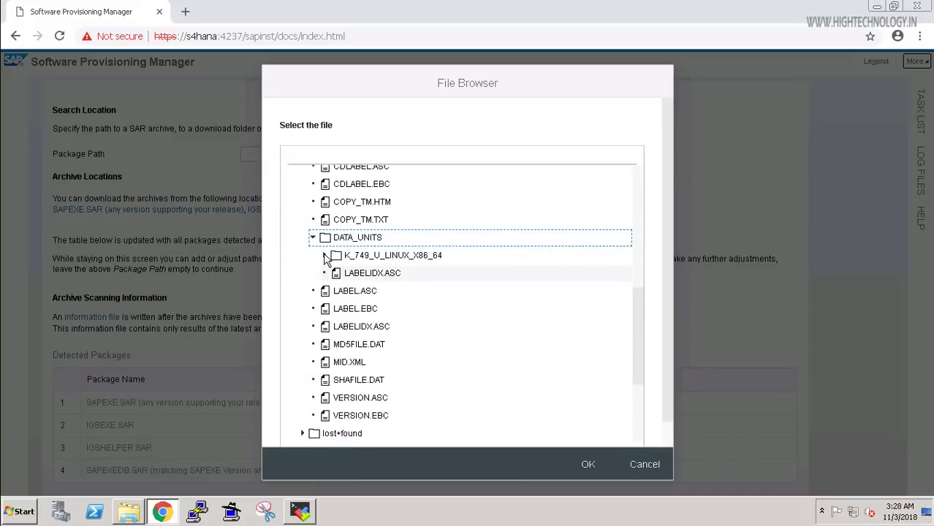
pyautogui.click(325, 257)
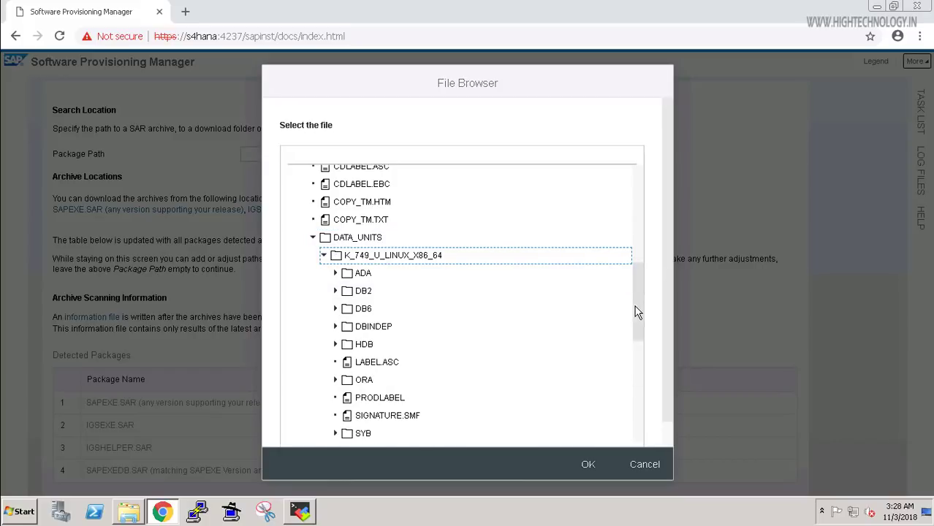
pyautogui.scroll(-2, 403, 295)
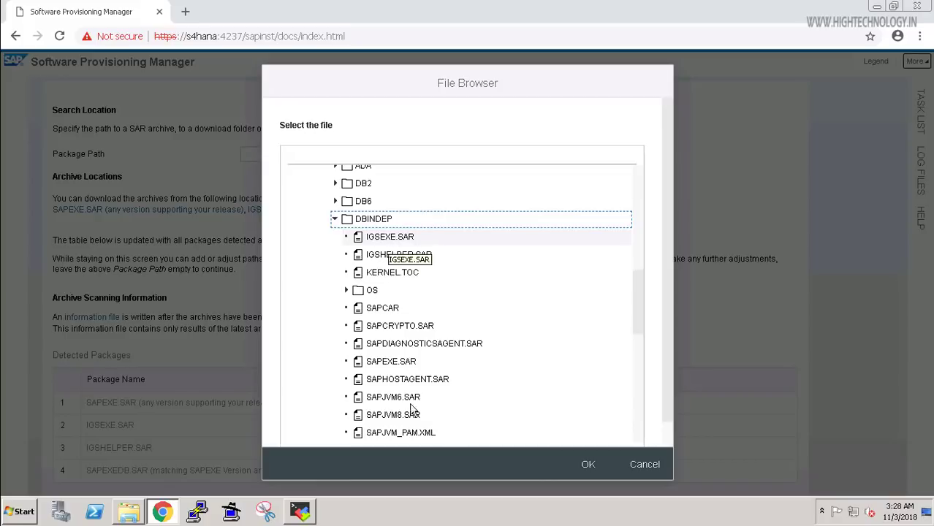
pyautogui.click(400, 371)
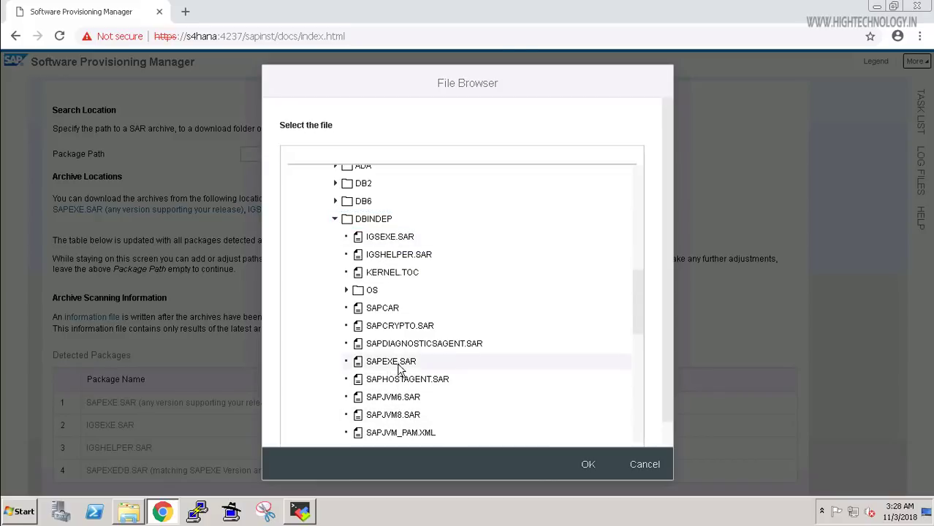
pyautogui.click(401, 365)
pyautogui.click(588, 464)
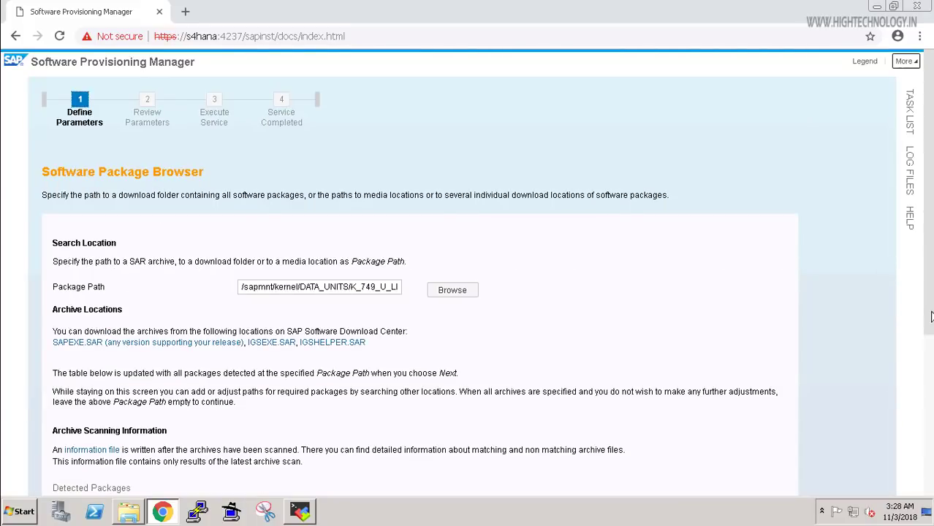
pyautogui.scroll(-4, 420, 292)
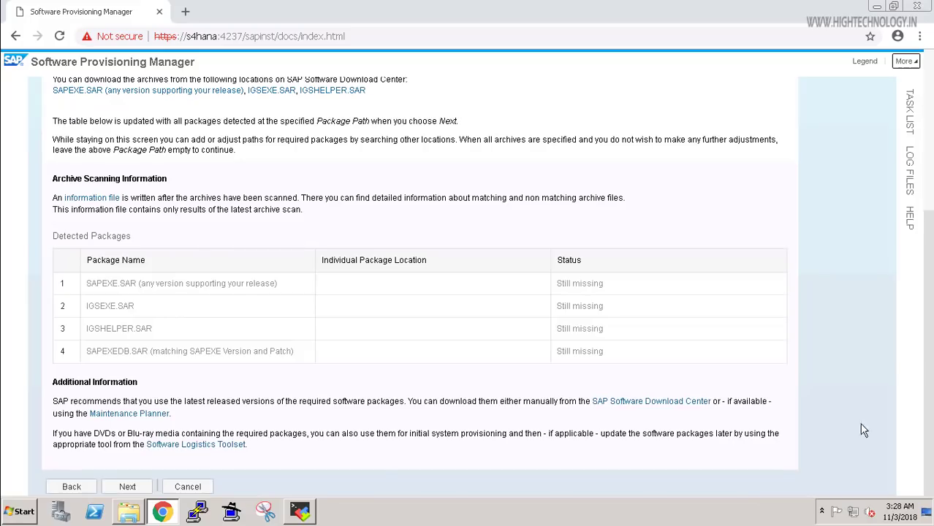
# Scan the package path and confirm SAPEXE.SAR now reads Available.
pyautogui.click(129, 488)
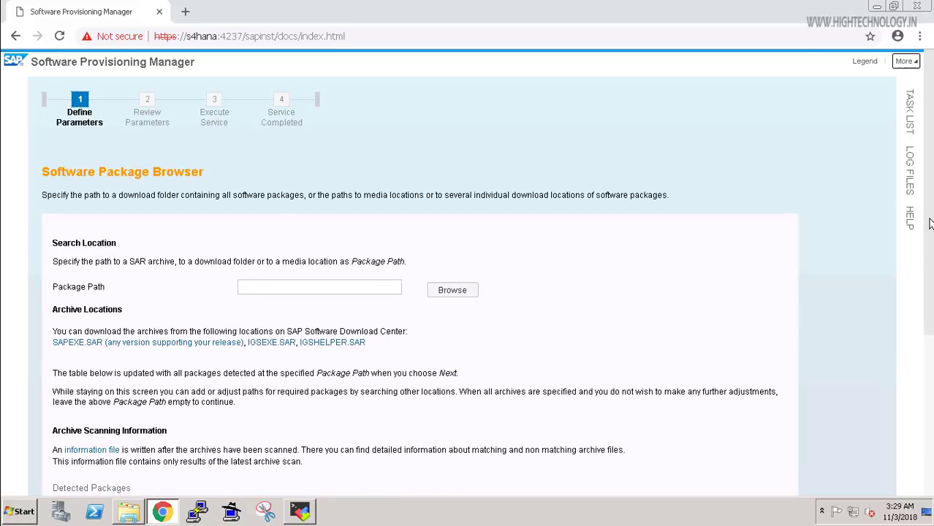
pyautogui.scroll(-3, 468, 285)
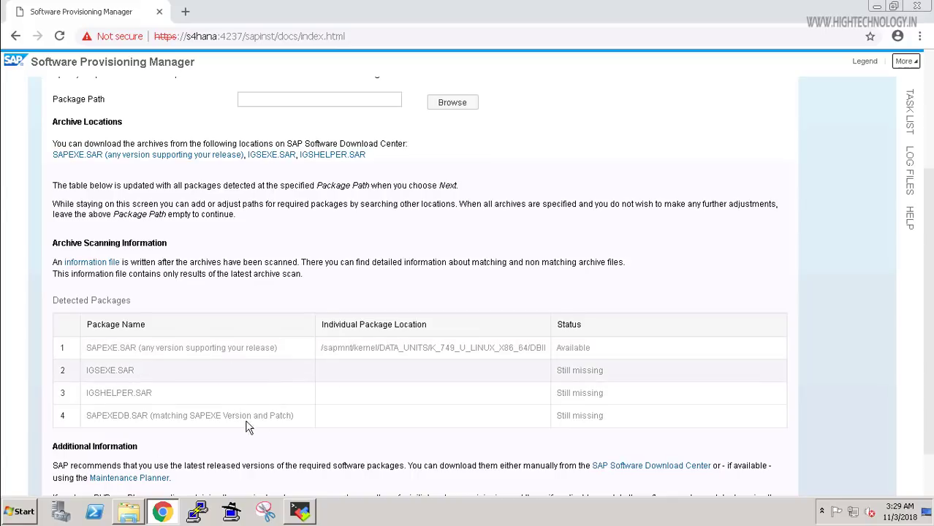
# Browse through /sapmnt/kernel/DATA_UNITS/K_749_U_LINUX_X86_64 and confirm the DBINDEP folder as package path.
pyautogui.click(466, 106)
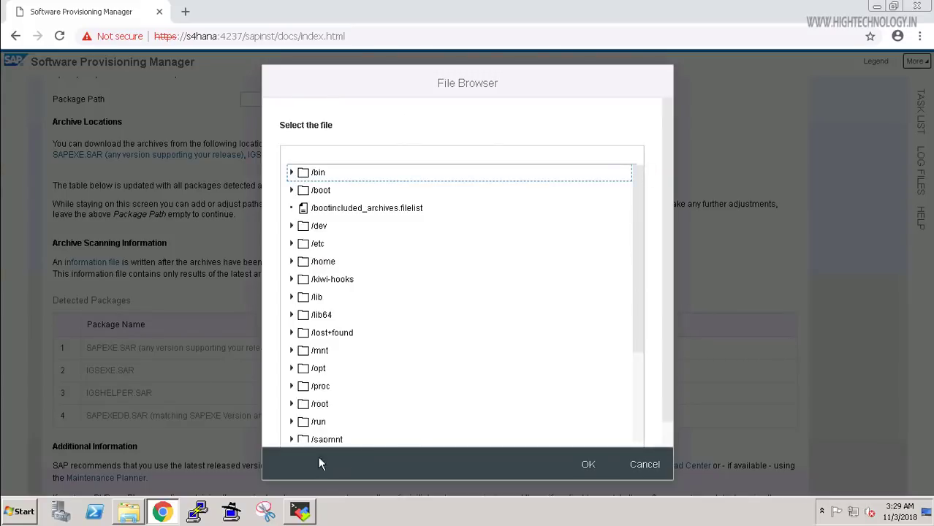
pyautogui.click(292, 439)
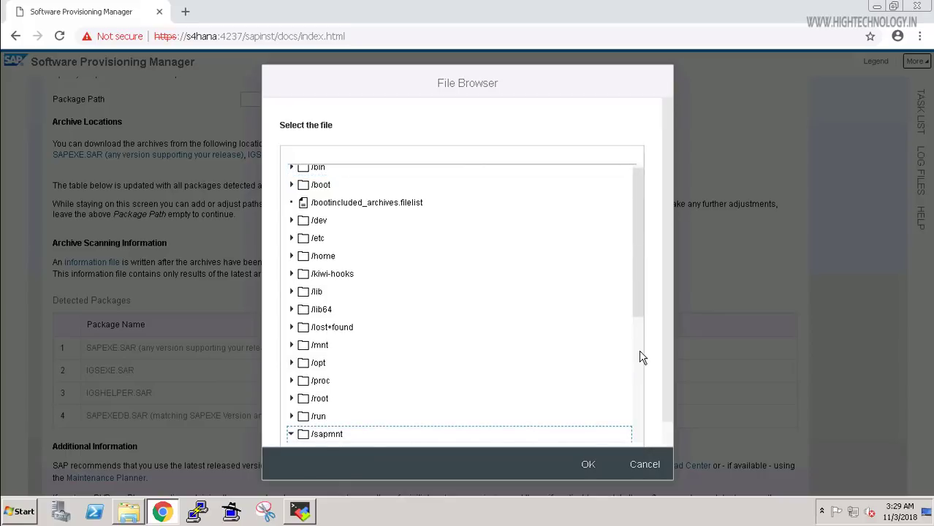
pyautogui.scroll(-3, 640, 358)
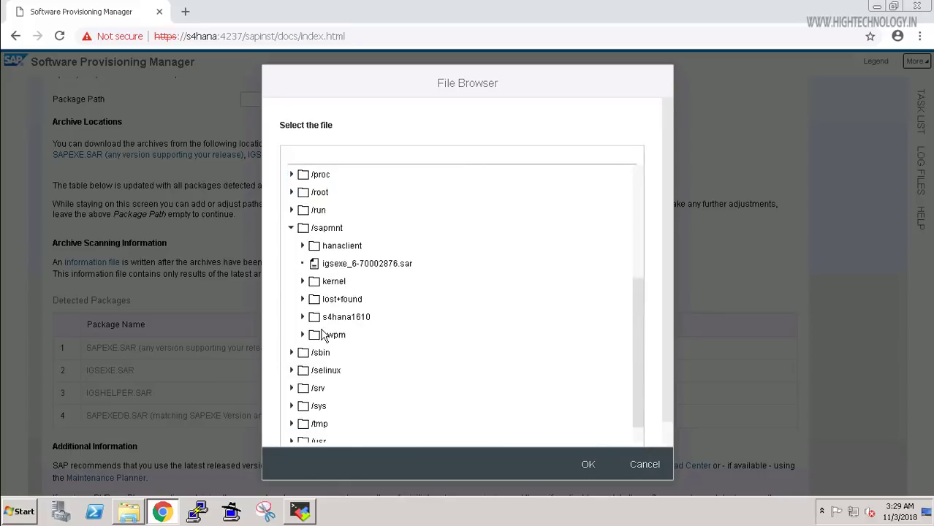
pyautogui.doubleClick(441, 290)
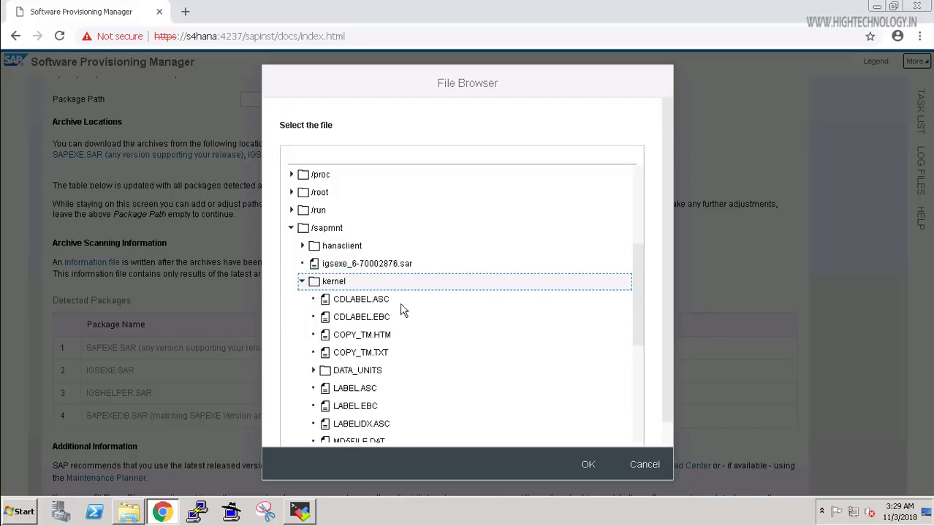
pyautogui.click(316, 371)
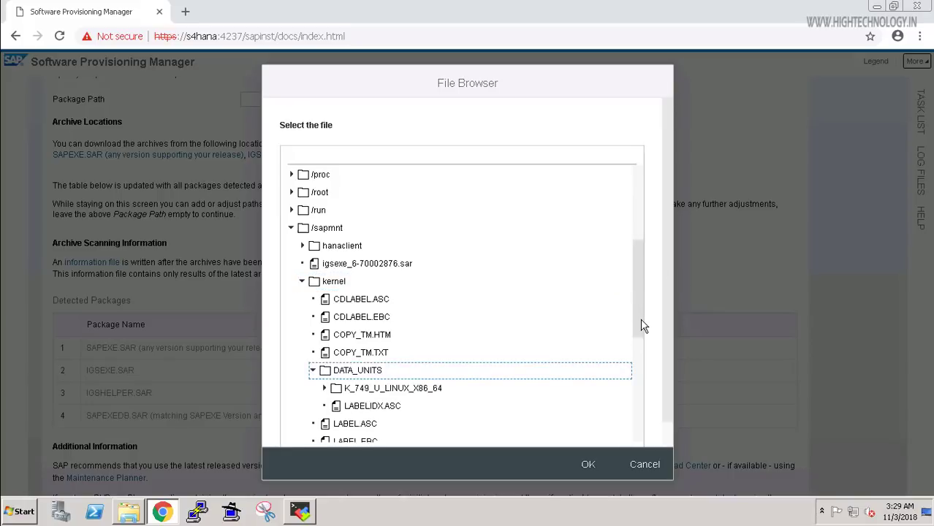
pyautogui.scroll(-1, 642, 324)
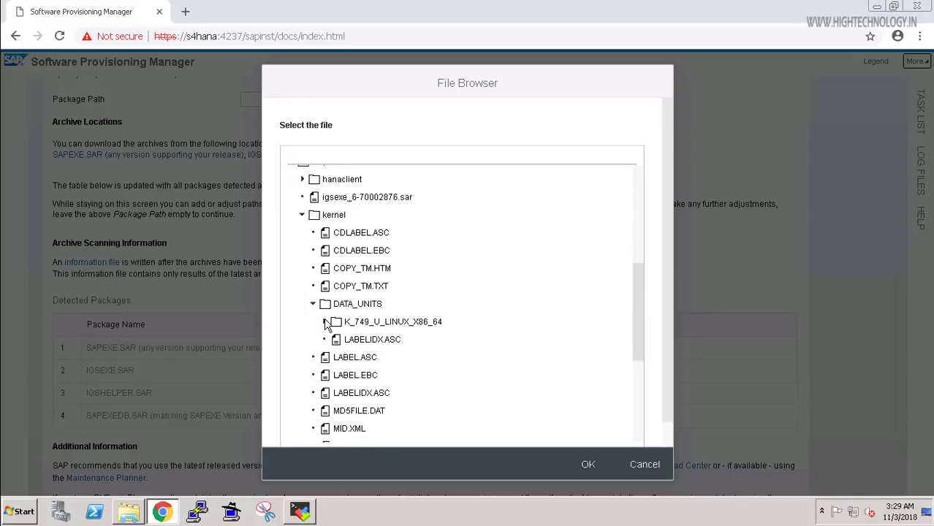
pyautogui.click(325, 322)
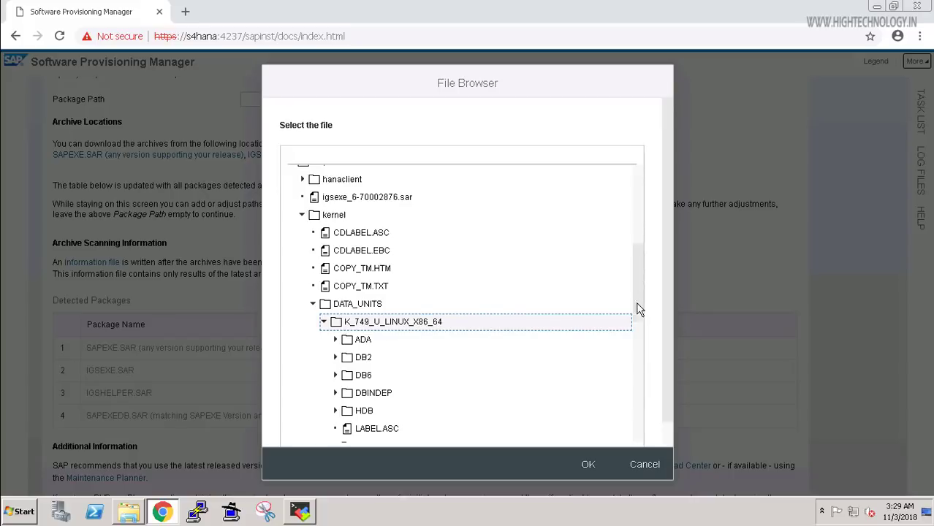
pyautogui.scroll(-3, 638, 323)
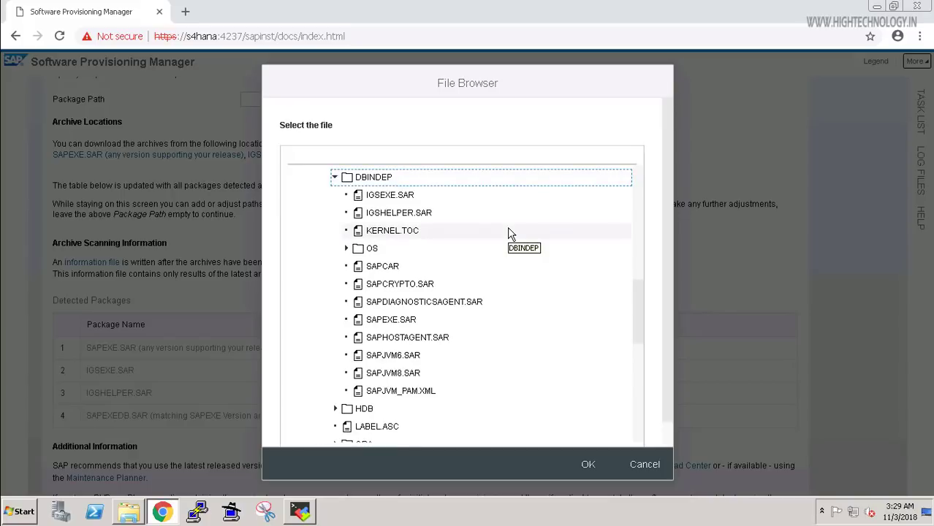
pyautogui.click(589, 466)
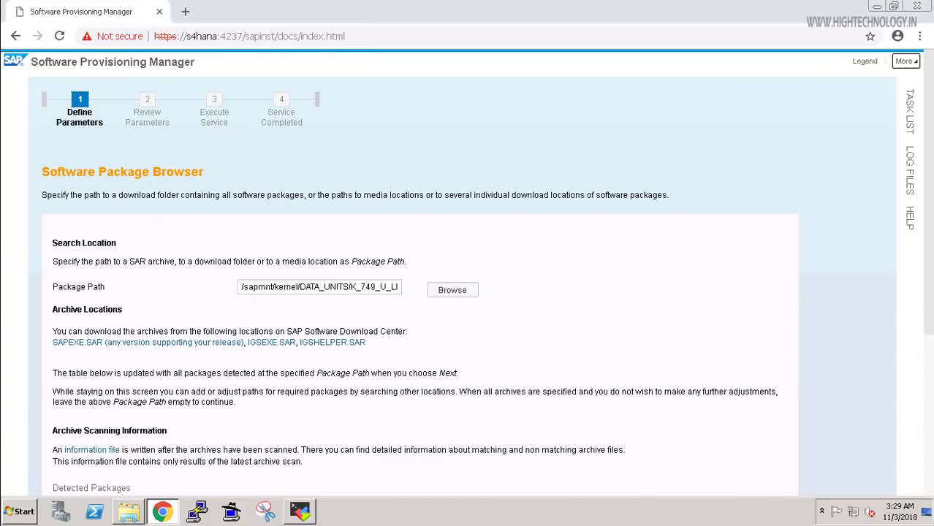
# Scan the kernel folder and dismiss the warning that its IGSEXE.SAR doesn't match.
pyautogui.scroll(-3, 468, 292)
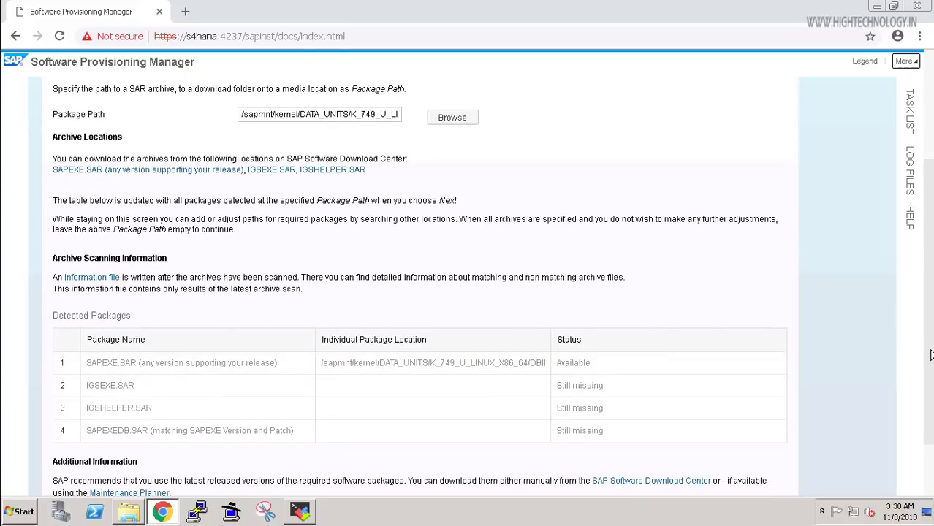
pyautogui.scroll(-1, 595, 459)
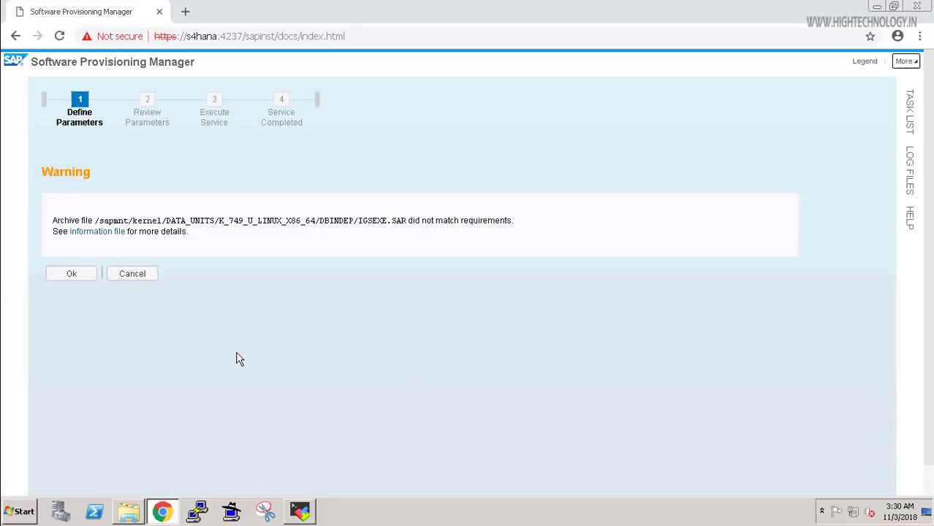
pyautogui.click(72, 275)
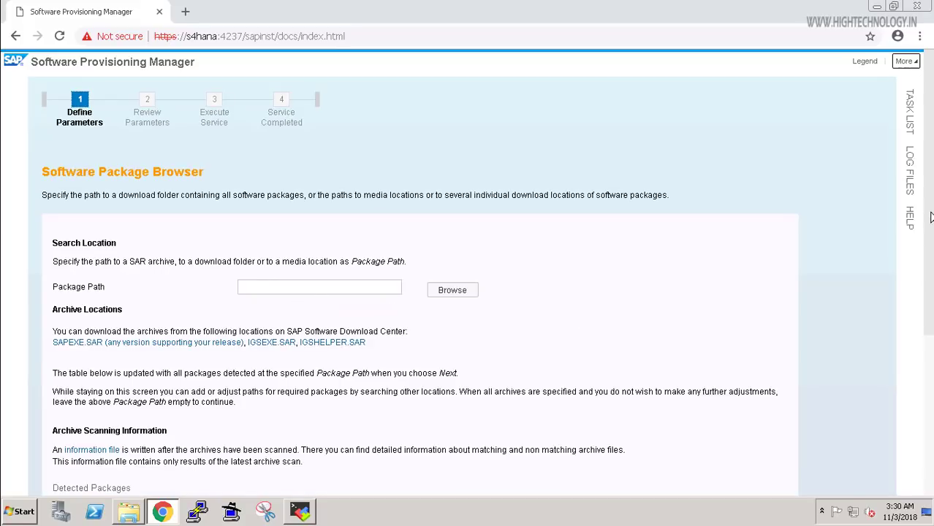
# Set the package path to /sapmnt/igsexe_6-70002876.sar.
pyautogui.scroll(-3, 66, 366)
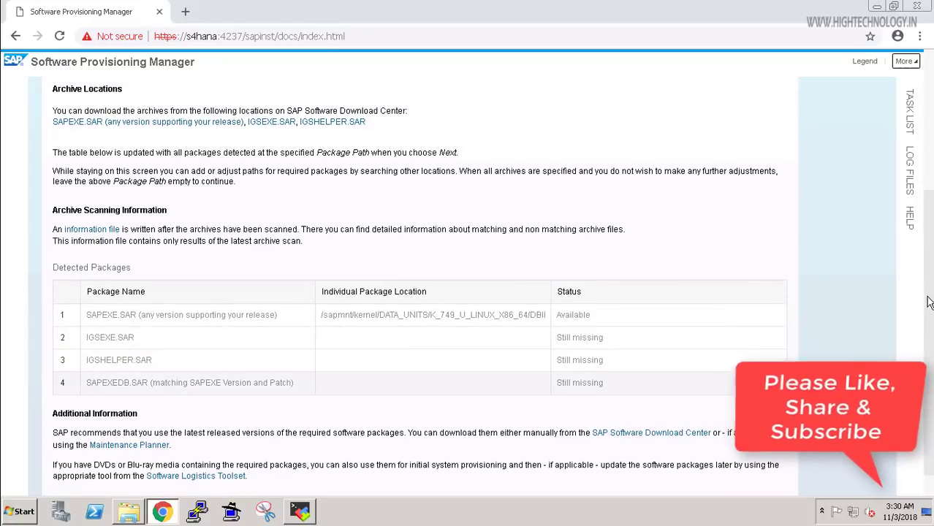
pyautogui.scroll(1, 585, 220)
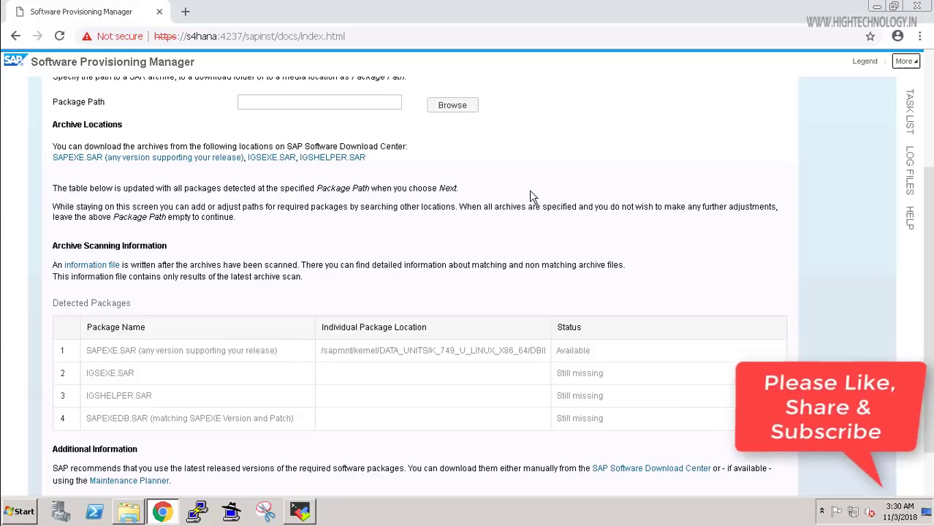
pyautogui.scroll(3, 455, 126)
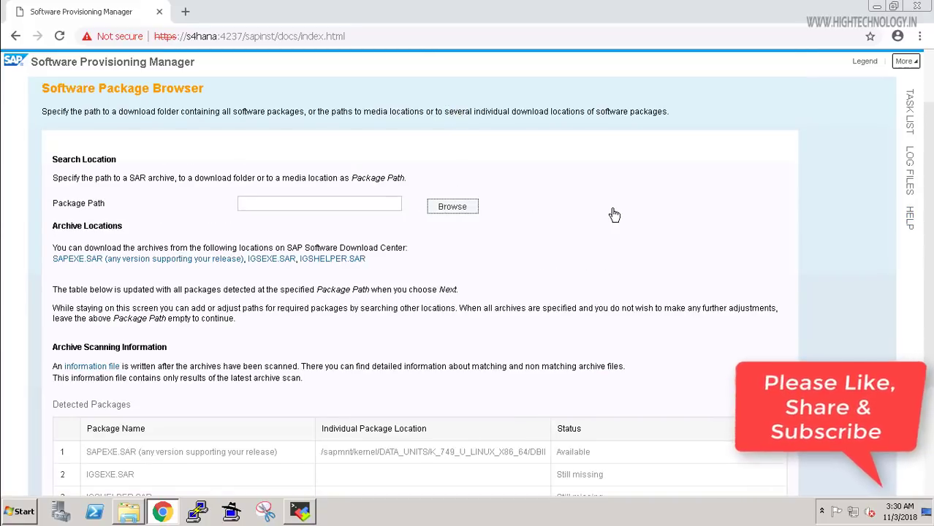
pyautogui.click(452, 206)
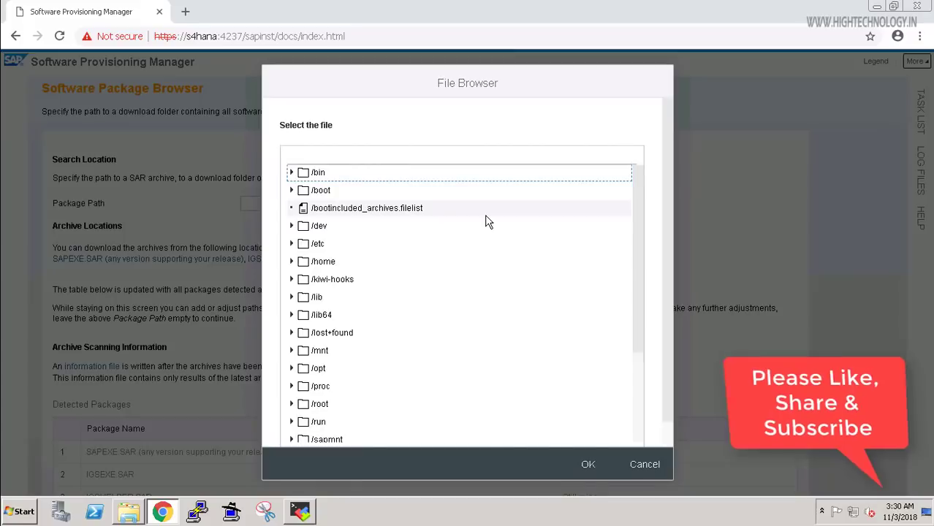
pyautogui.click(291, 441)
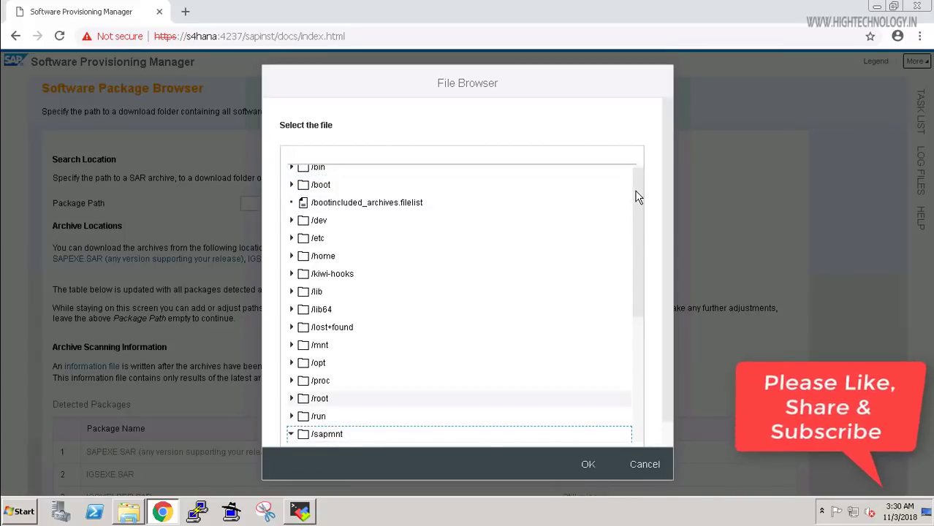
pyautogui.moveTo(638, 269); pyautogui.dragTo(638, 326)
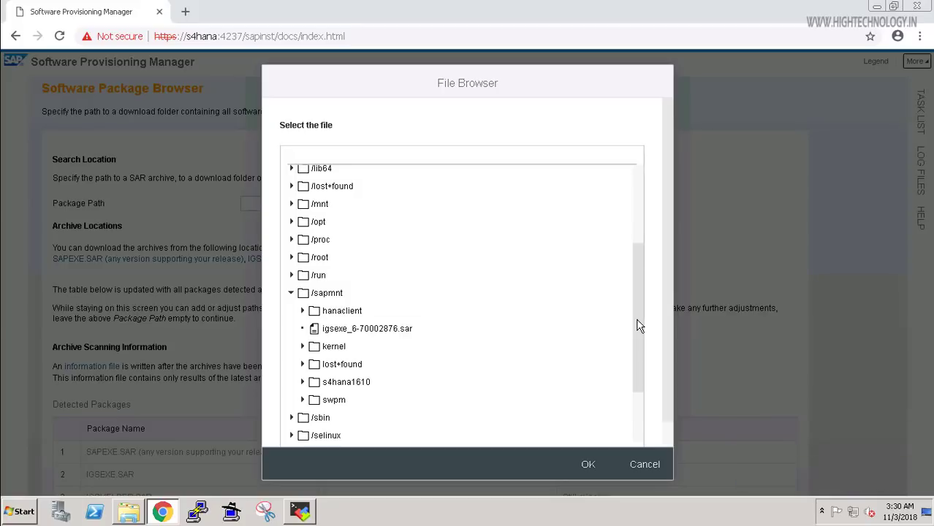
pyautogui.scroll(-2, 638, 326)
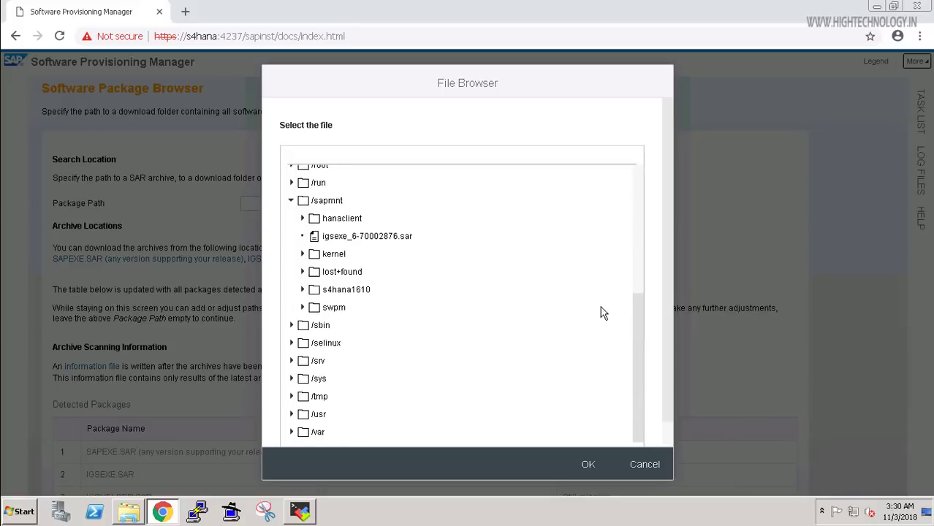
pyautogui.click(376, 242)
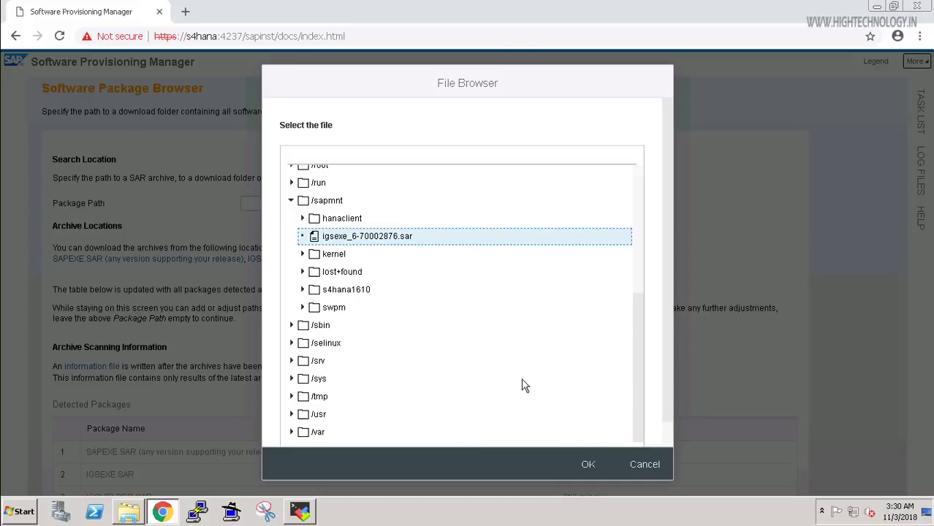
pyautogui.click(589, 466)
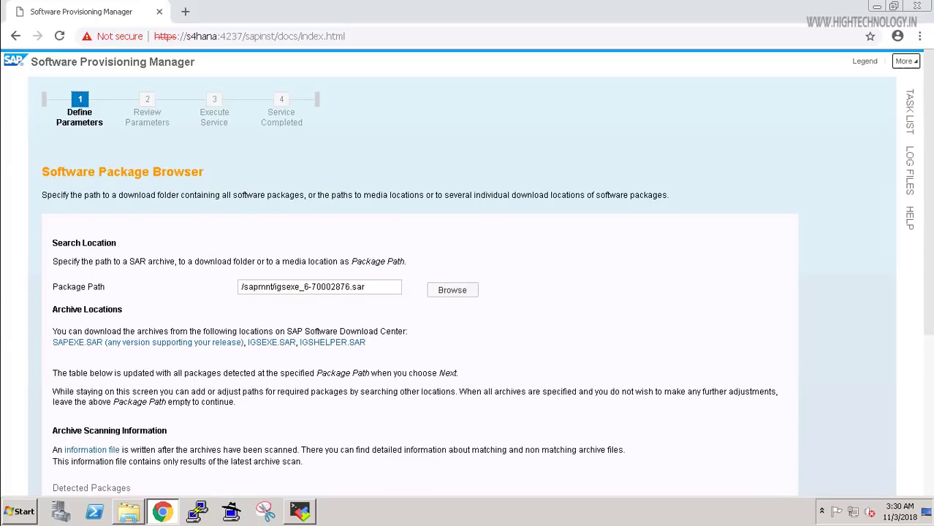
# Rescan so IGSEXE.SAR is listed as Available alongside SAPEXE.SAR.
pyautogui.scroll(-2, 468, 292)
pyautogui.scroll(-2, 874, 431)
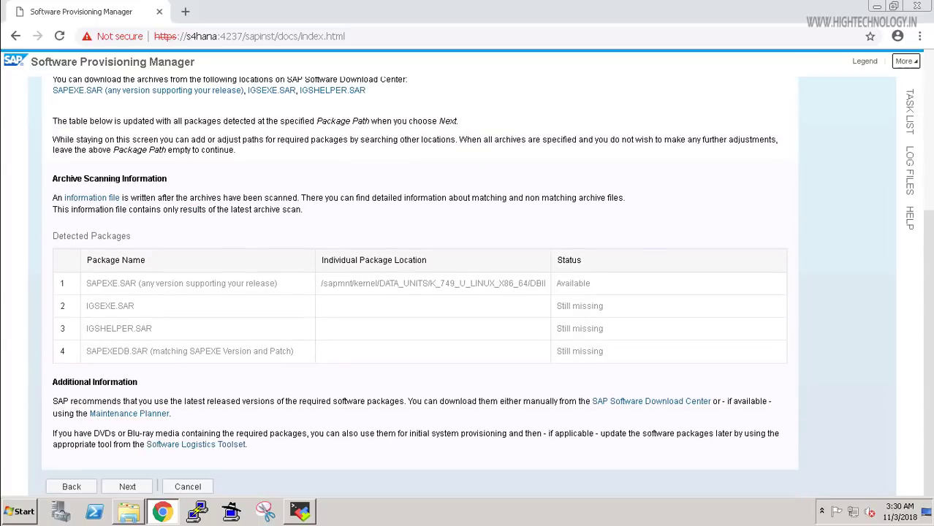
pyautogui.click(131, 484)
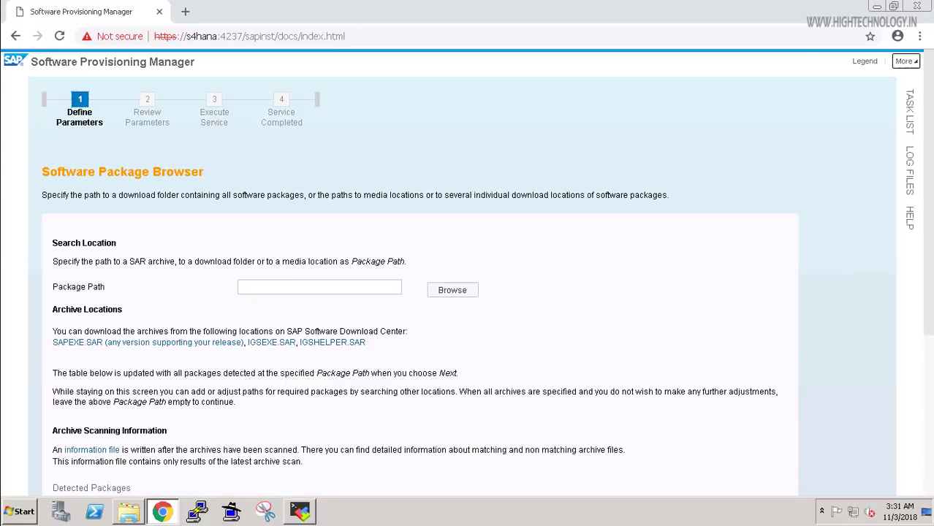
pyautogui.scroll(-3, 467, 292)
pyautogui.scroll(-1, 880, 465)
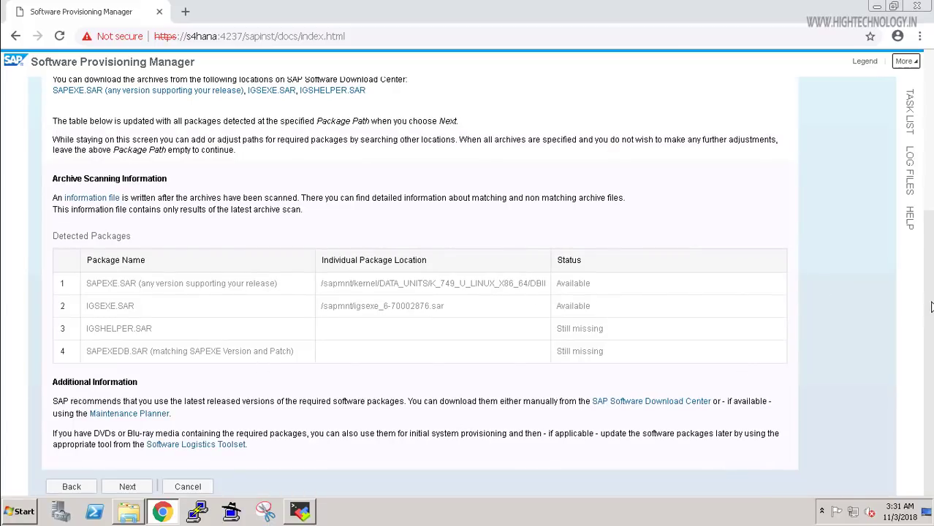
pyautogui.scroll(1, 472, 366)
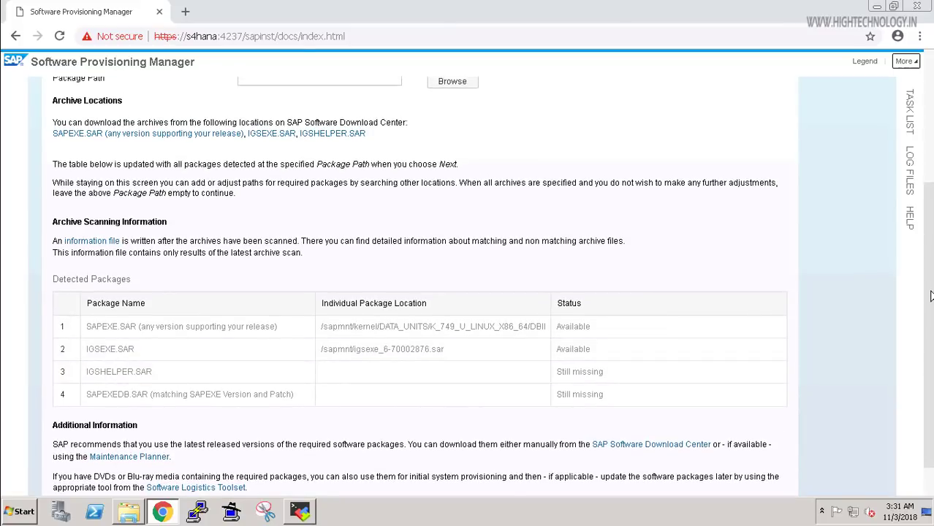
pyautogui.scroll(1, 530, 188)
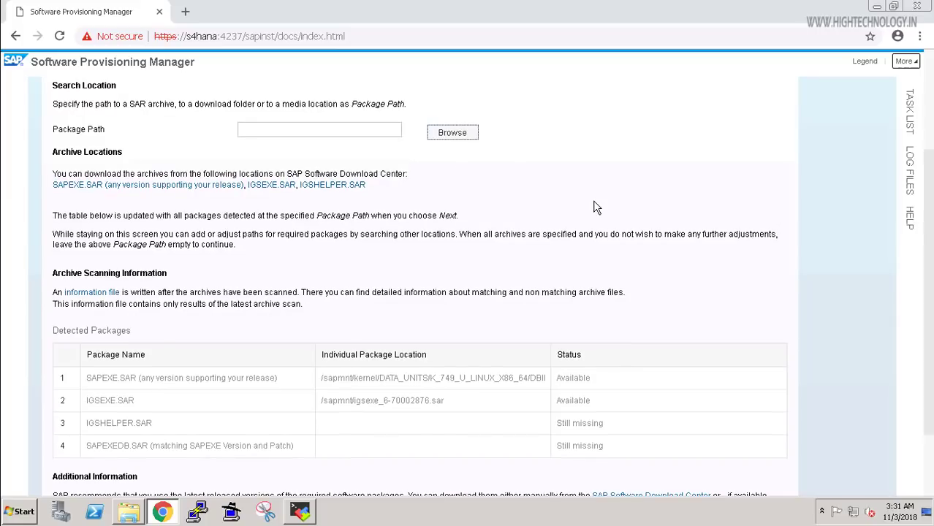
# Browse to /sapmnt/kernel/DATA_UNITS/K_749_U_LINUX_X86_64 in the package file browser.
pyautogui.click(455, 138)
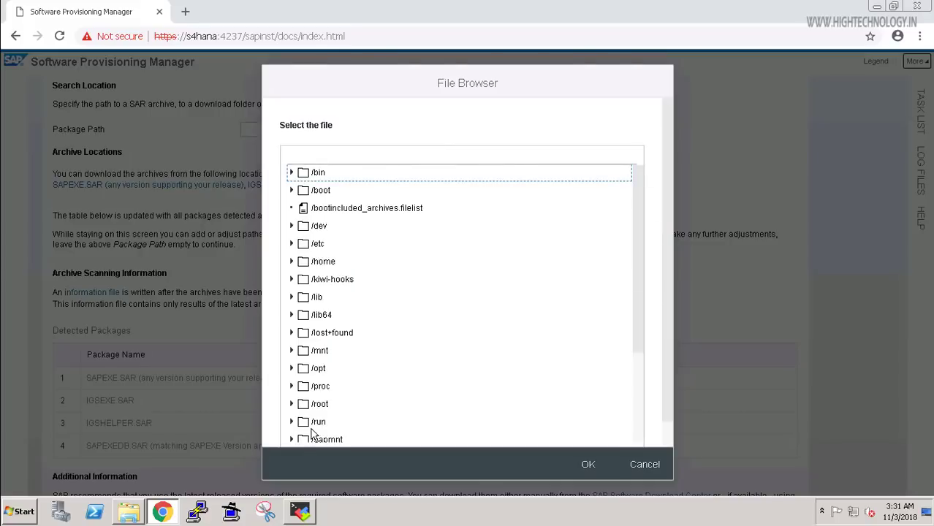
pyautogui.click(291, 442)
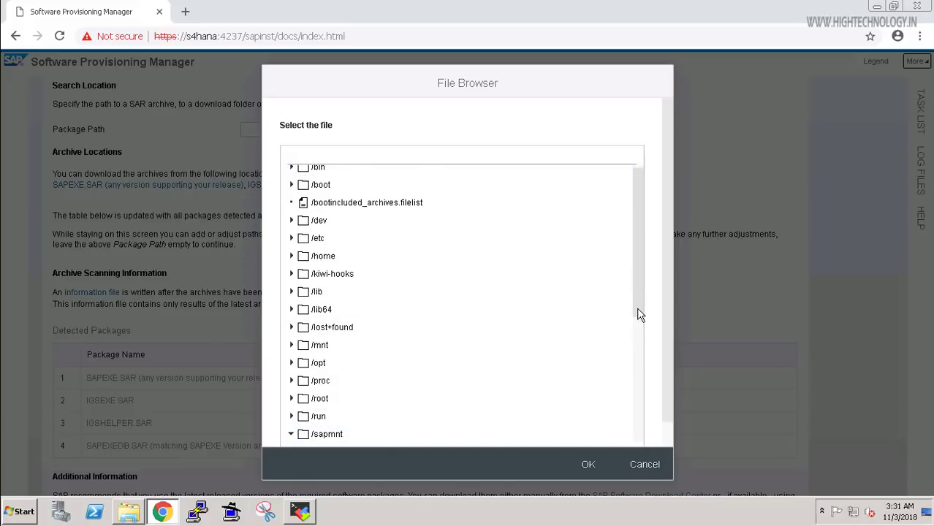
pyautogui.scroll(-5, 638, 313)
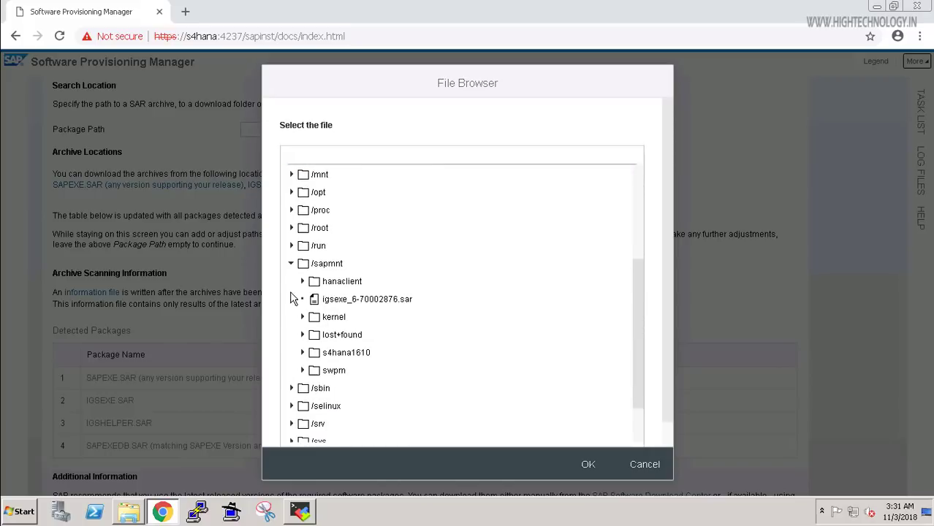
pyautogui.scroll(-1, 307, 323)
pyautogui.click(304, 313)
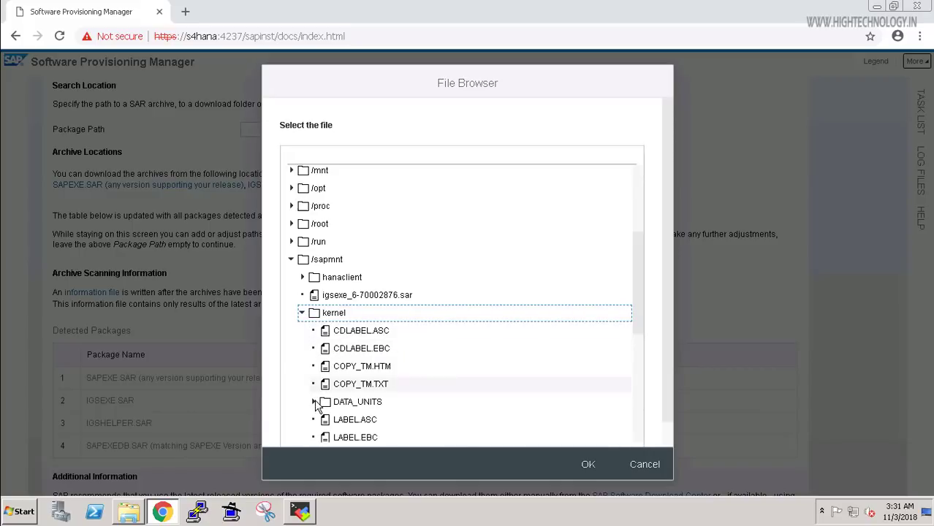
pyautogui.click(432, 403)
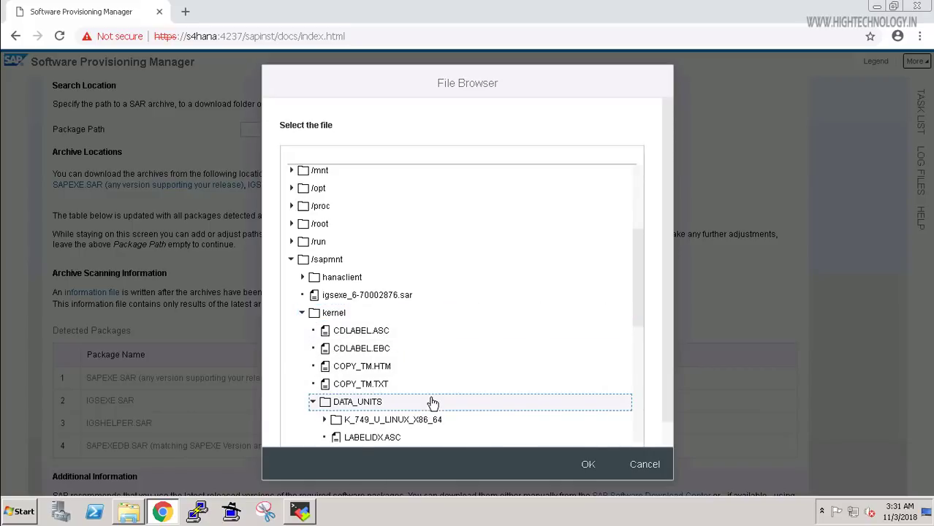
pyautogui.click(325, 421)
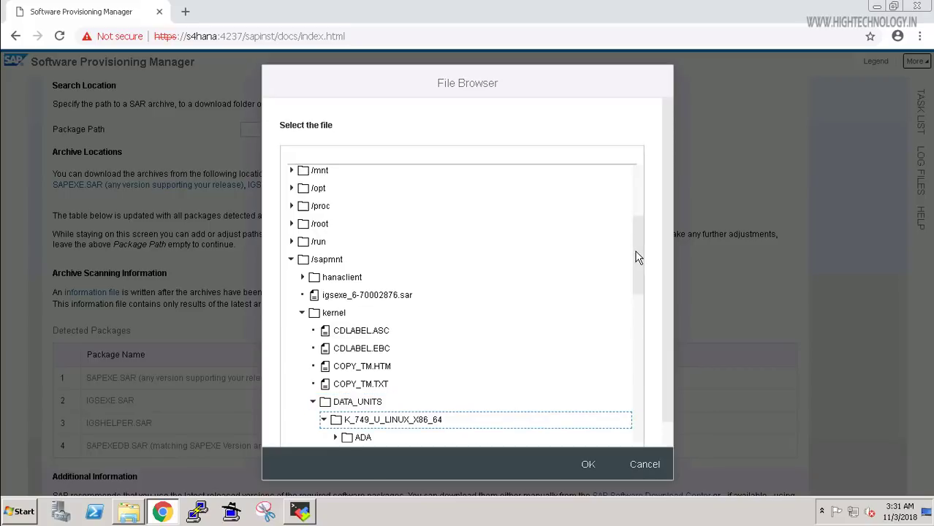
pyautogui.click(638, 400)
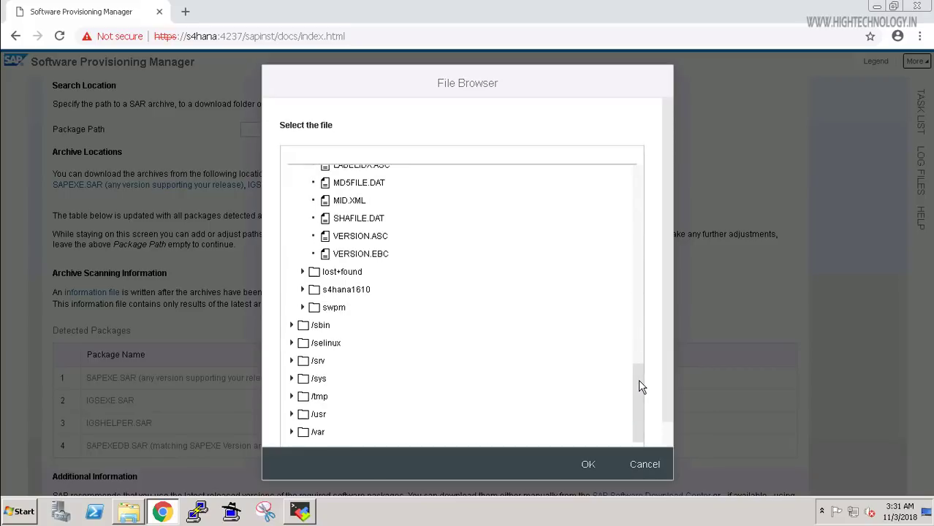
pyautogui.scroll(3, 640, 337)
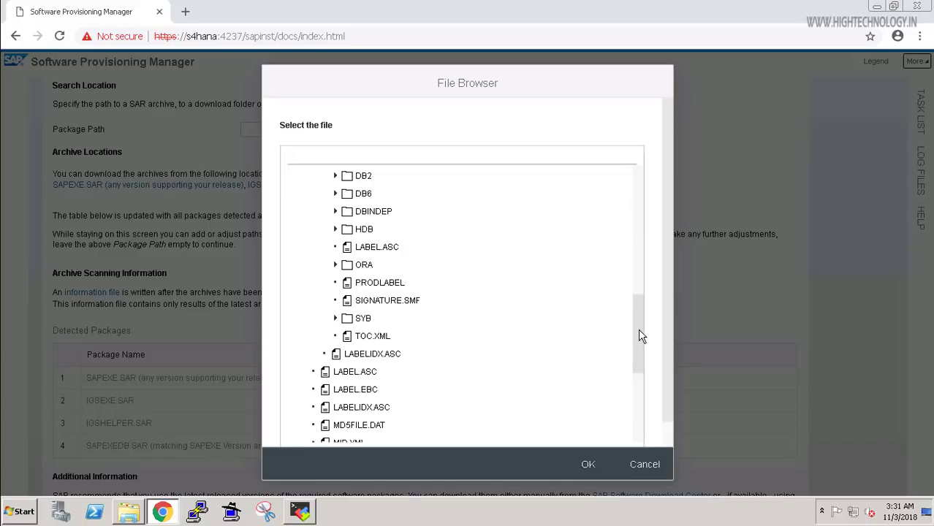
# Set the package path to DBINDEP/IGSHELPER.SAR and submit it for scanning.
pyautogui.click(337, 213)
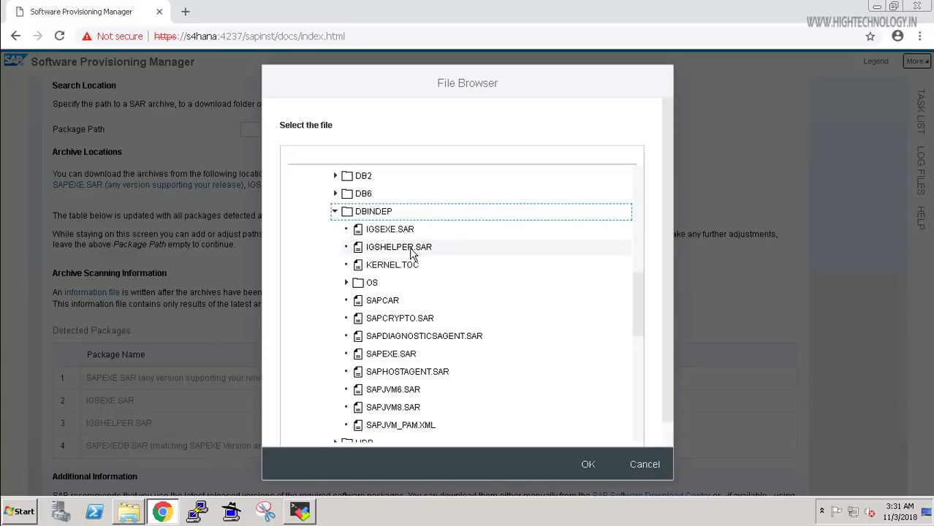
pyautogui.click(429, 251)
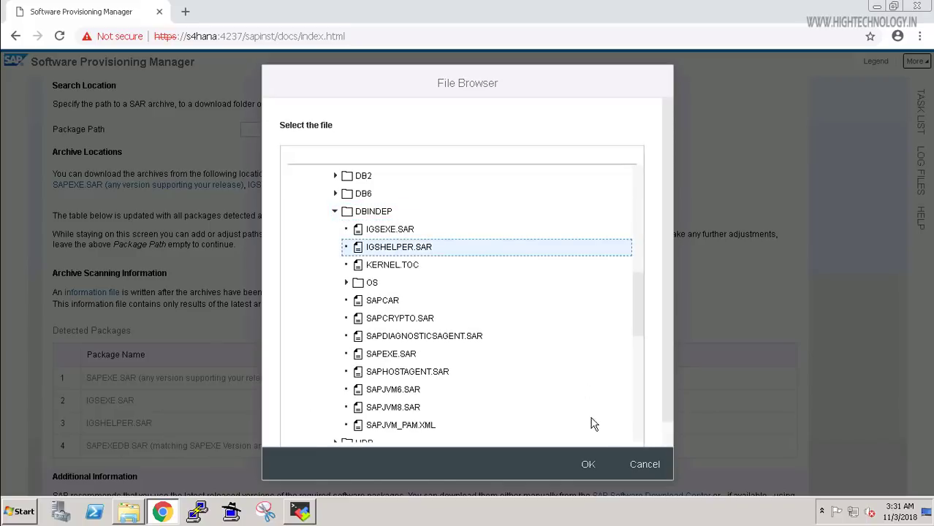
pyautogui.click(589, 465)
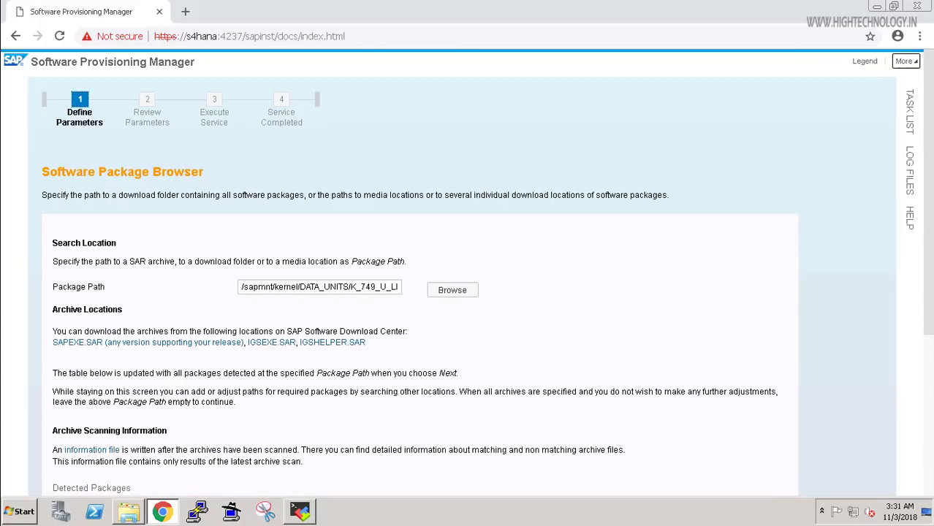
pyautogui.scroll(-3, 467, 293)
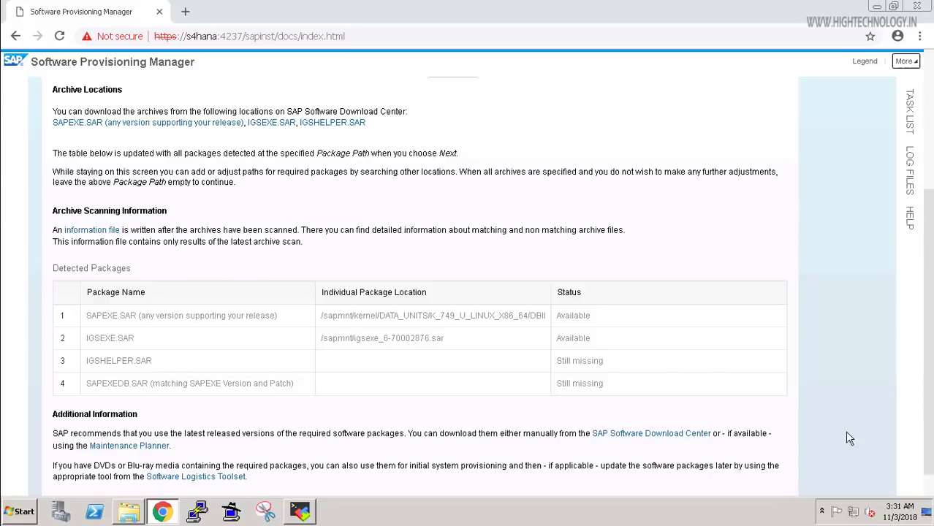
pyautogui.scroll(-1, 848, 437)
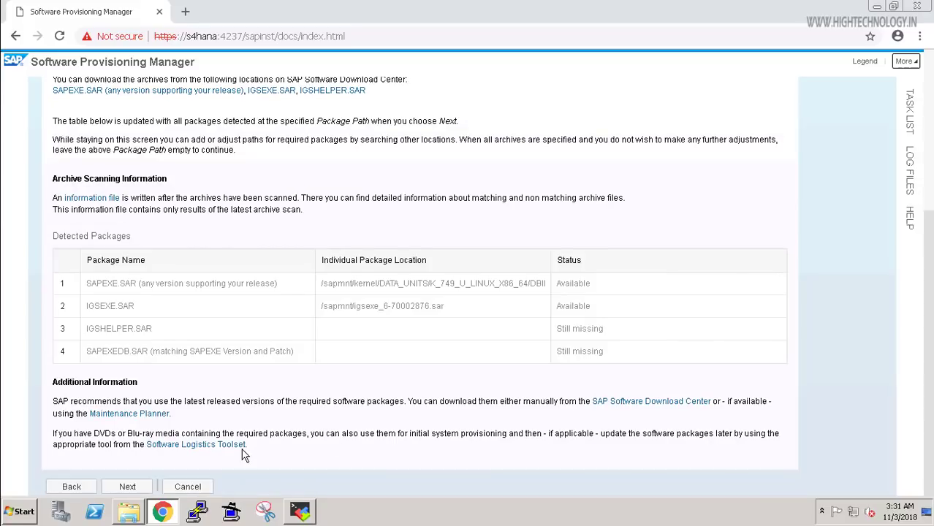
pyautogui.click(128, 487)
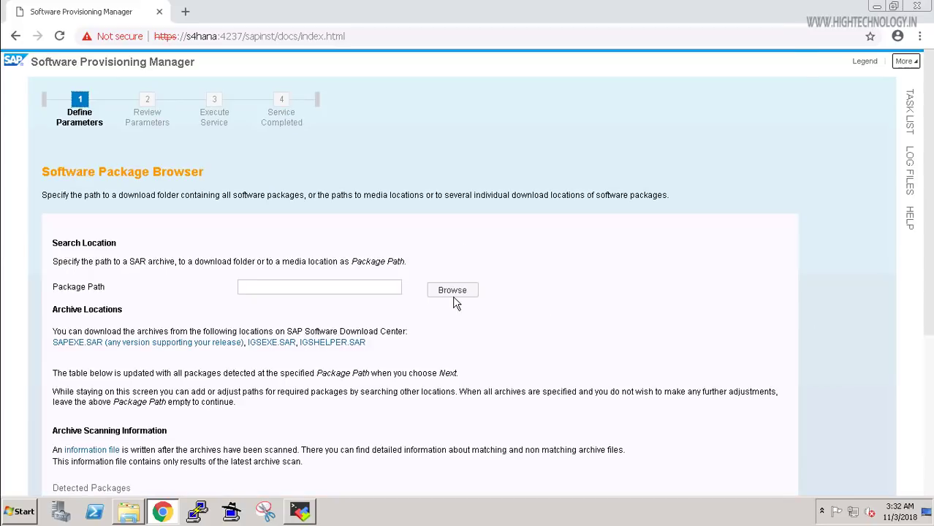
# Point the Package Path to SAPEXEDB.SAR in /sapmnt/kernel/DATA_UNITS/K_749_U_LINUX_X86_64/HDB.
pyautogui.click(453, 289)
pyautogui.click(451, 291)
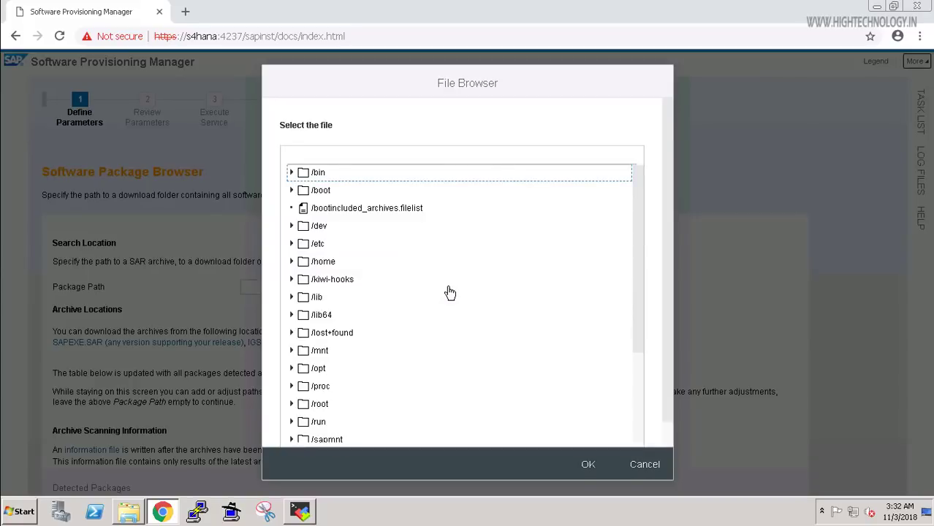
pyautogui.click(291, 440)
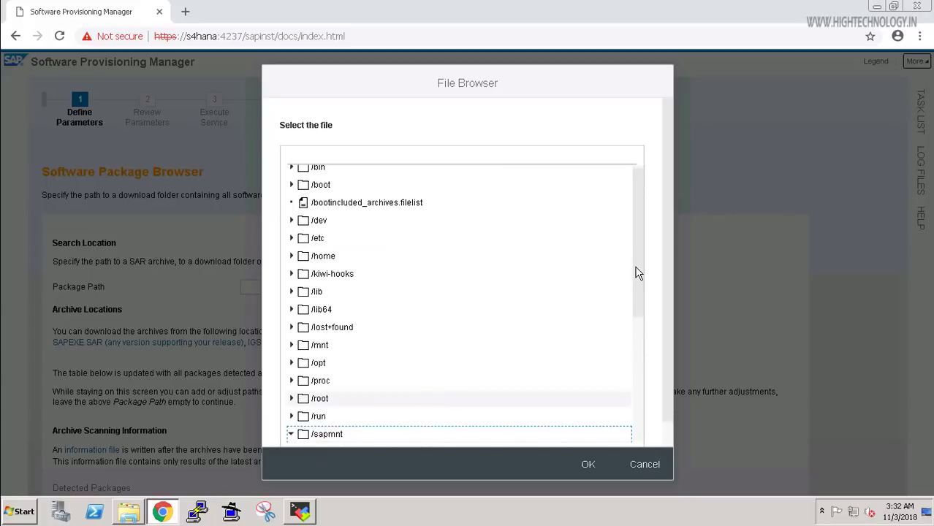
pyautogui.scroll(-3, 643, 407)
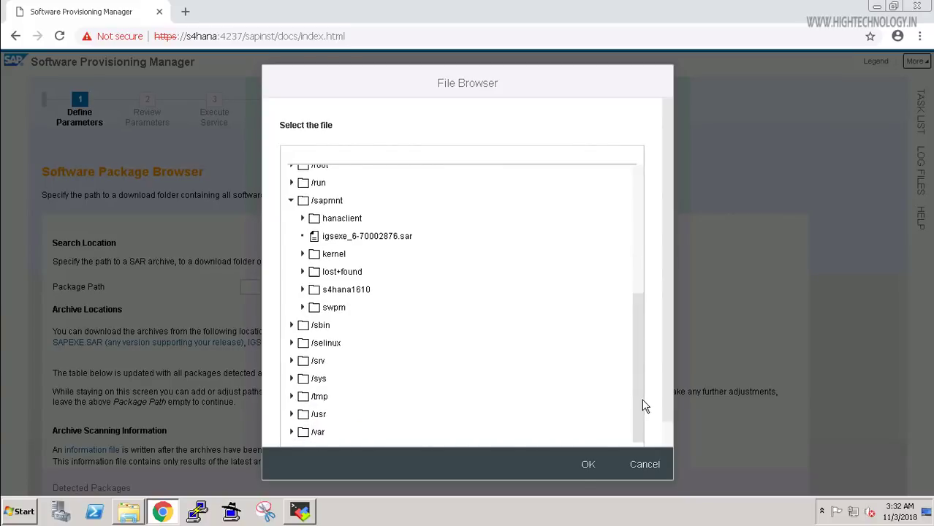
pyautogui.click(303, 254)
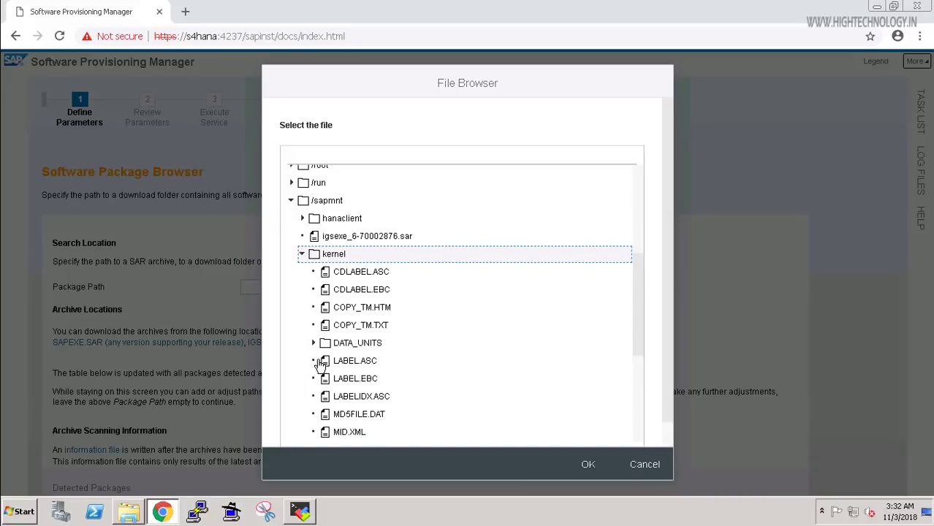
pyautogui.click(314, 344)
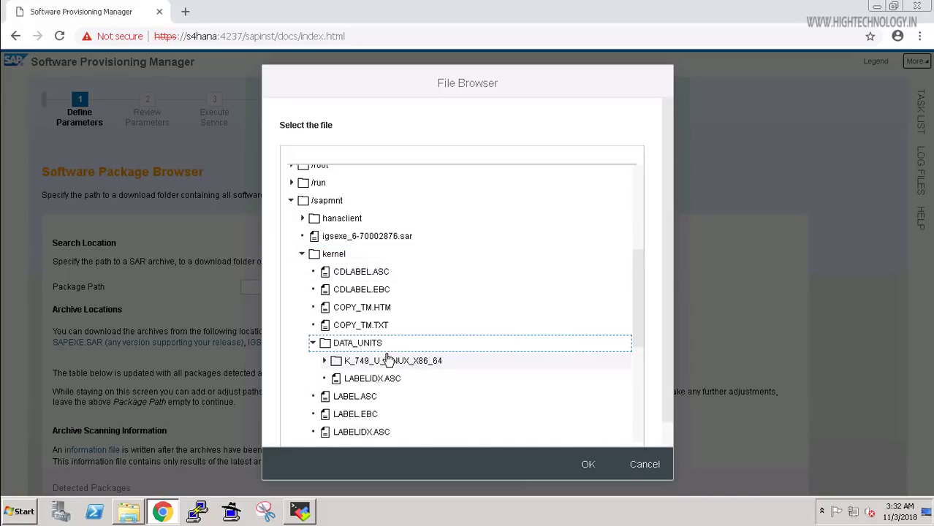
pyautogui.click(442, 360)
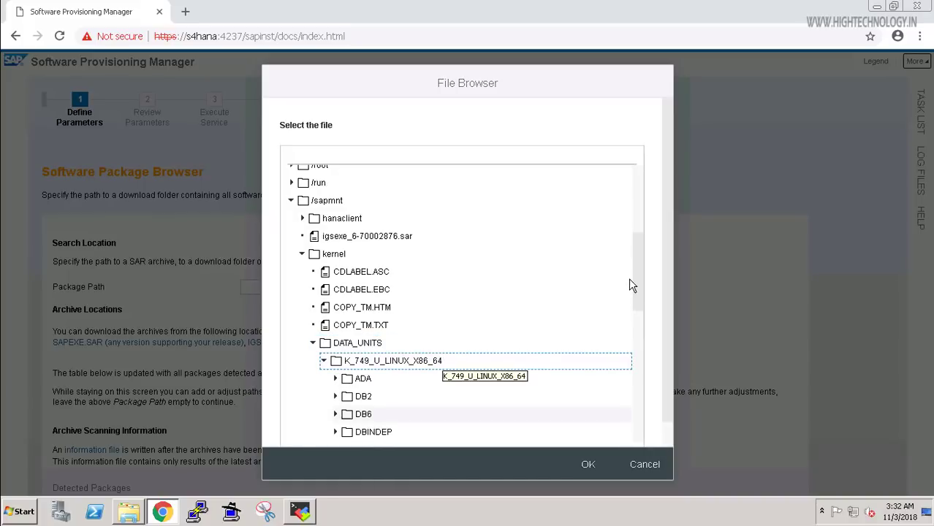
pyautogui.moveTo(636, 283); pyautogui.dragTo(640, 335)
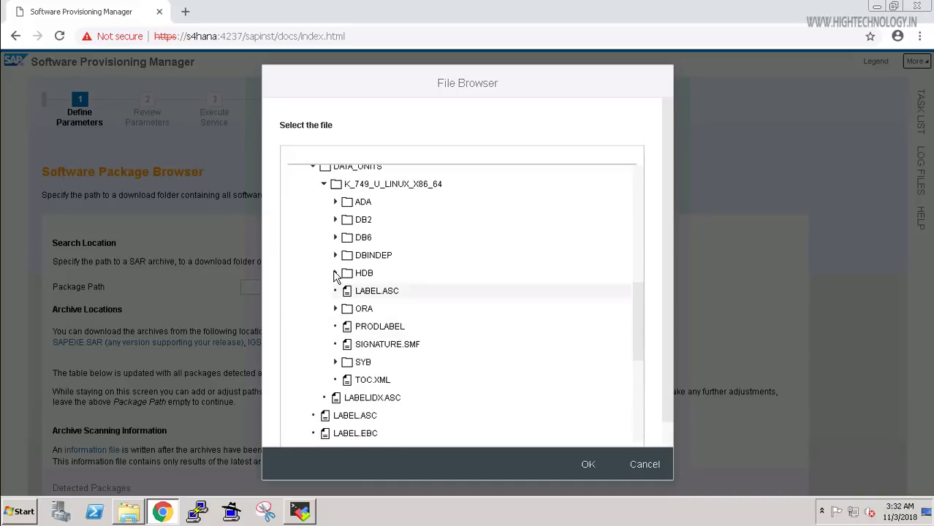
pyautogui.click(398, 273)
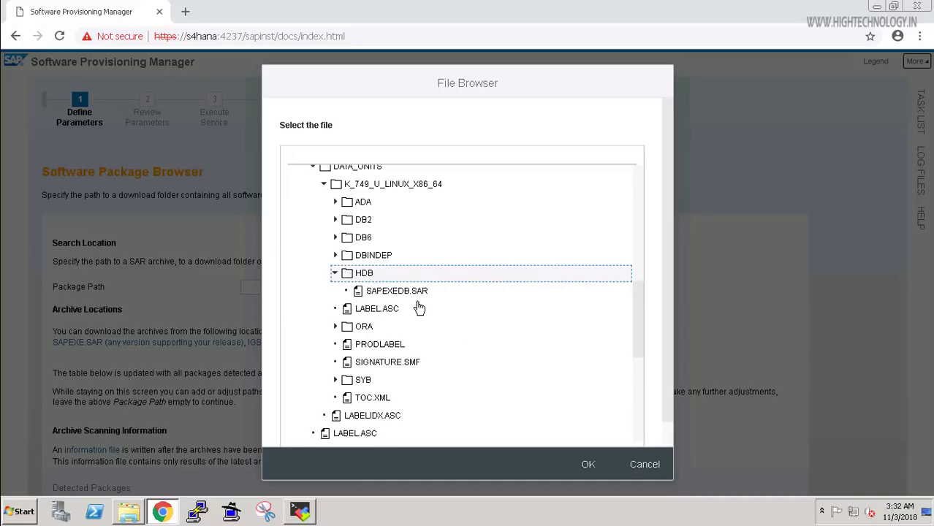
pyautogui.click(395, 291)
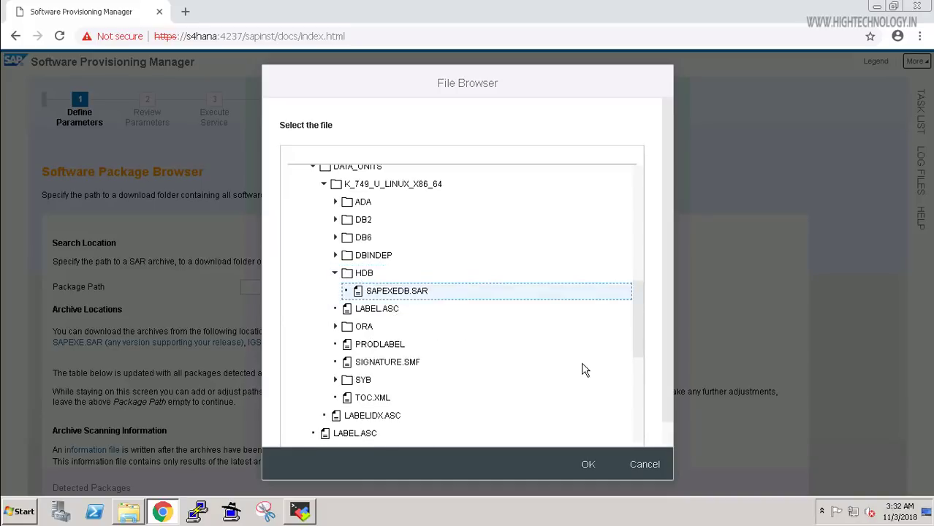
pyautogui.click(589, 465)
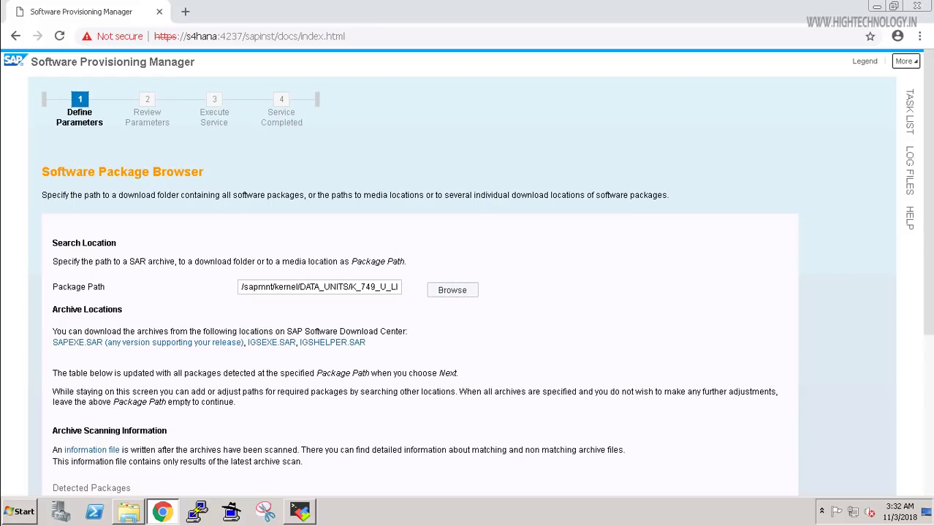
# Rescan with the SAPEXEDB.SAR path, then continue once SAPEXE, IGSEXE, IGSHELPER and SAPEXEDB show Available.
pyautogui.scroll(-3, 468, 292)
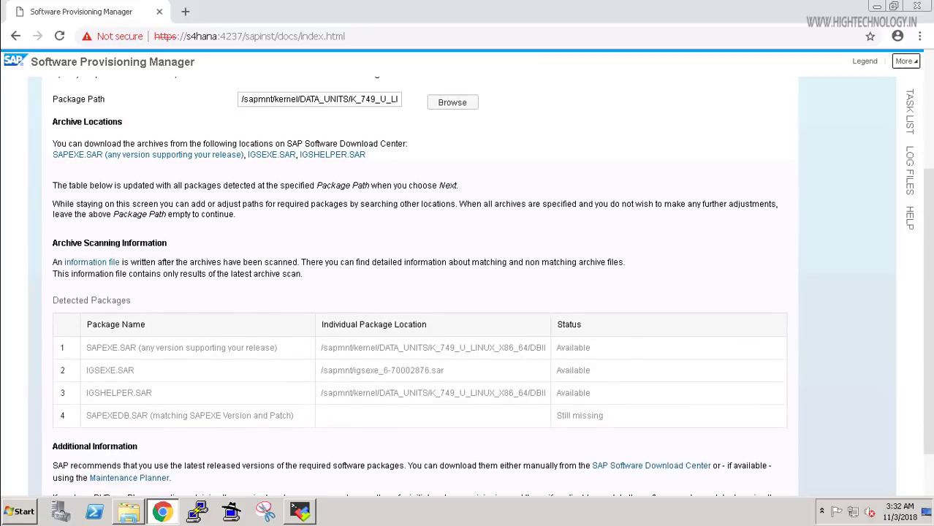
pyautogui.scroll(-1, 470, 353)
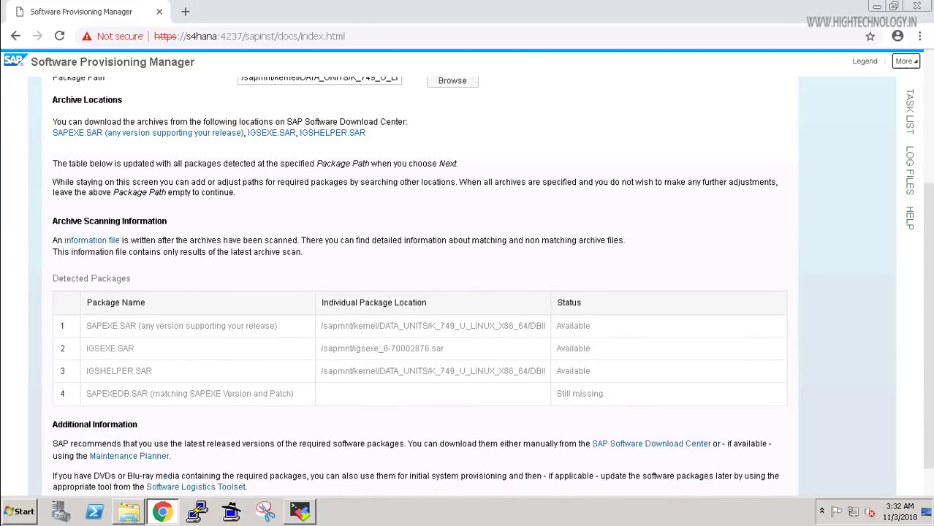
pyautogui.scroll(-1, 801, 451)
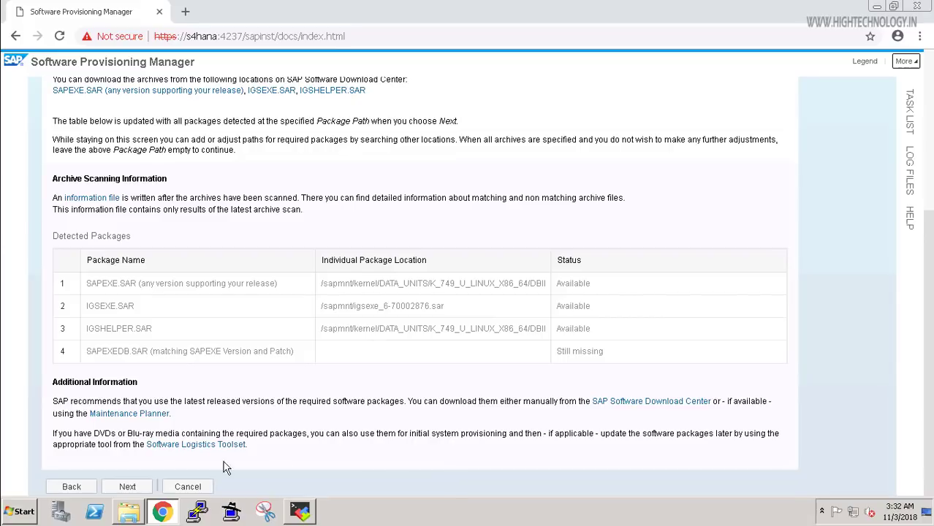
pyautogui.click(128, 486)
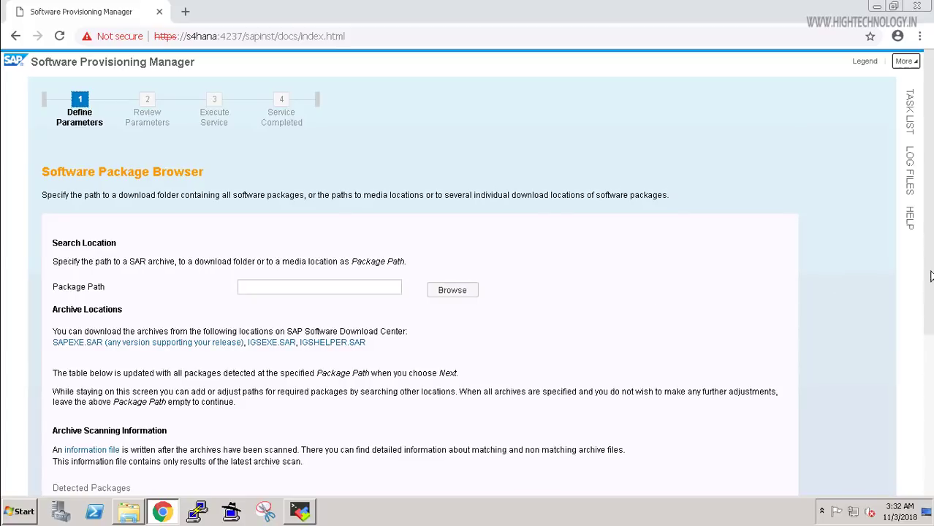
pyautogui.scroll(-4, 931, 410)
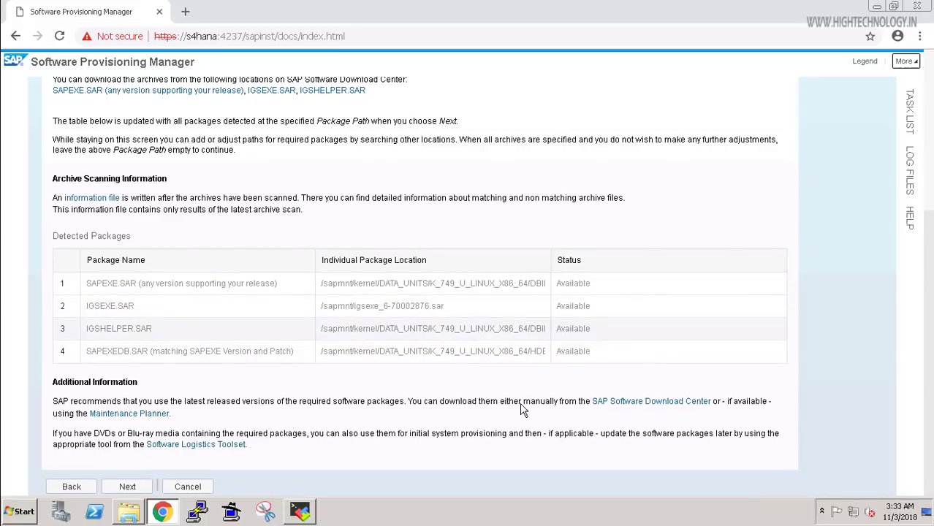
pyautogui.click(127, 487)
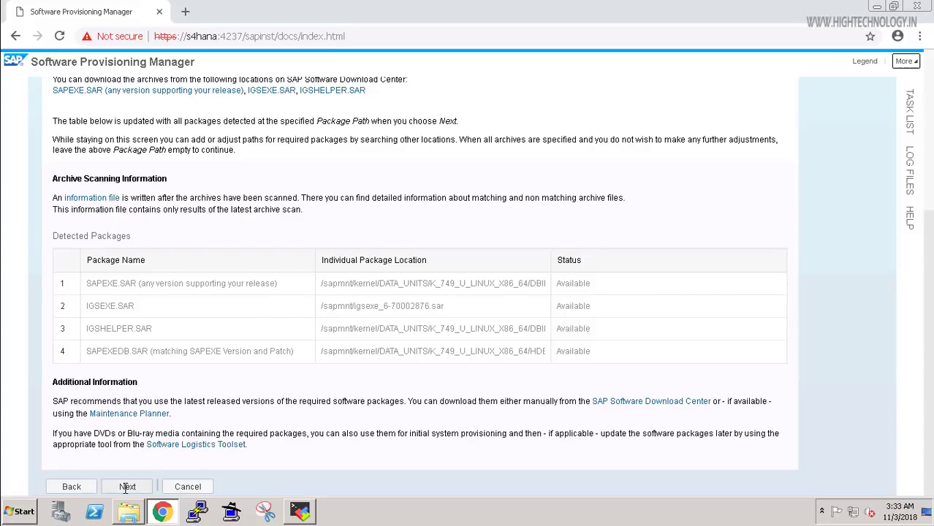
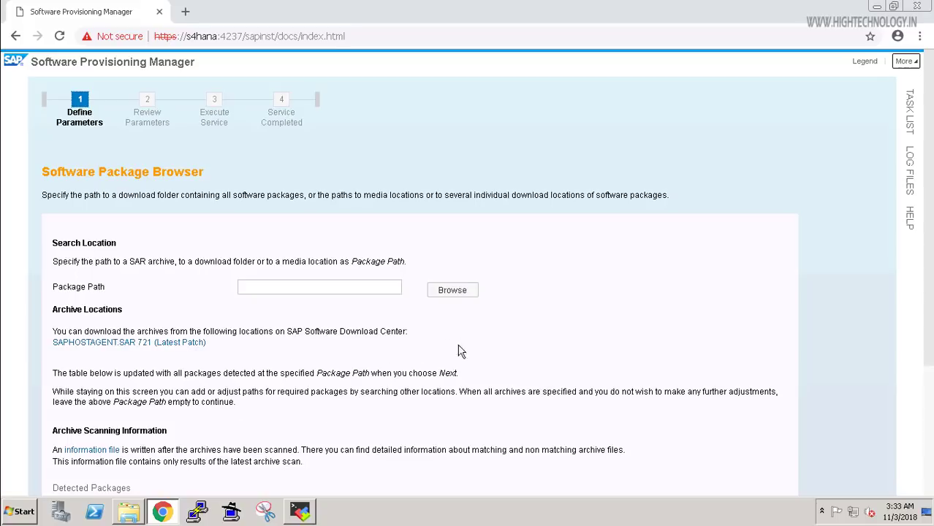
# Browse to /sapmnt/kernel/DATA_UNITS/K_749_U_LINUX_X86_64/DBINDEP for the package path.
pyautogui.click(454, 291)
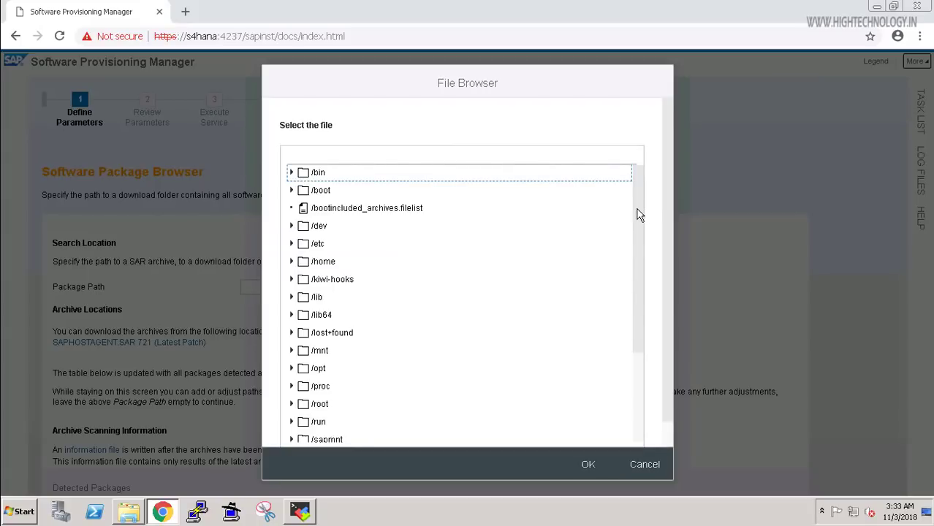
pyautogui.scroll(-2, 638, 385)
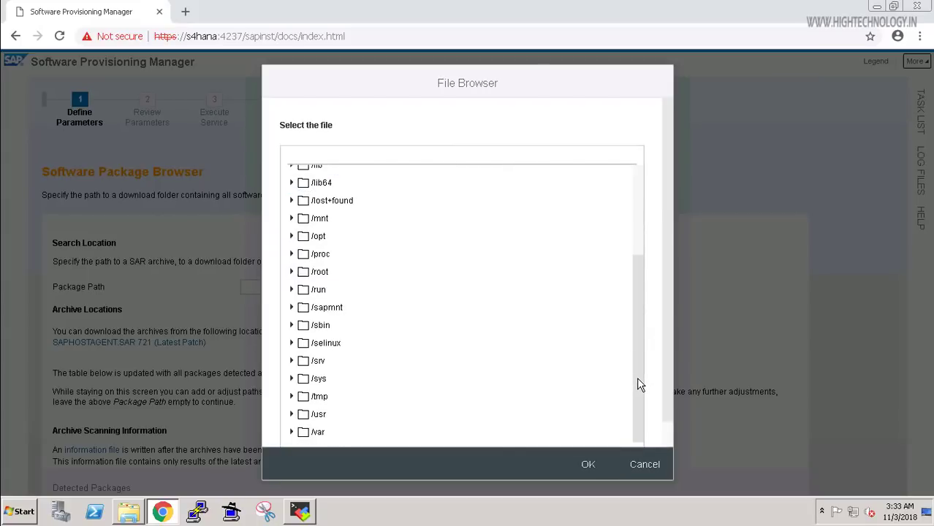
pyautogui.click(294, 309)
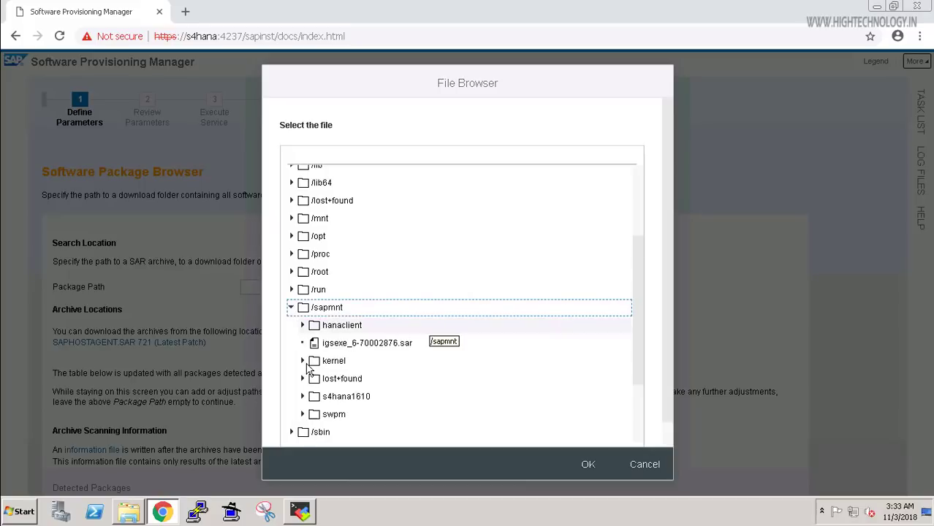
pyautogui.click(302, 362)
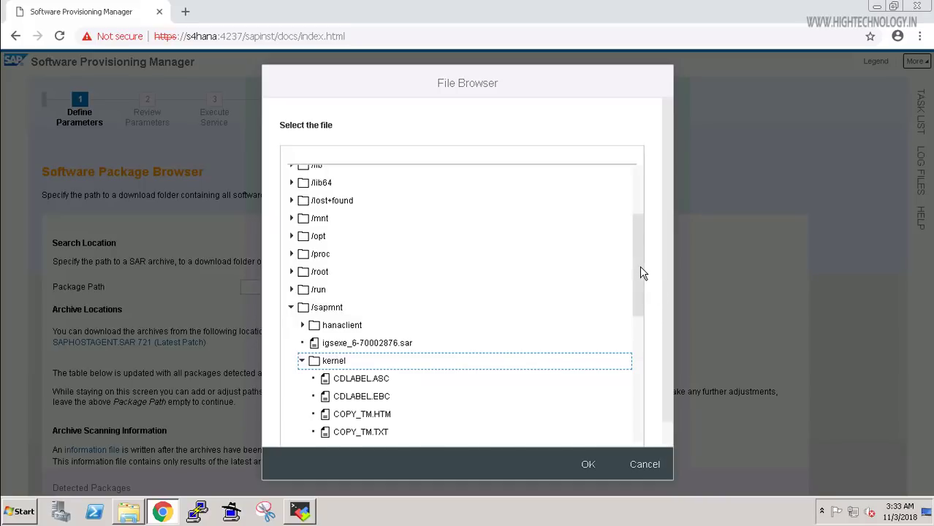
pyautogui.scroll(-3, 638, 336)
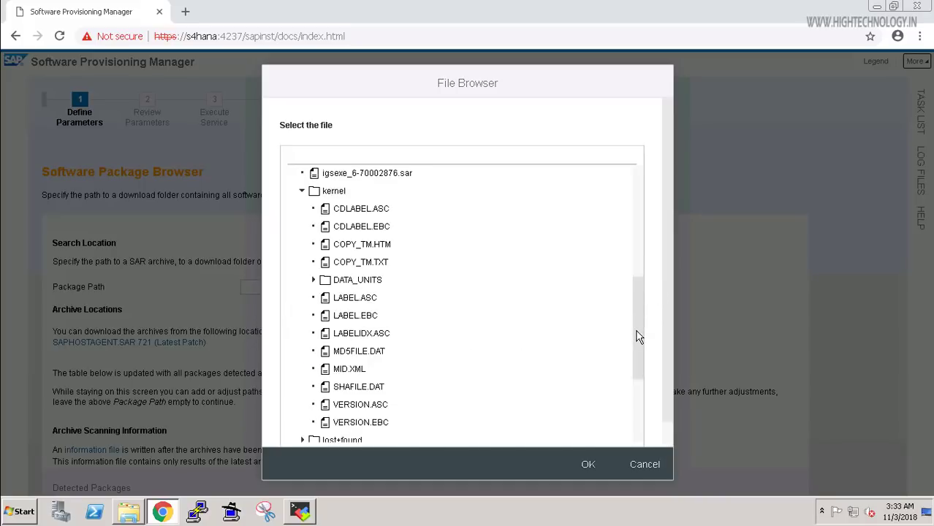
pyautogui.click(314, 281)
pyautogui.click(314, 280)
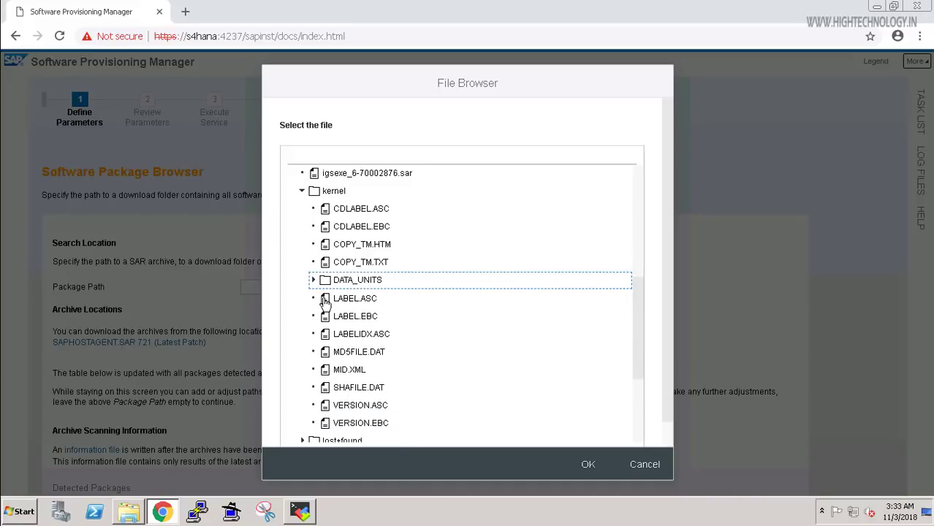
pyautogui.click(312, 281)
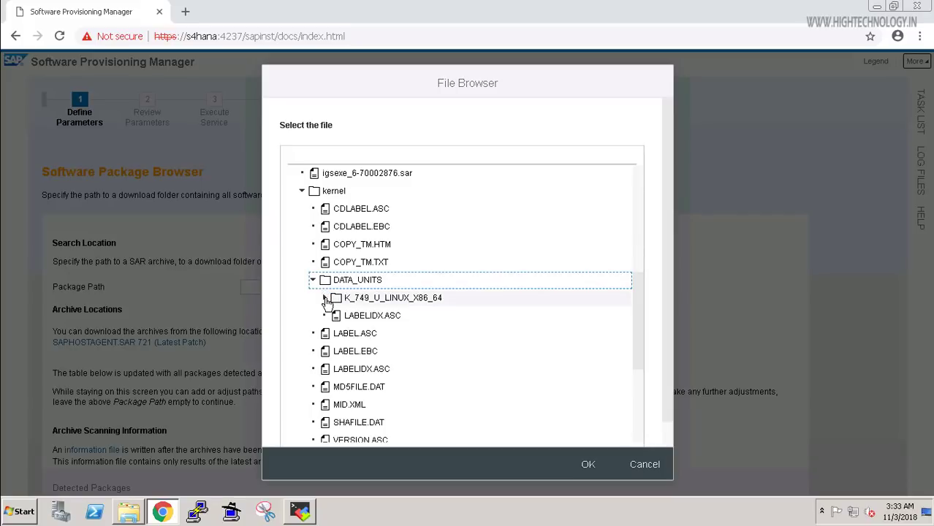
pyautogui.click(326, 299)
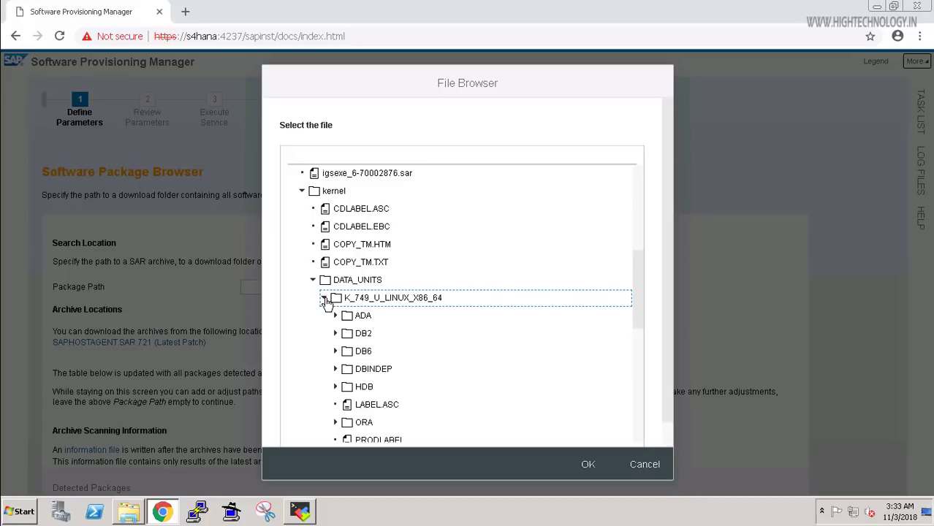
pyautogui.click(338, 369)
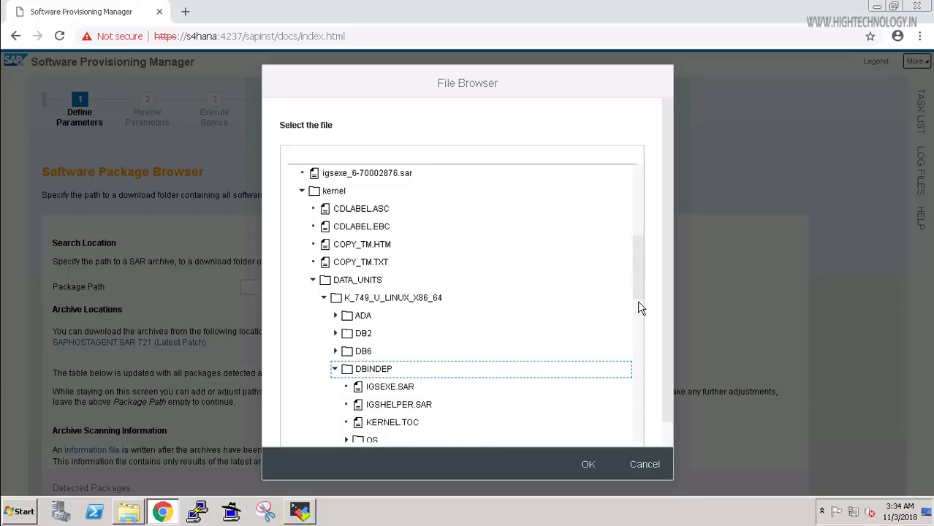
# Select SAPHOSTAGENT.SAR as the package path and continue to the next step.
pyautogui.scroll(-3, 638, 302)
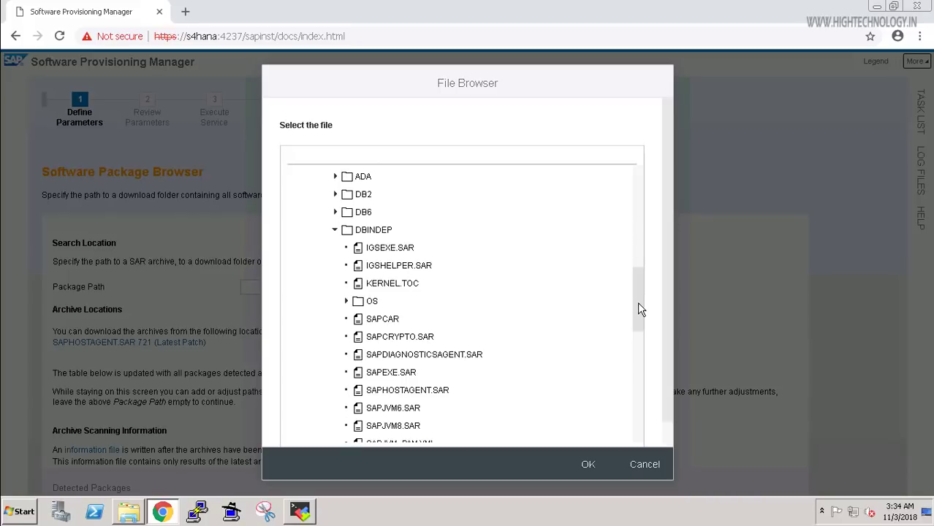
pyautogui.click(410, 393)
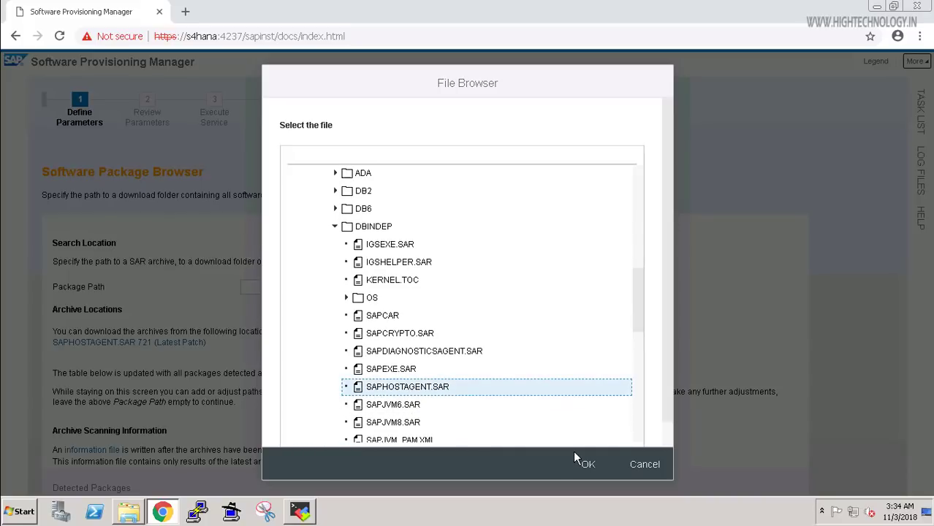
pyautogui.click(586, 465)
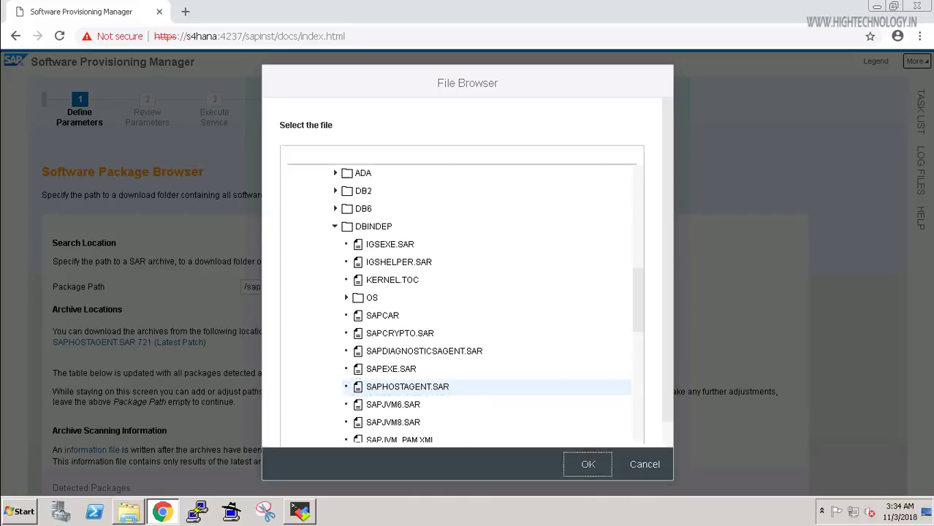
pyautogui.scroll(-3, 420, 292)
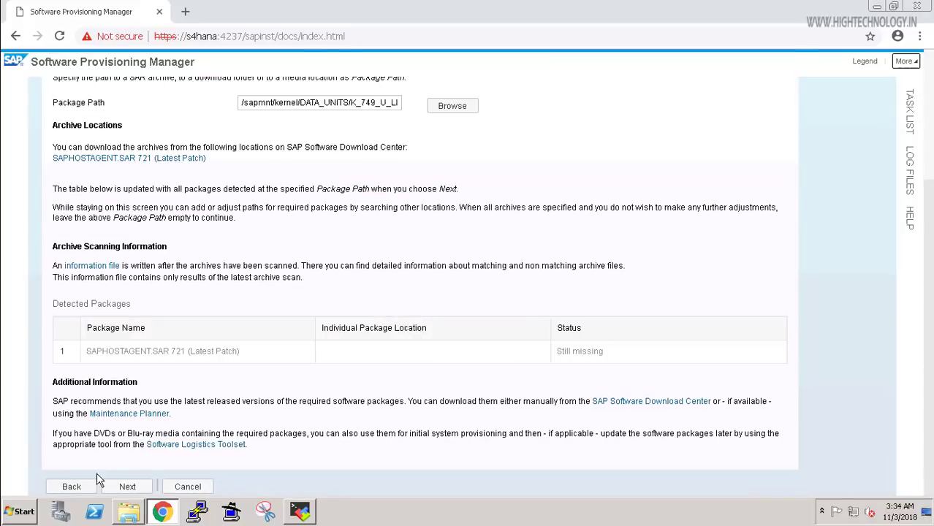
pyautogui.click(127, 487)
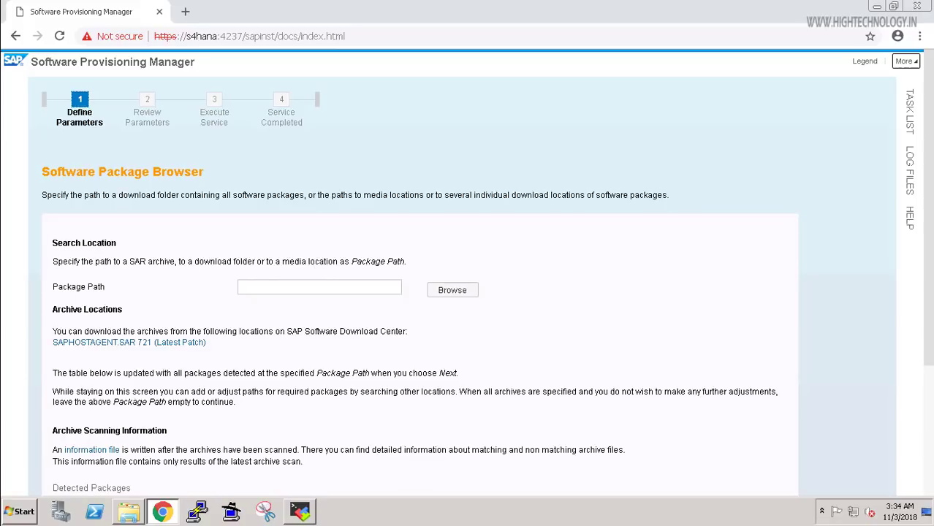
# Pass the administrator password step, disable SAP liveCache installation, and keep the Local Client Directory.
pyautogui.scroll(-3, 932, 464)
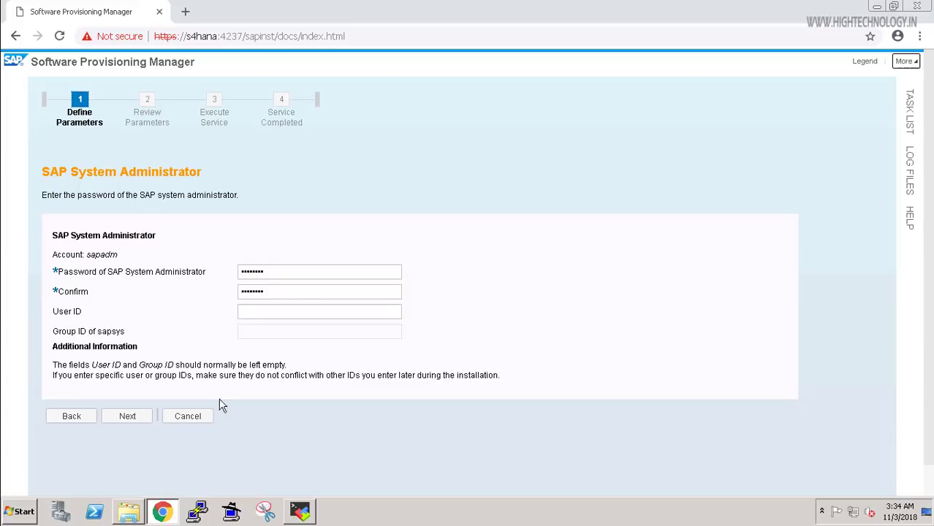
pyautogui.click(312, 271)
pyautogui.click(129, 416)
pyautogui.click(129, 418)
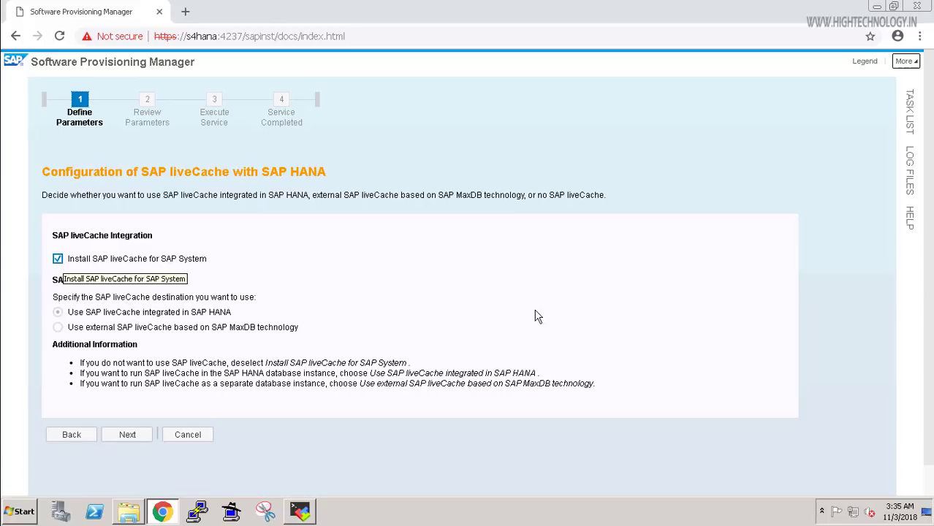
pyautogui.press('space')
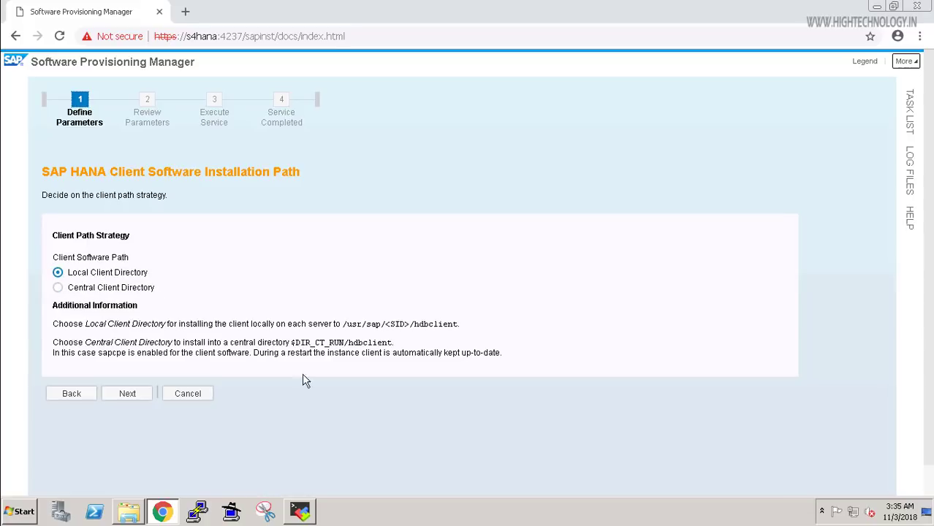
pyautogui.click(135, 396)
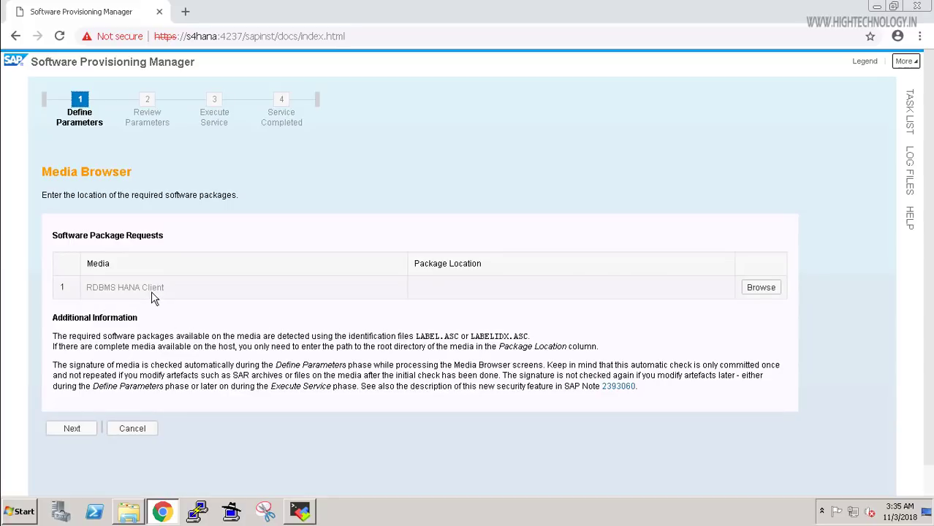
# Choose LABEL.ASC under /sapmnt/hanaclient/SAP_HANA_CLIENT as the RDBMS HANA Client package.
pyautogui.click(759, 291)
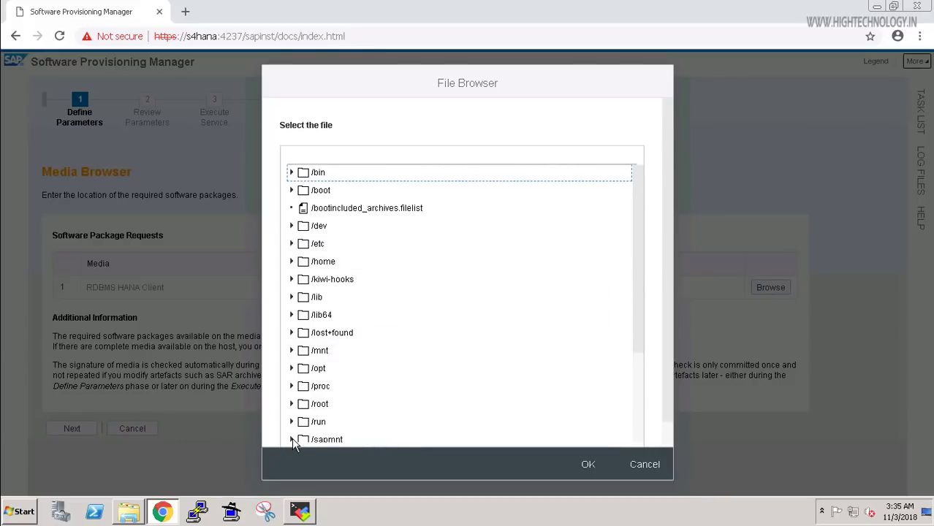
pyautogui.click(429, 440)
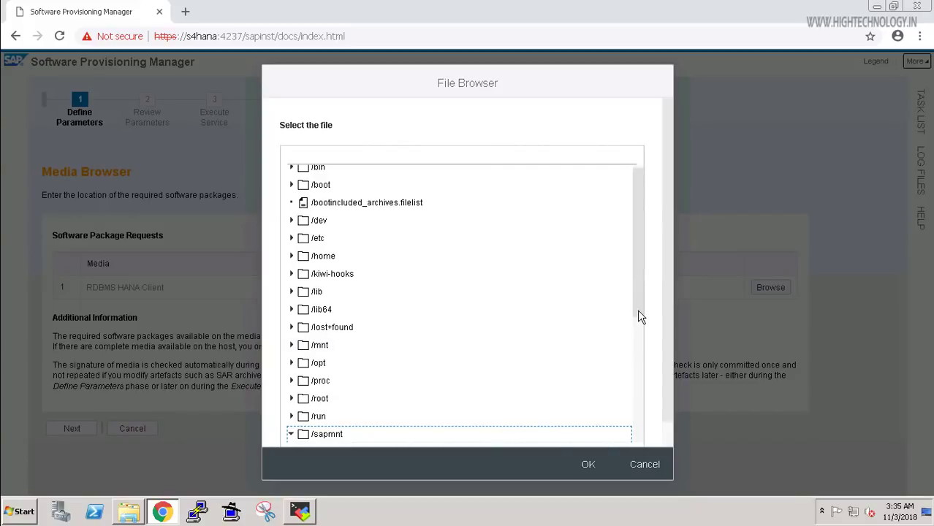
pyautogui.scroll(-1, 638, 338)
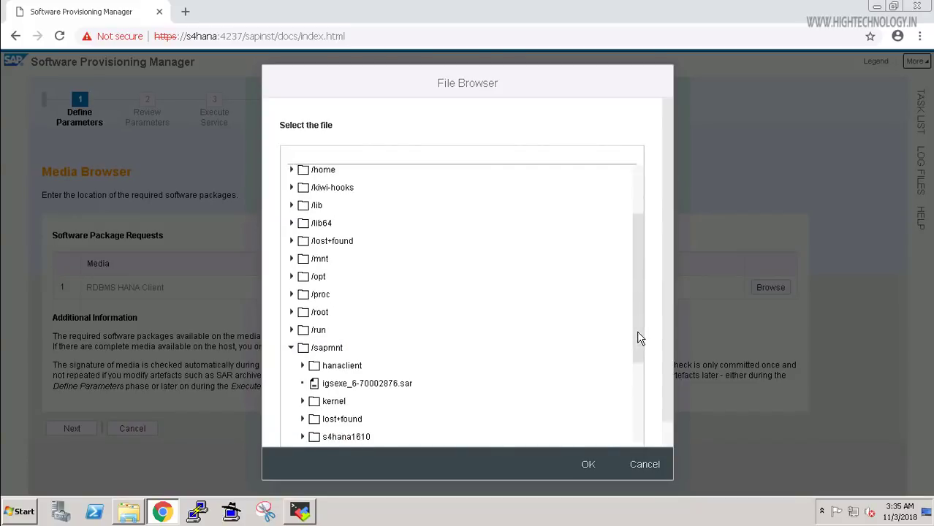
pyautogui.click(304, 363)
pyautogui.click(576, 358)
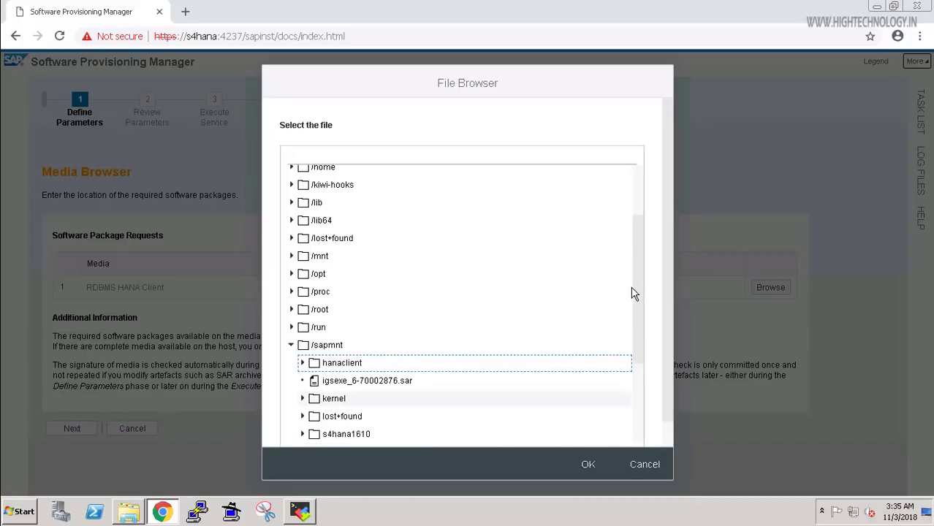
pyautogui.click(334, 368)
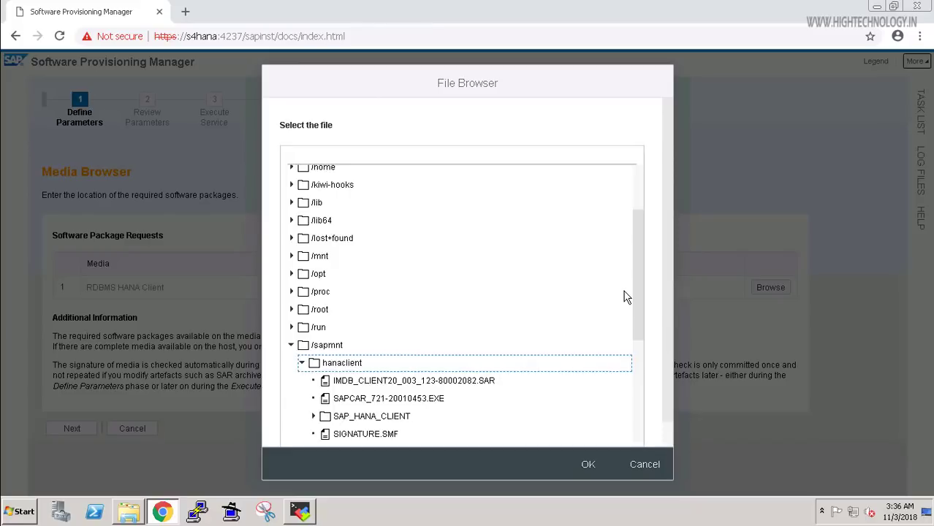
pyautogui.scroll(-3, 625, 297)
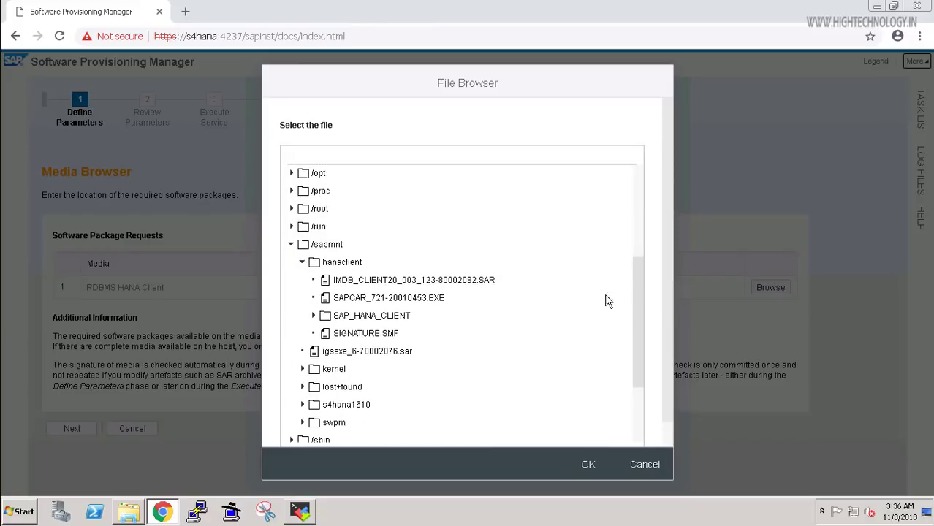
pyautogui.click(314, 317)
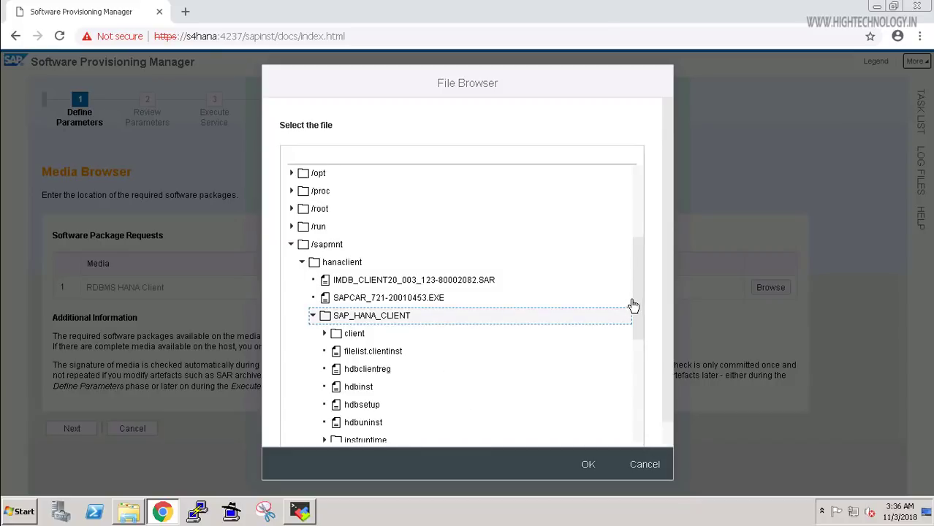
pyautogui.scroll(-2, 634, 308)
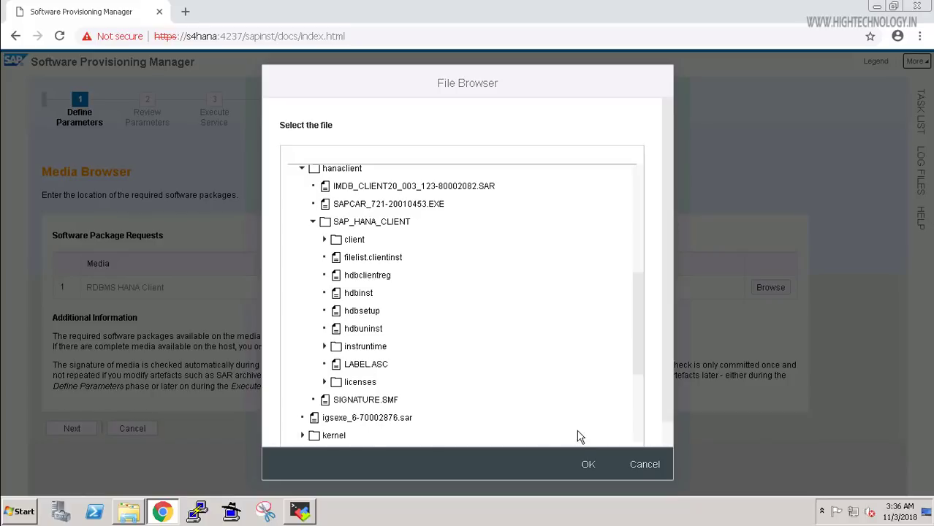
pyautogui.click(577, 464)
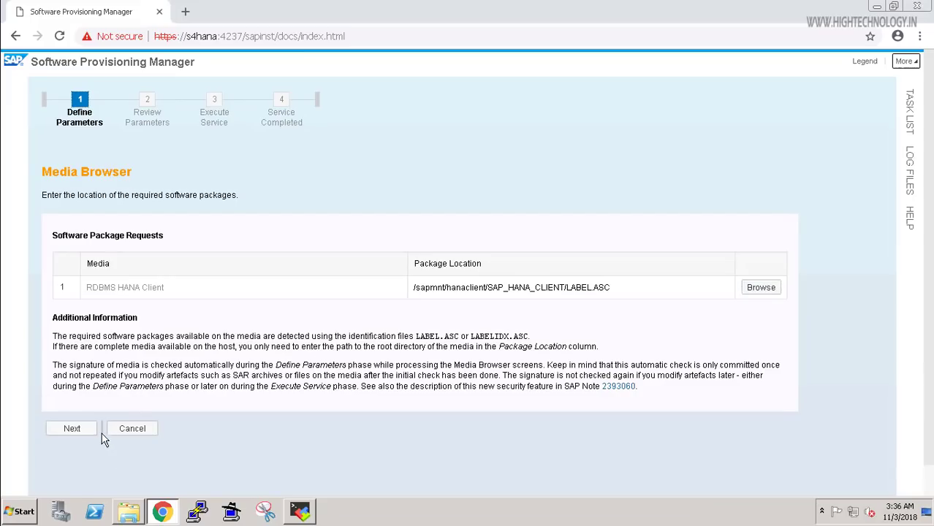
# Set the Installation Export 1 S/4HANA 1610 media to /sapmnt/s4hana1610/LABEL.ASC and submit it.
pyautogui.click(86, 436)
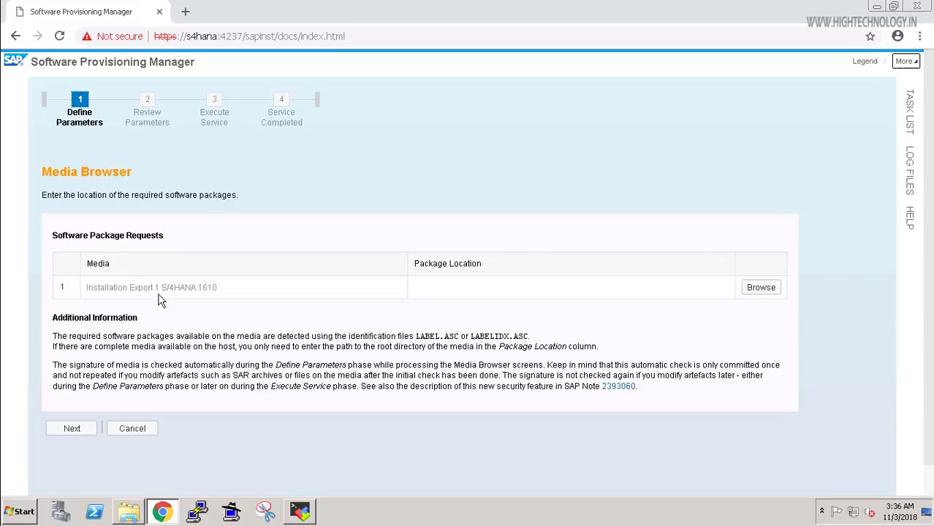
pyautogui.click(771, 291)
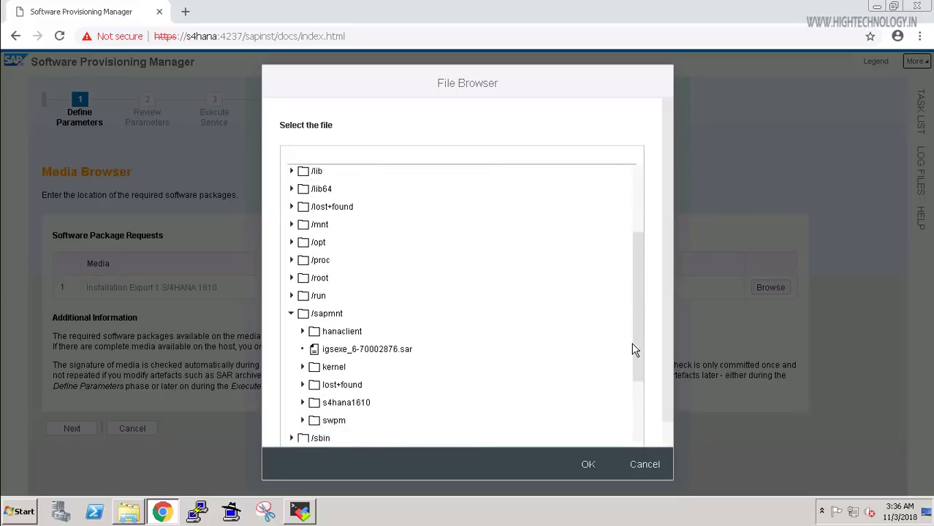
pyautogui.scroll(-2, 388, 397)
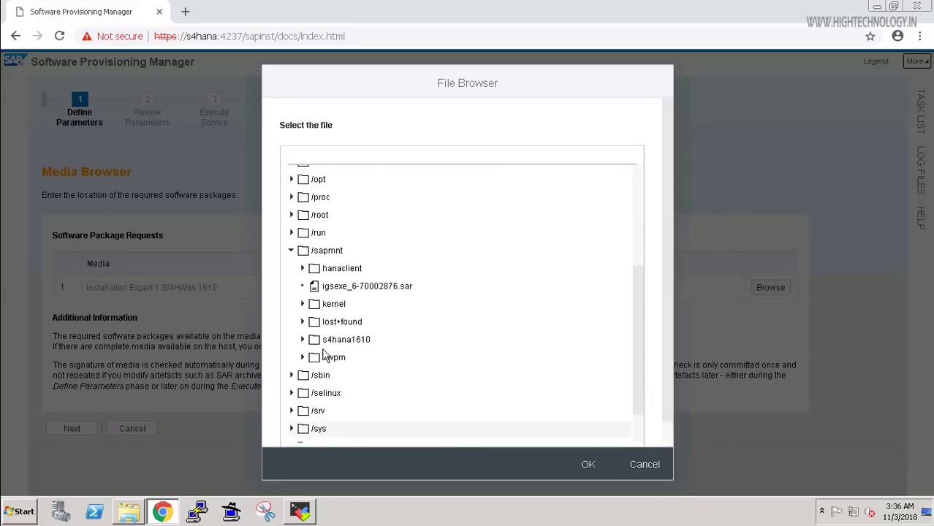
pyautogui.click(302, 340)
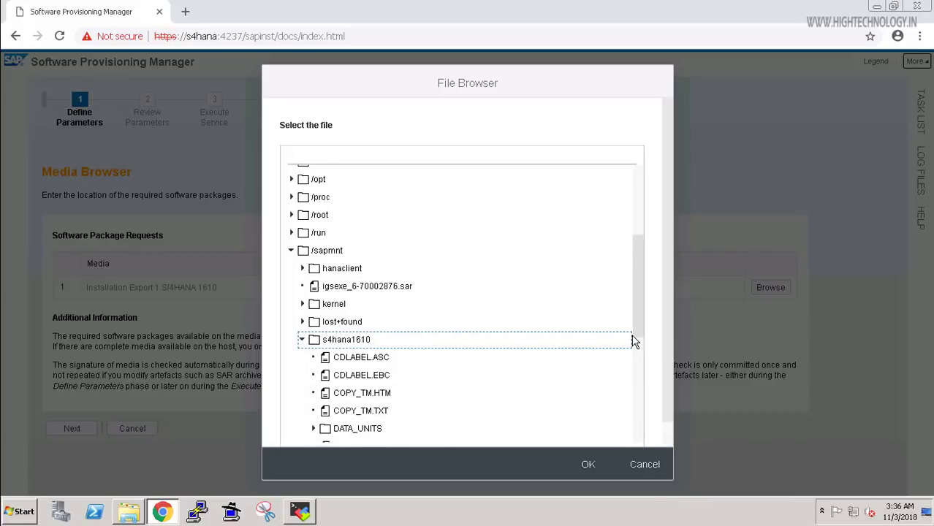
pyautogui.scroll(-3, 634, 342)
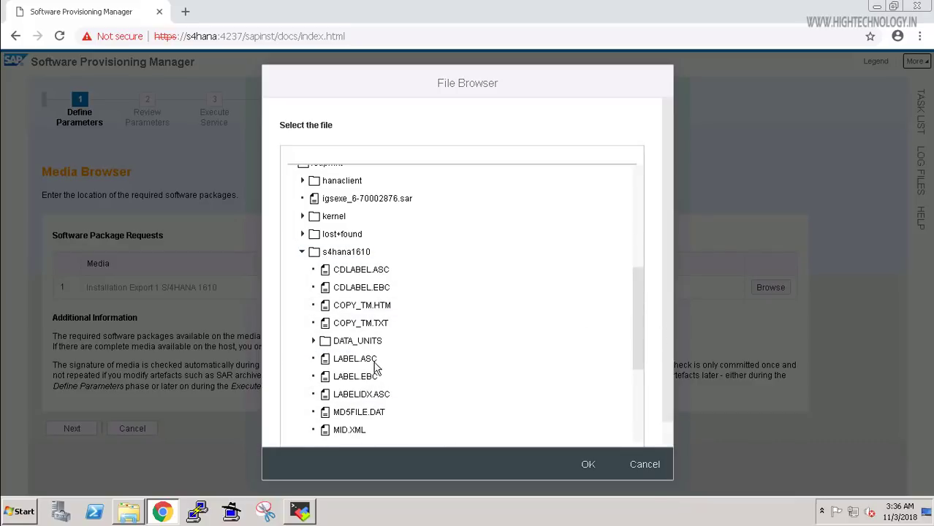
pyautogui.click(358, 361)
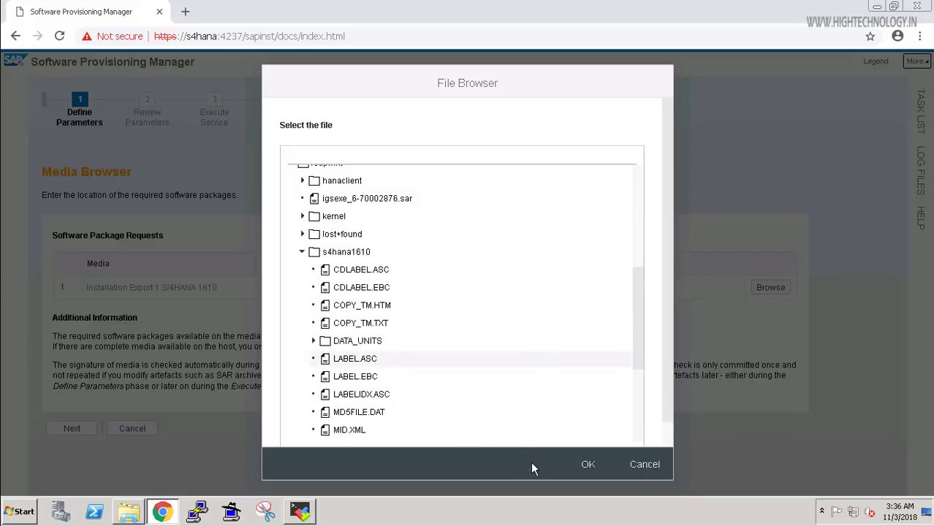
pyautogui.click(588, 466)
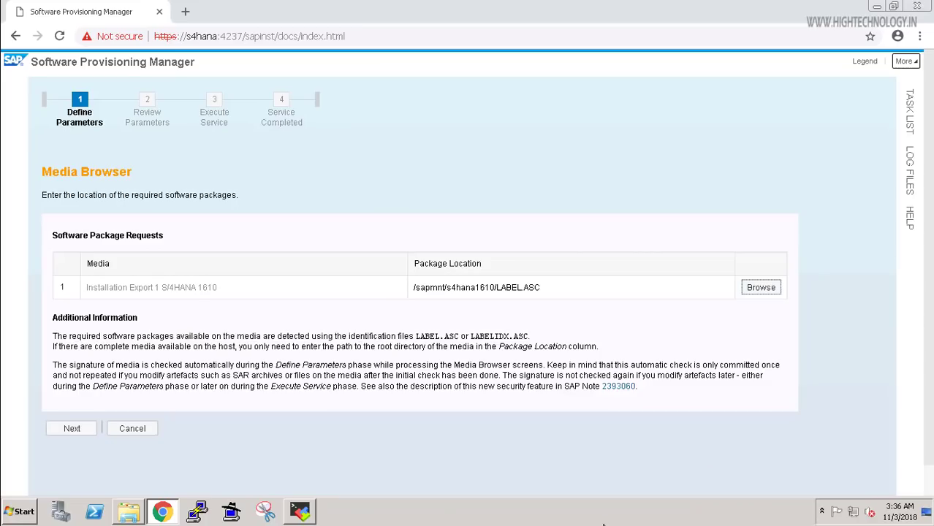
pyautogui.click(70, 430)
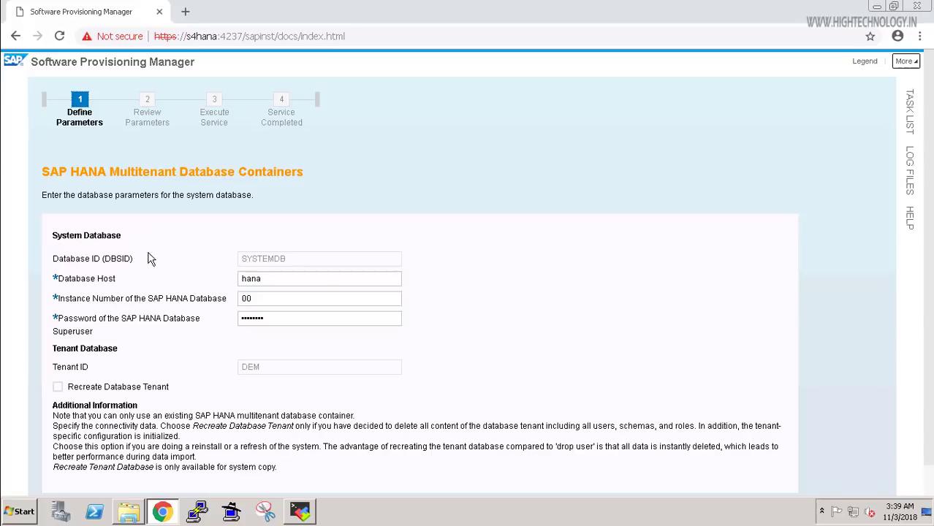
# Review the HANA Database Host and Instance Number, then continue to the DBACOCKPIT schema.
pyautogui.click(77, 233)
pyautogui.click(350, 296)
pyautogui.click(468, 354)
pyautogui.scroll(-2, 485, 349)
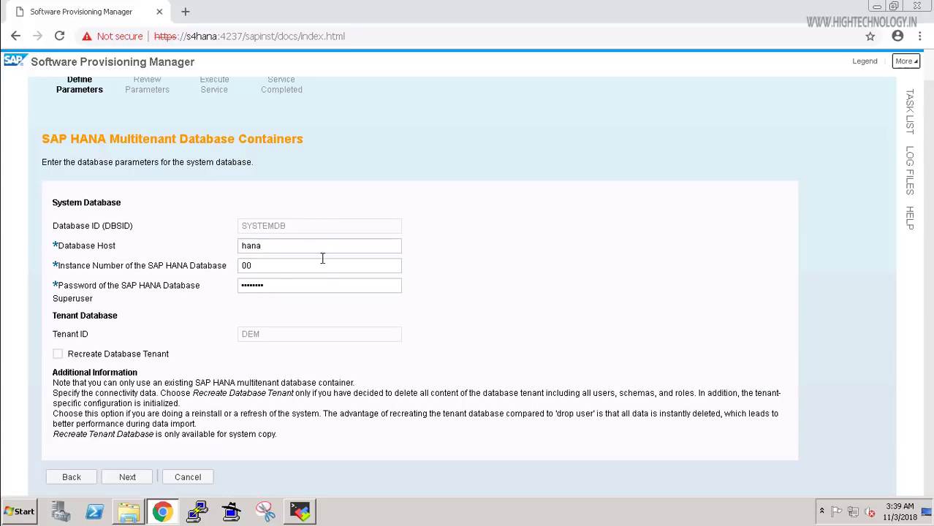
pyautogui.click(127, 478)
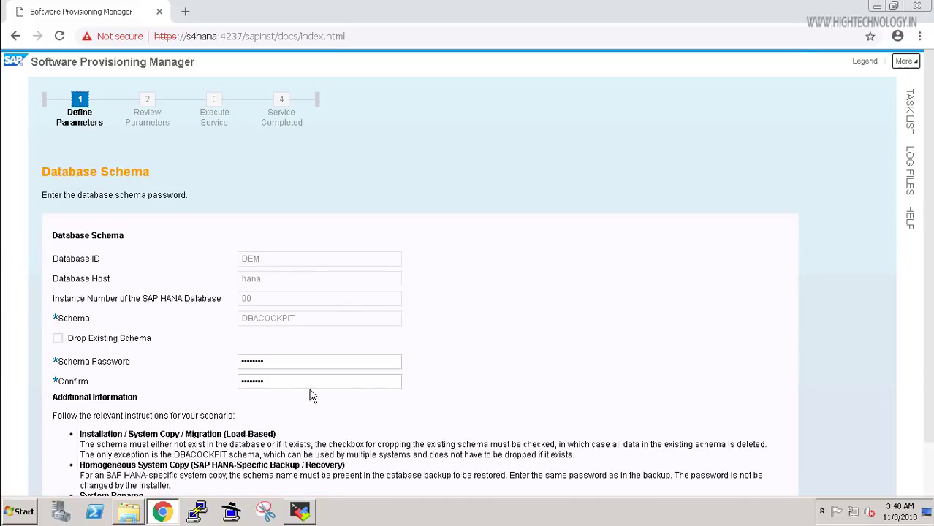
# Check the DBACOCKPIT schema password fields and accept the schema settings.
pyautogui.click(321, 384)
pyautogui.click(196, 373)
pyautogui.click(271, 361)
pyautogui.click(442, 410)
pyautogui.scroll(-1, 407, 404)
pyautogui.click(128, 487)
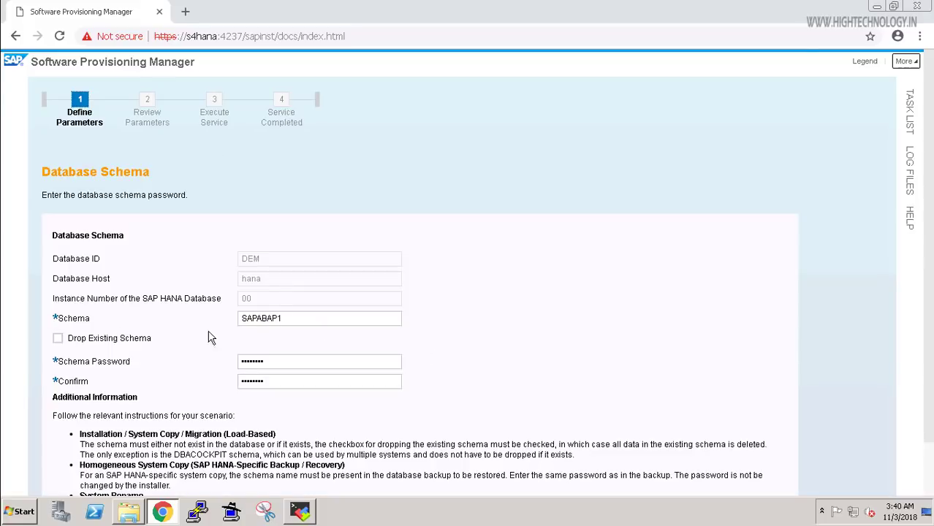
# Check the SAPABAP1 schema password fields and accept the schema settings.
pyautogui.click(285, 320)
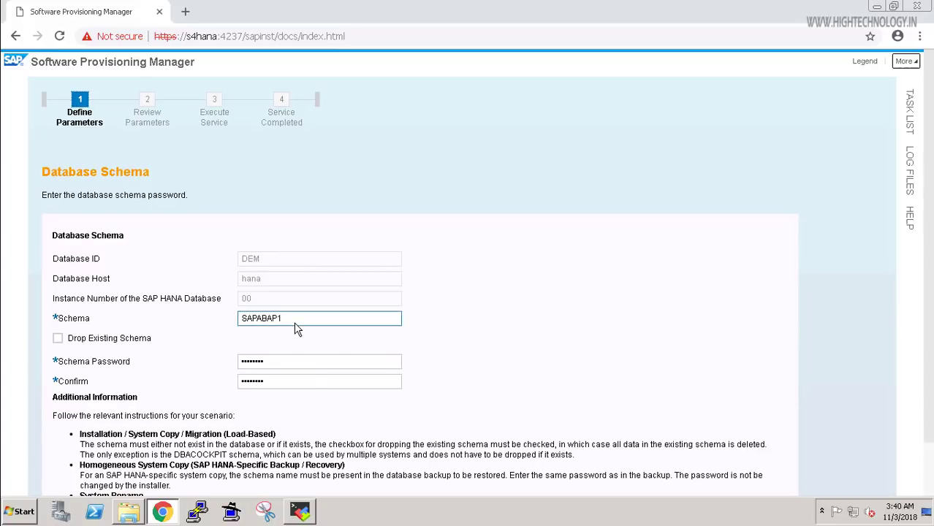
pyautogui.click(384, 390)
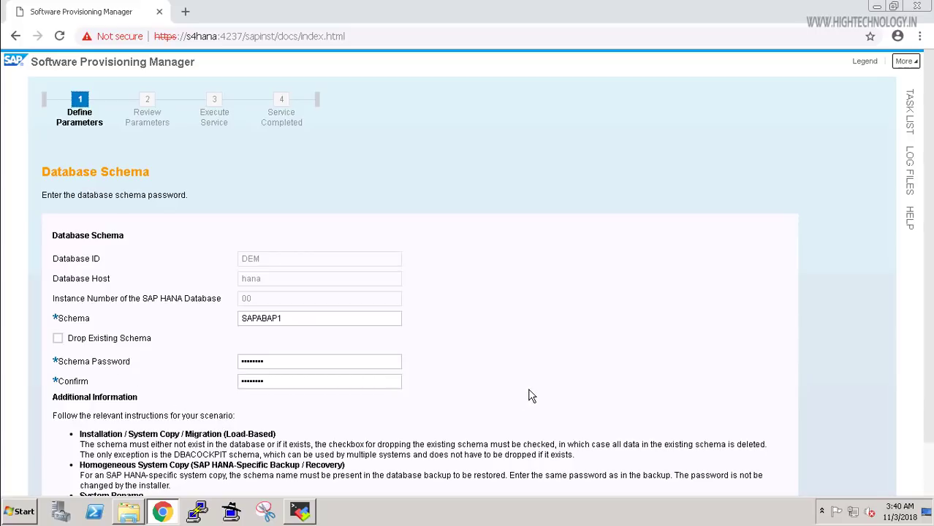
pyautogui.scroll(-1, 116, 346)
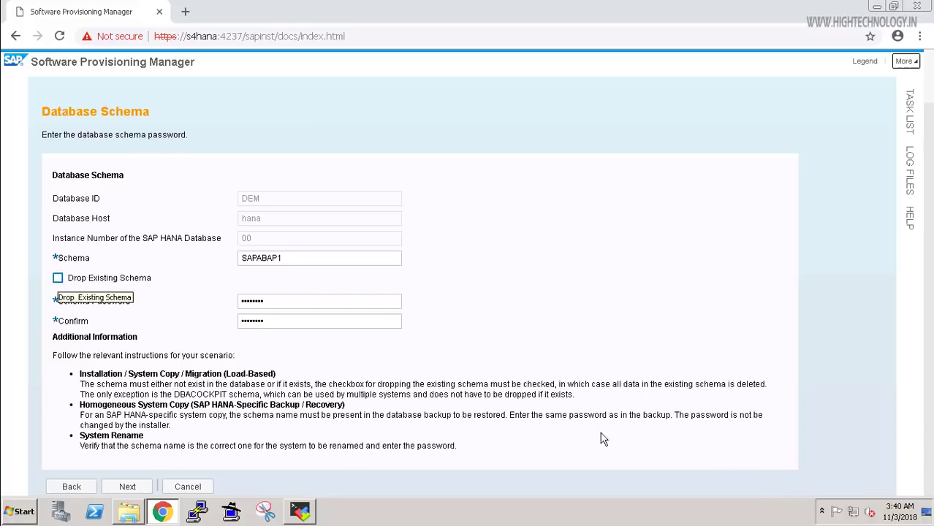
pyautogui.click(127, 488)
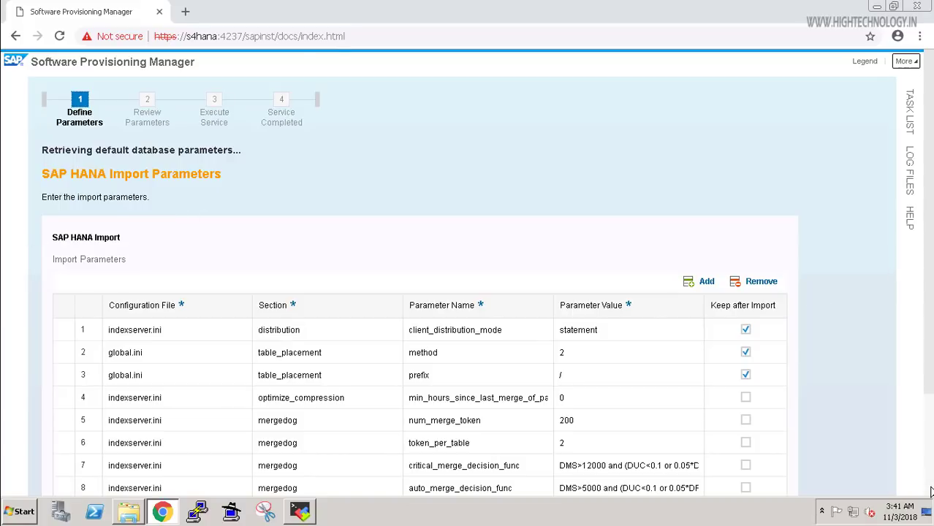
# Keep the default HANA import parameters, such as client_distribution_mode = statement, and continue.
pyautogui.scroll(-3, 806, 447)
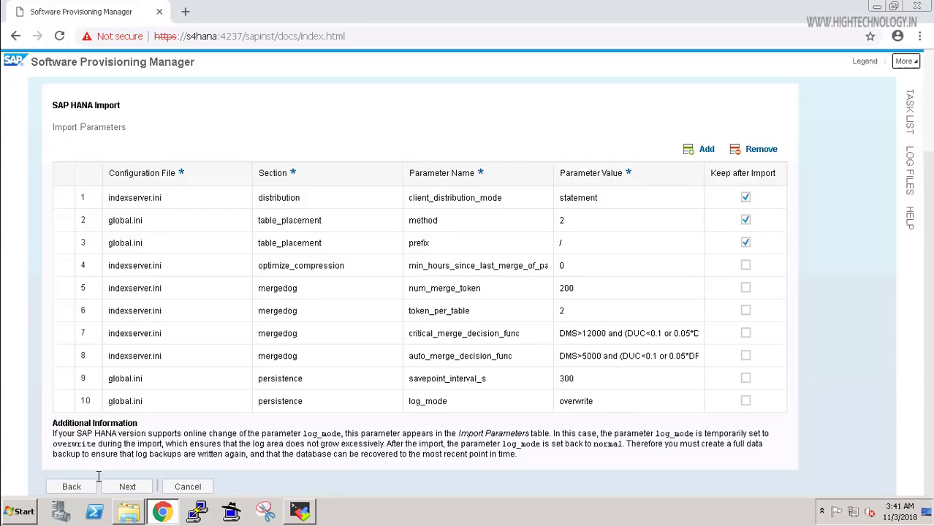
pyautogui.click(128, 485)
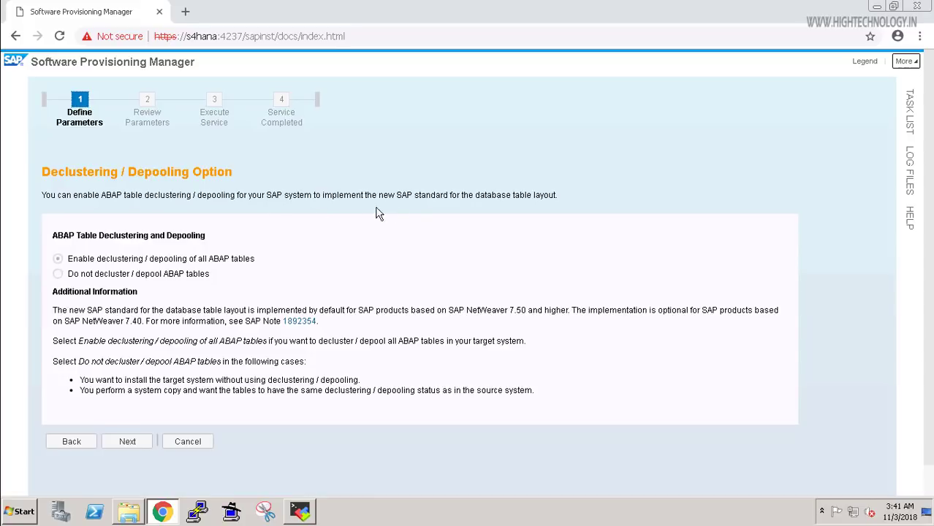
# Keep 'Enable declustering' and 'Do not use a parameter file' for table placement.
pyautogui.click(127, 443)
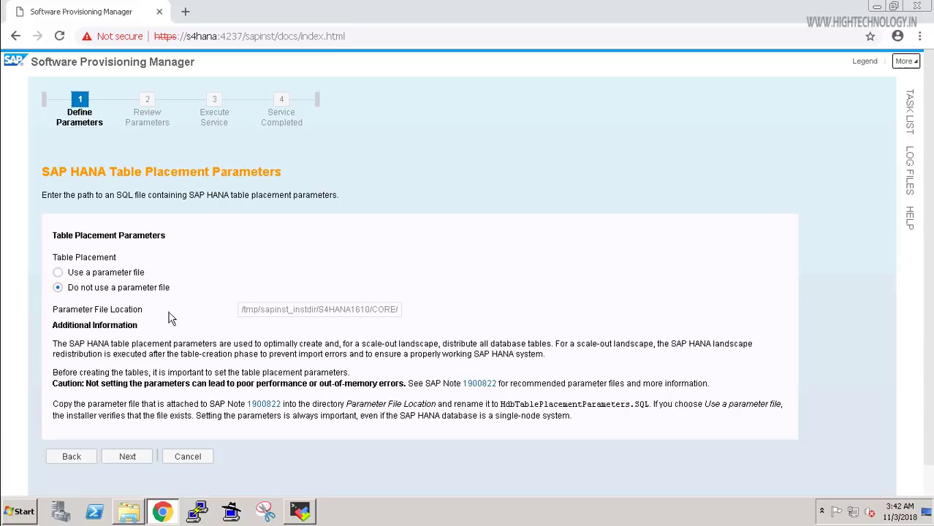
pyautogui.click(127, 457)
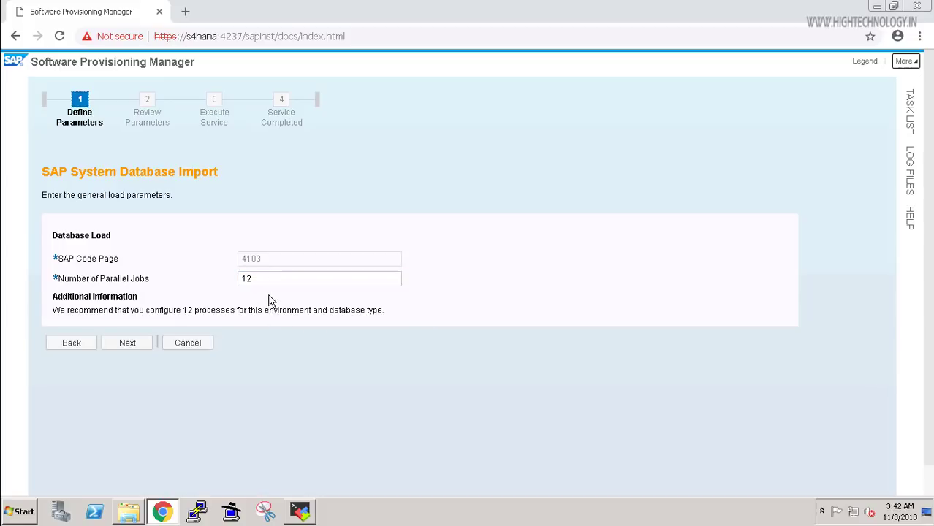
# Keep Number of Parallel Jobs at 12 on the SAP System Database Import screen.
pyautogui.click(130, 342)
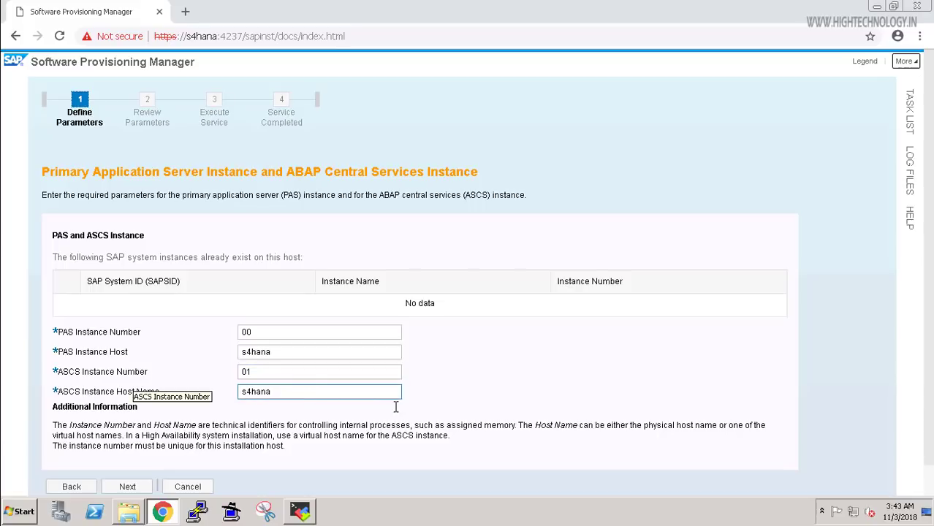
# Confirm PAS instance 00 and ASCS instance 01, both on host s4hana.
pyautogui.scroll(-1, 270, 460)
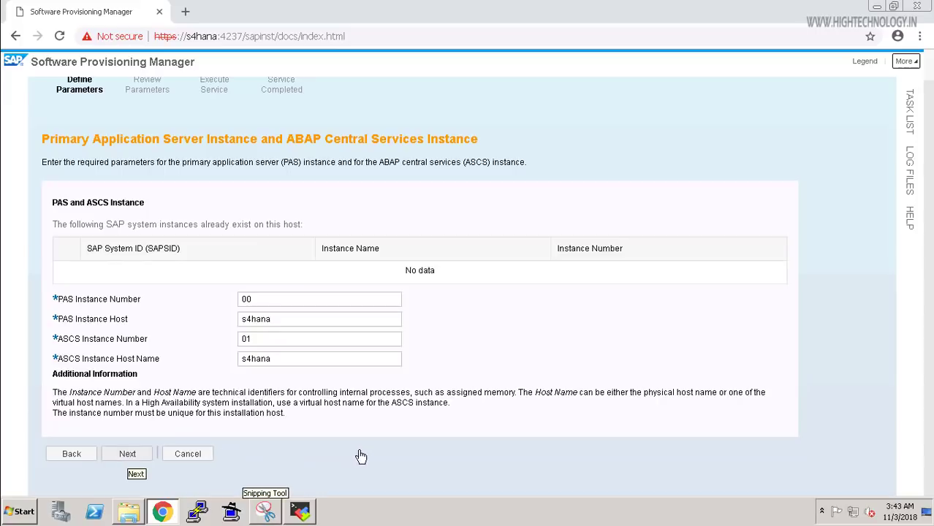
pyautogui.press('Return')
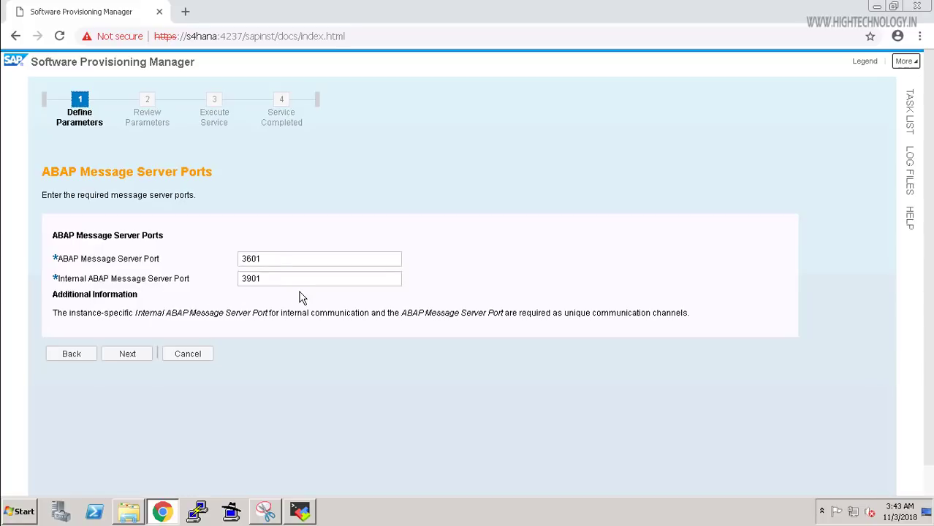
# Confirm message server ports 3601 and 3901, then confirm the ICM webadm password fields.
pyautogui.click(130, 355)
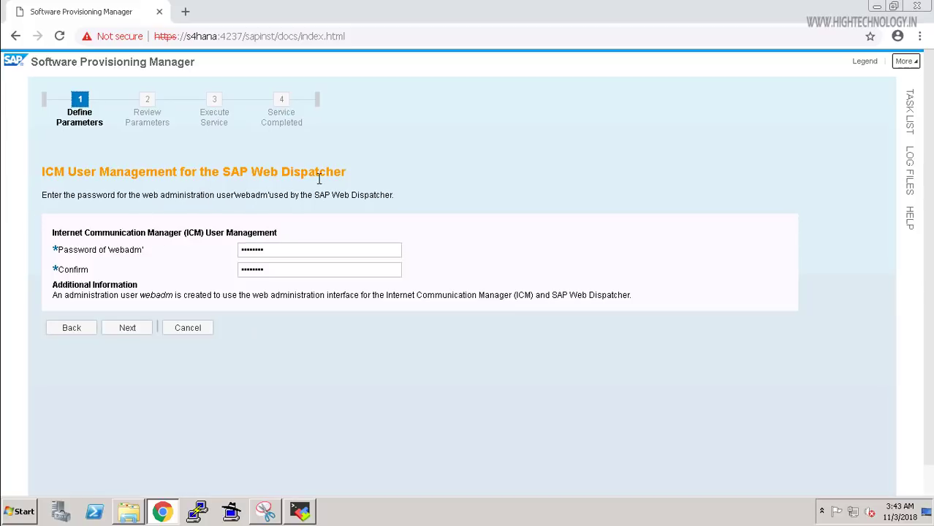
pyautogui.click(285, 250)
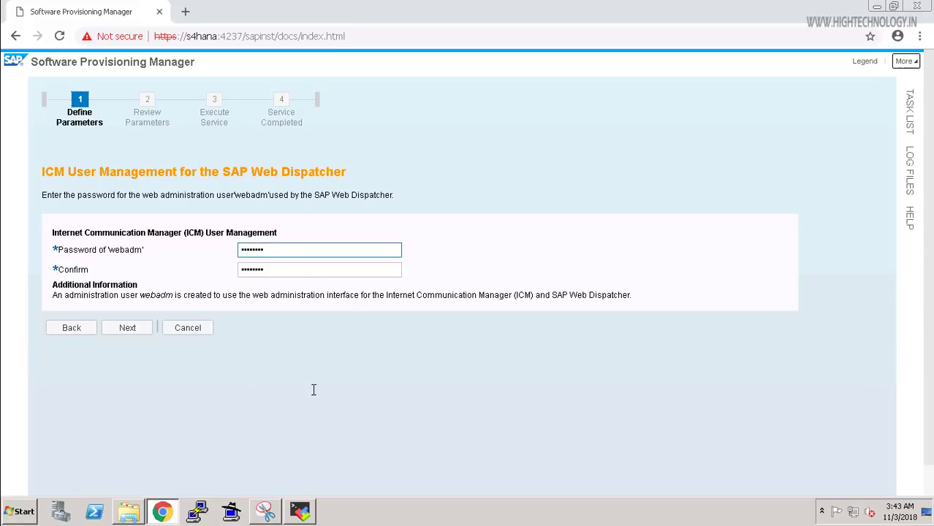
pyautogui.click(133, 333)
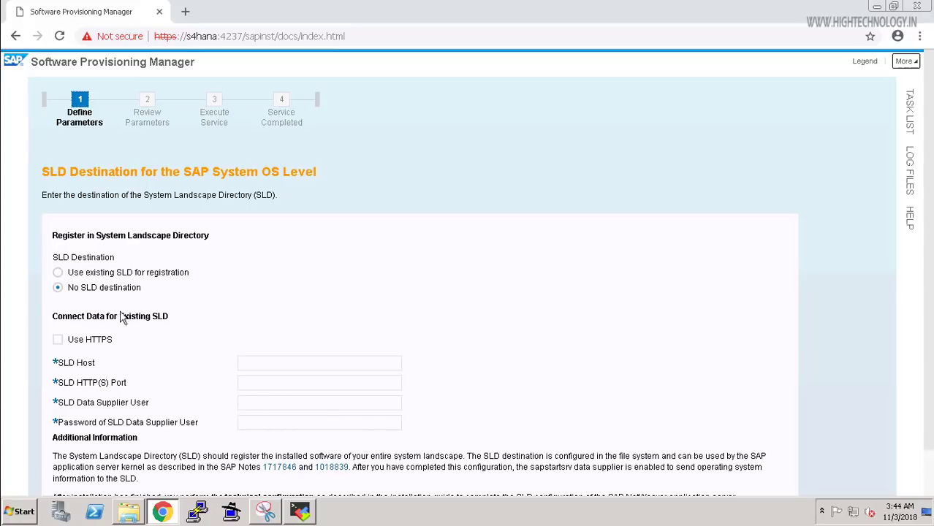
# Skip the SLD destination, the message server access control list, and additional ASCS components.
pyautogui.scroll(-2, 94, 300)
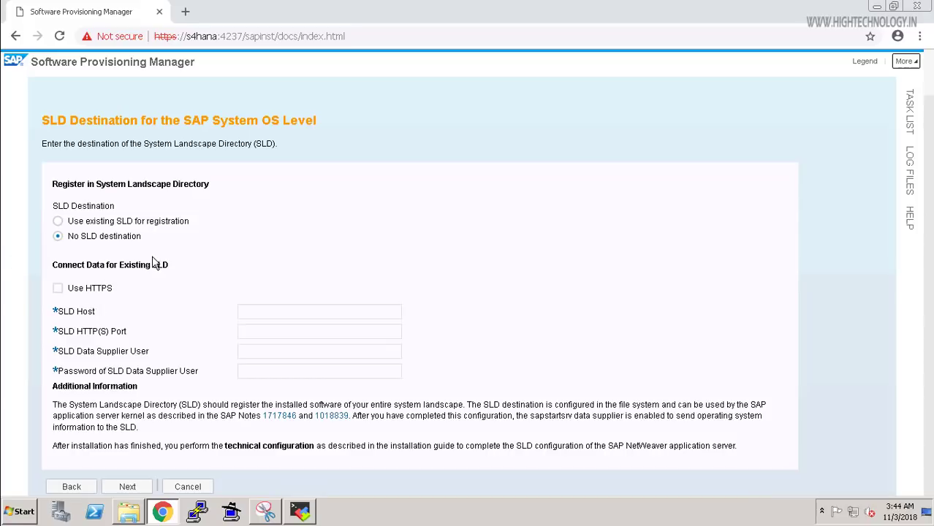
pyautogui.click(129, 486)
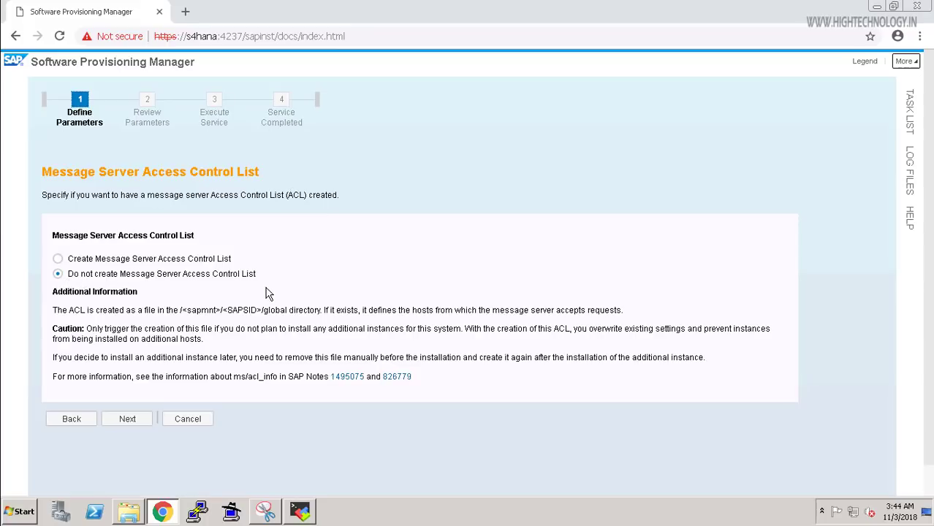
pyautogui.click(130, 422)
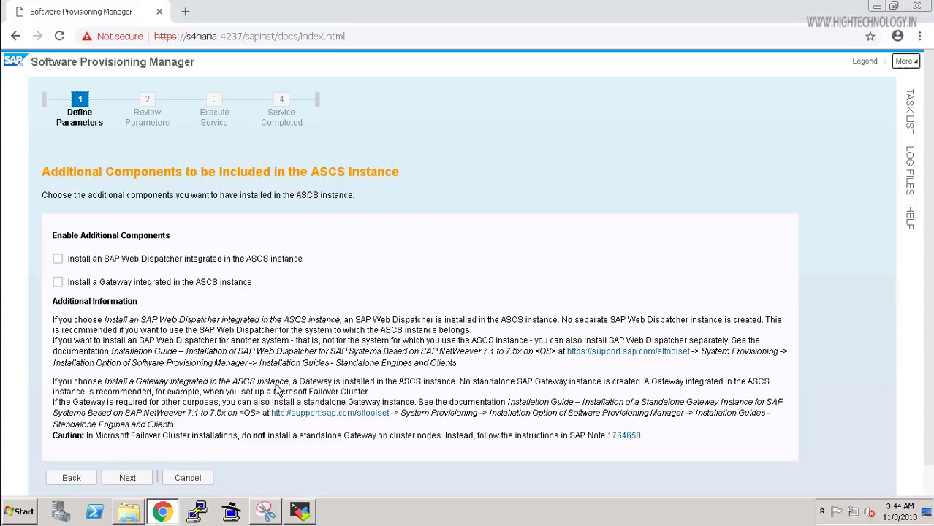
pyautogui.click(129, 478)
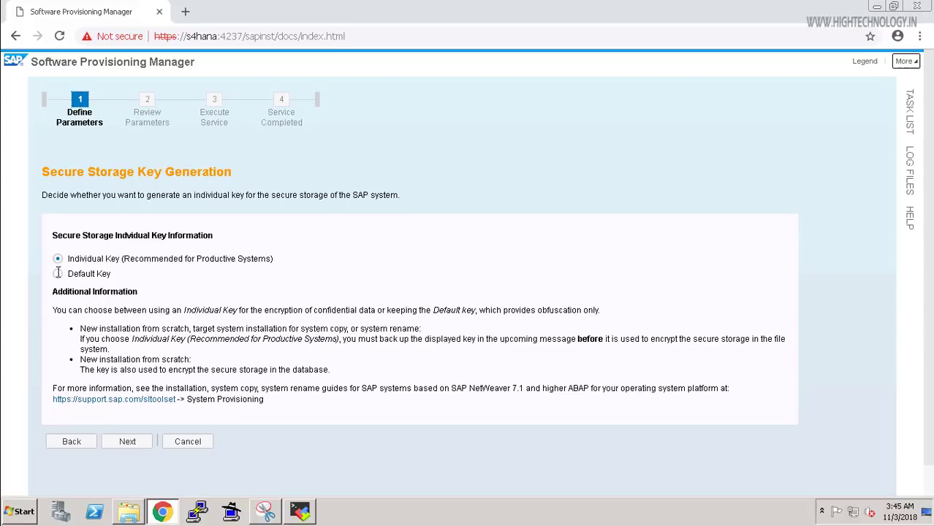
# Choose Default Key for secure storage key generation and continue.
pyautogui.click(58, 273)
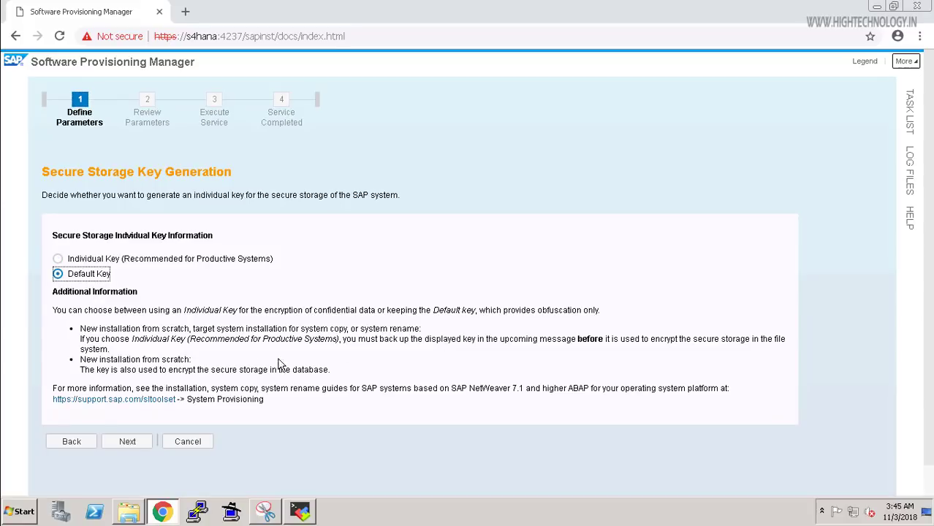
pyautogui.click(126, 442)
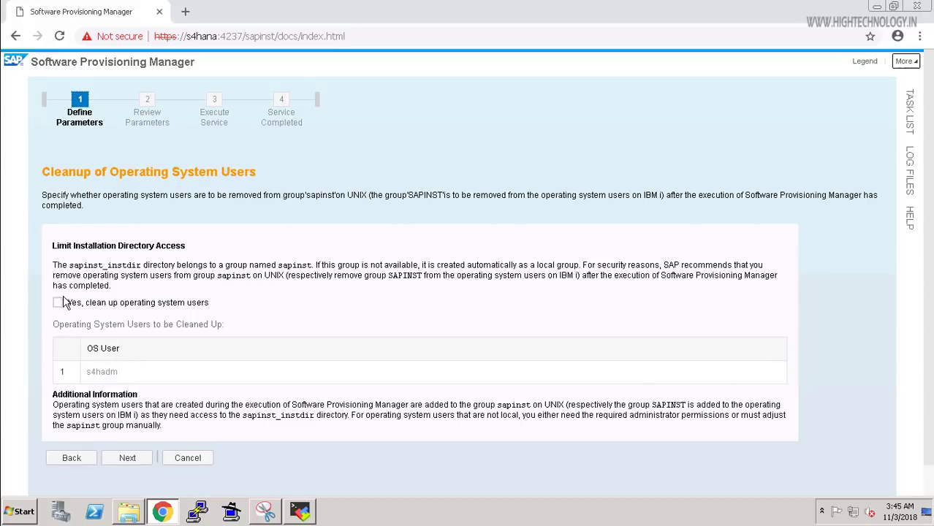
# Leave OS user cleanup unchecked and review the Parameter Summary down to the detected packages.
pyautogui.click(128, 458)
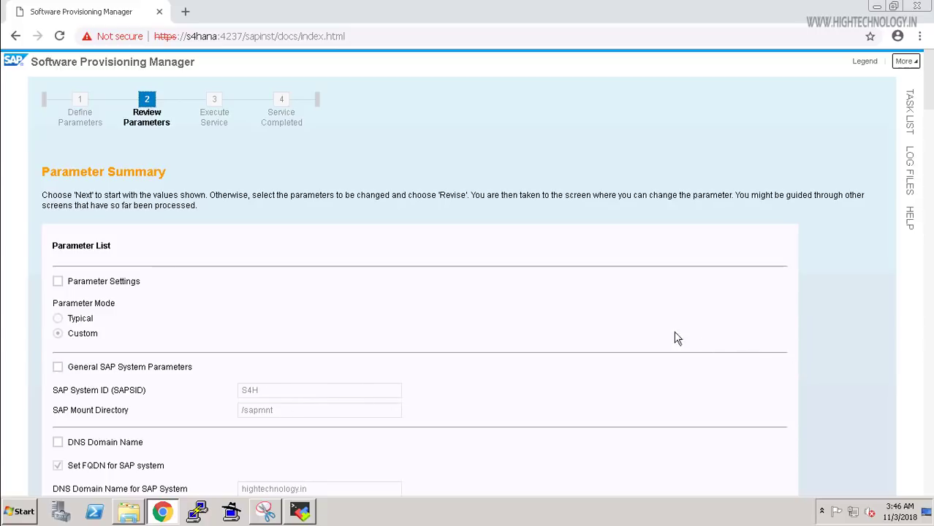
pyautogui.scroll(-10, 910, 133)
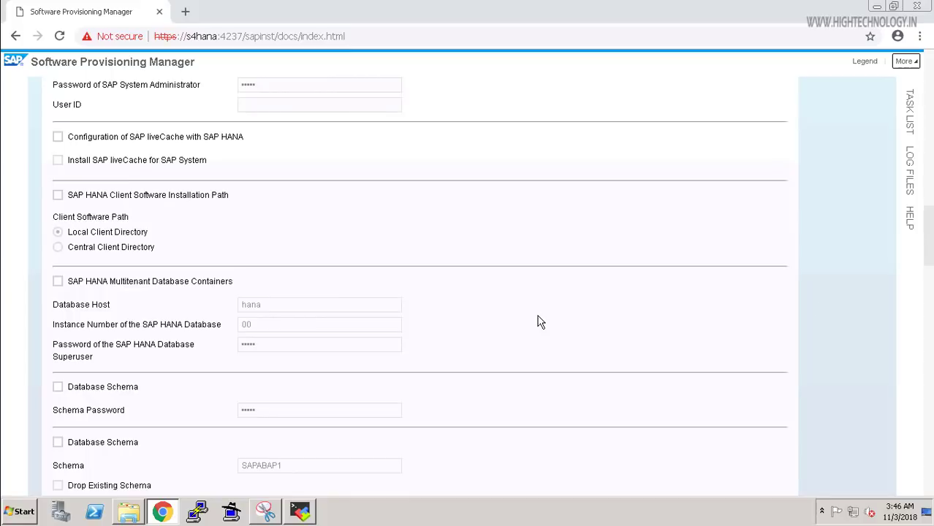
pyautogui.scroll(-5, 560, 389)
pyautogui.scroll(-10, 559, 389)
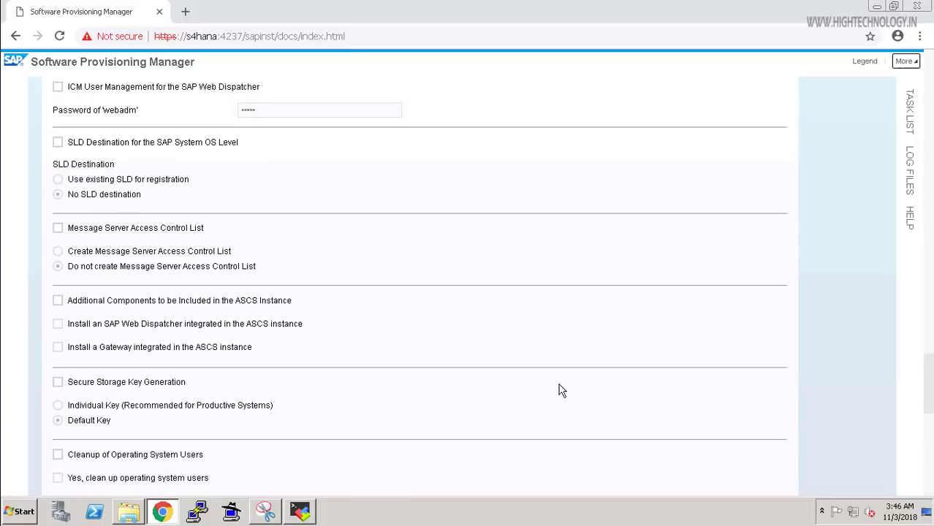
pyautogui.scroll(-5, 560, 389)
pyautogui.scroll(-3, 560, 389)
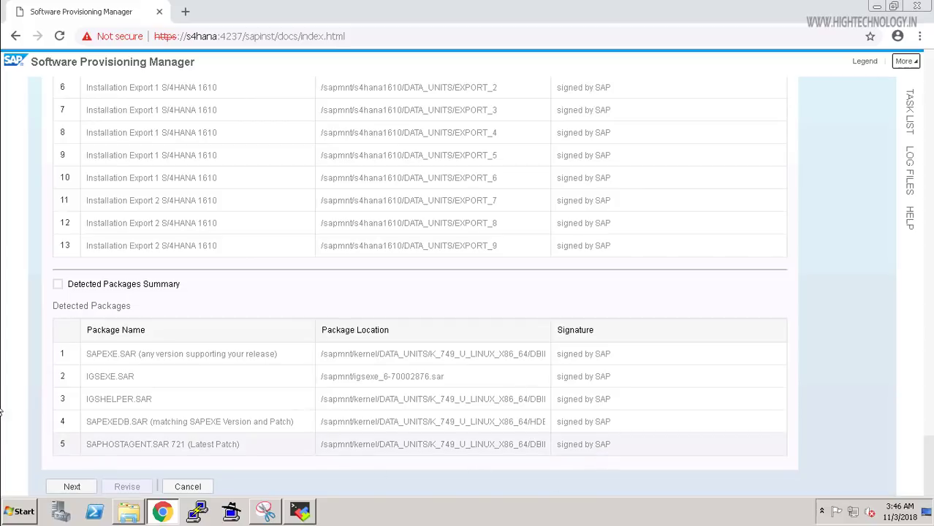
# Start the installation from the Parameter Summary and follow the Task List until it reaches 100%.
pyautogui.click(72, 487)
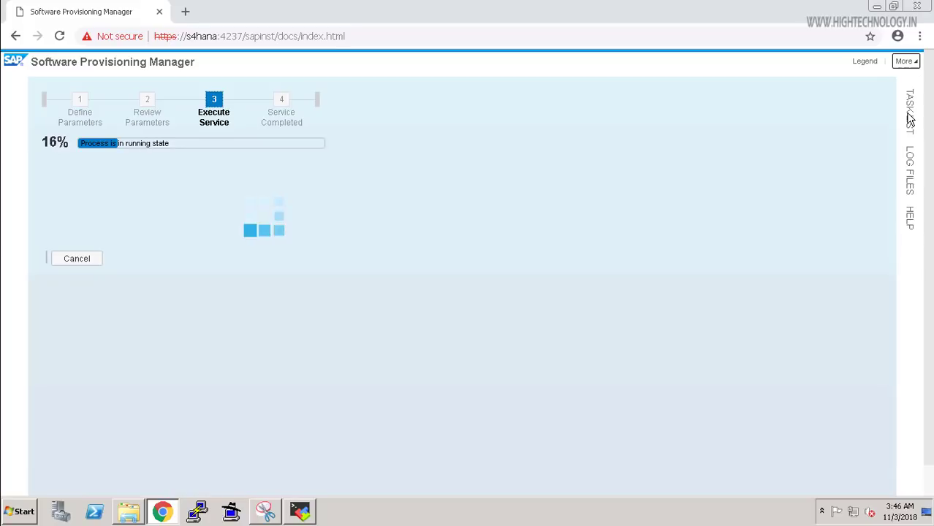
pyautogui.click(910, 117)
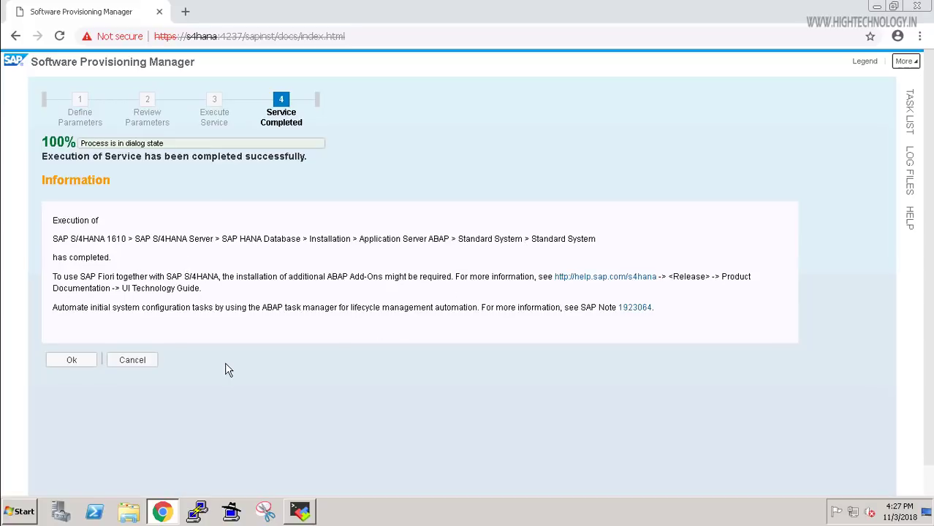
# Acknowledge the completion notice, close the feedback dialog, exit sapinst, and minimize Chrome and MobaXterm.
pyautogui.click(73, 360)
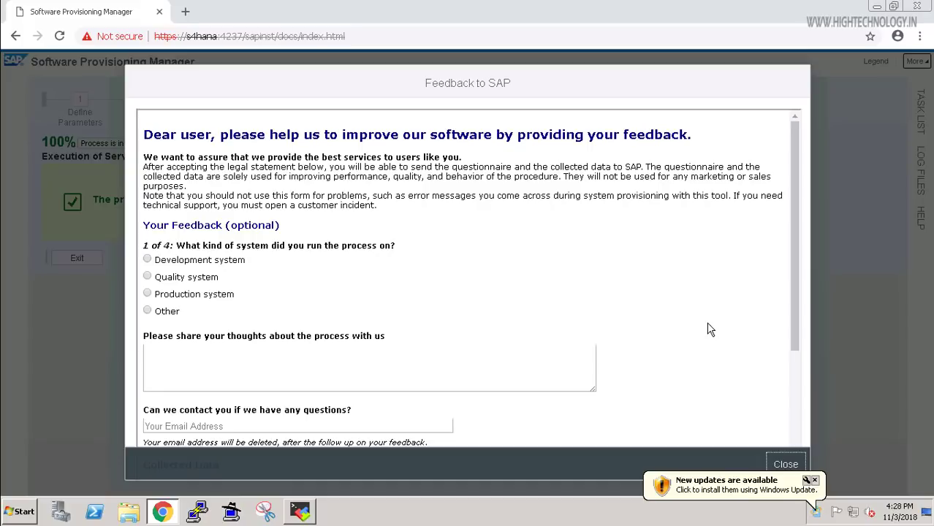
pyautogui.click(785, 466)
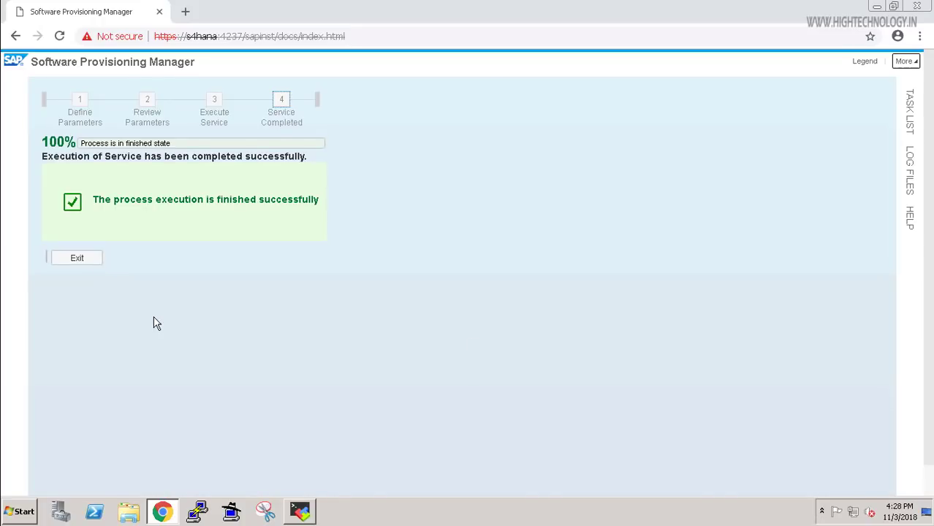
pyautogui.click(79, 258)
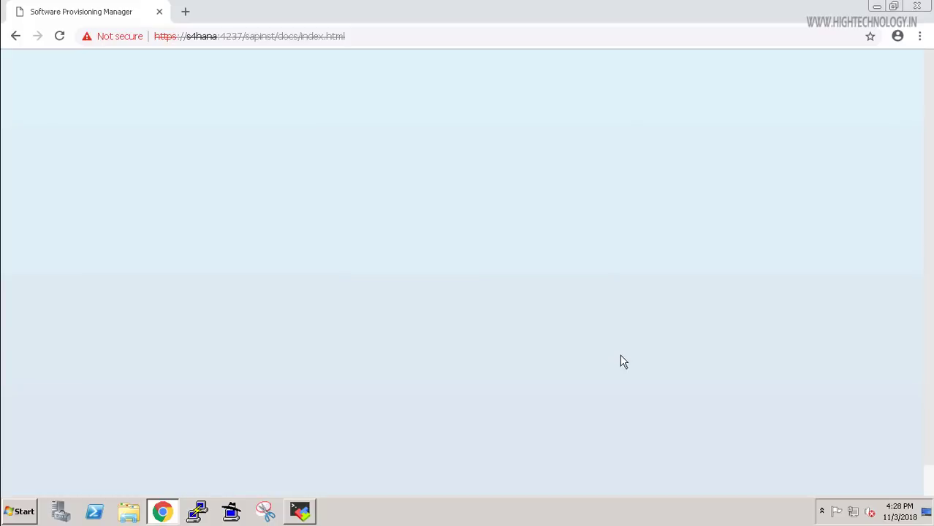
pyautogui.click(876, 7)
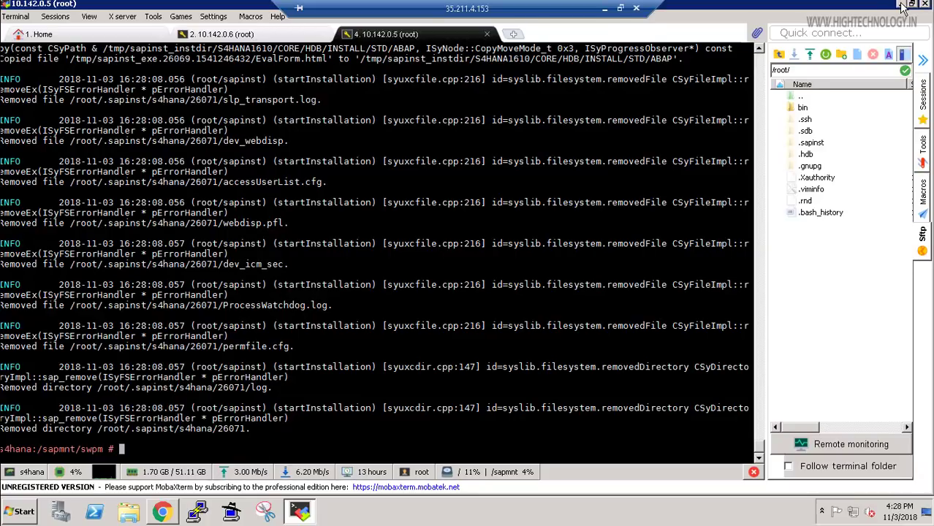
pyautogui.click(900, 4)
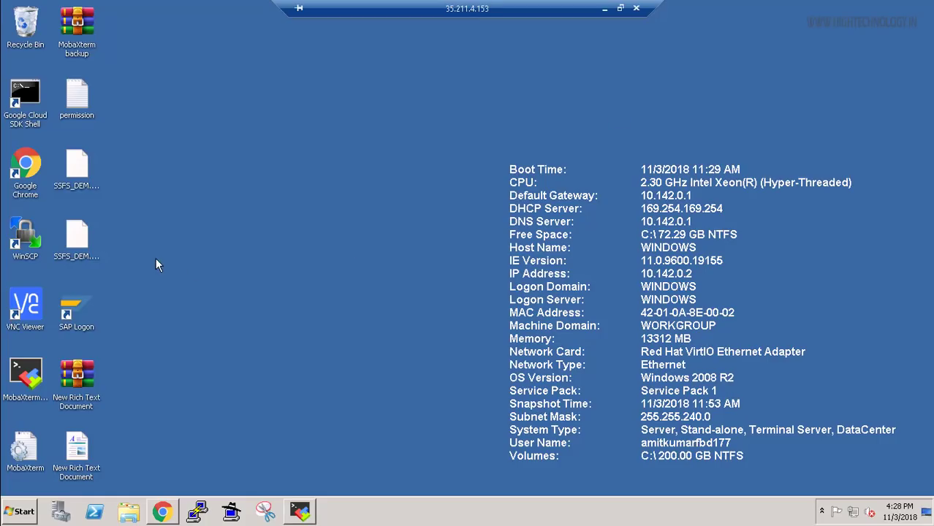
# Launch SAP Logon 750 from its desktop icon and bring its window to the front.
pyautogui.doubleClick(67, 311)
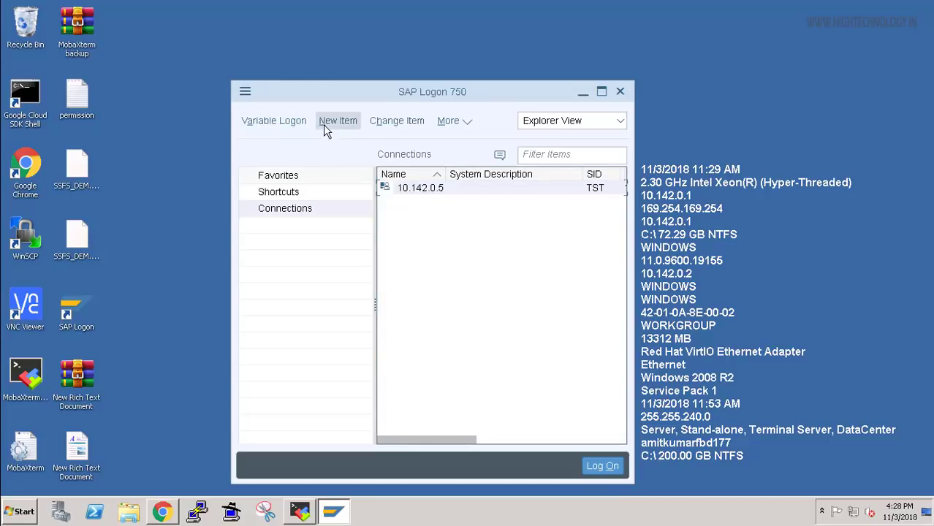
pyautogui.click(303, 511)
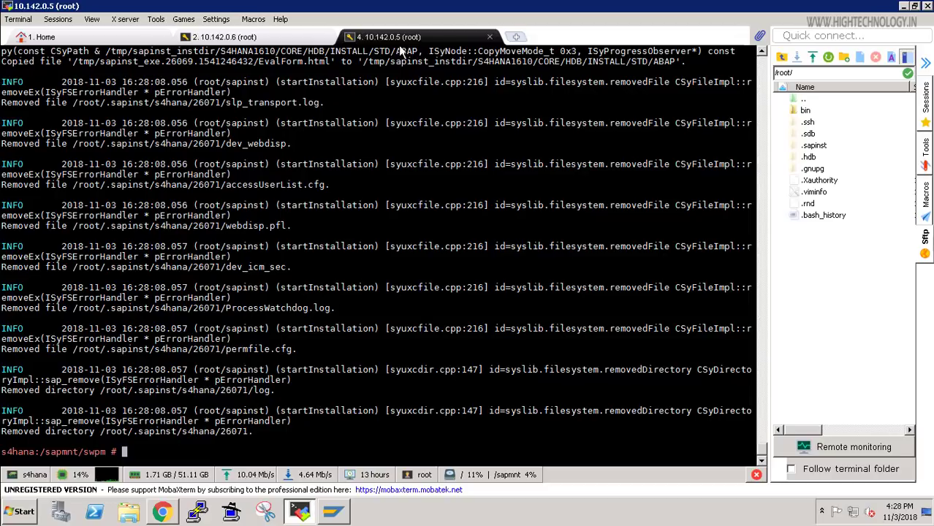
pyautogui.click(334, 514)
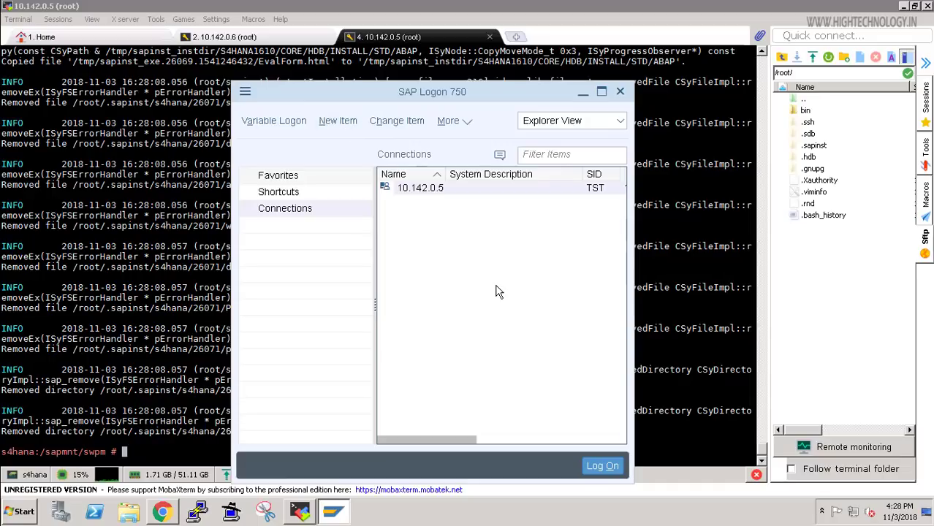
# Start a new User Specified System entry in SAP Logon.
pyautogui.click(337, 120)
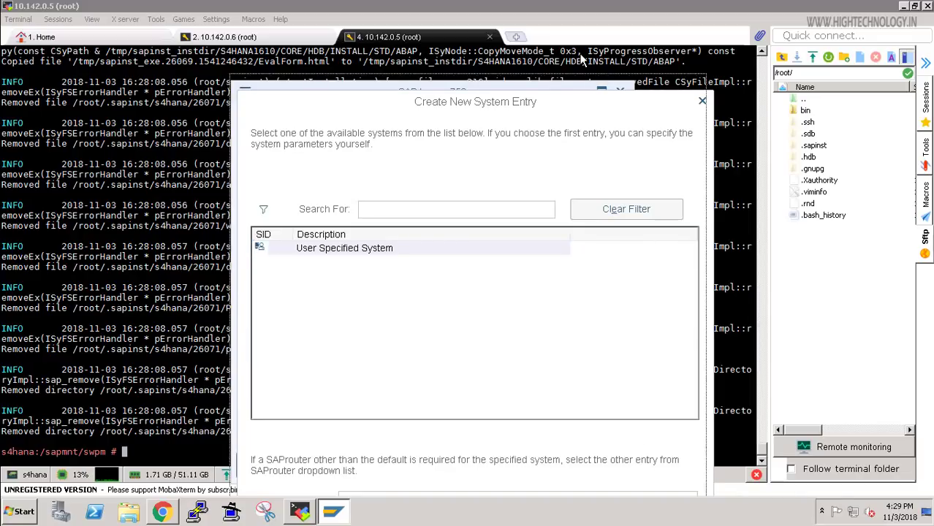
pyautogui.moveTo(602, 107); pyautogui.dragTo(582, 56)
pyautogui.click(569, 487)
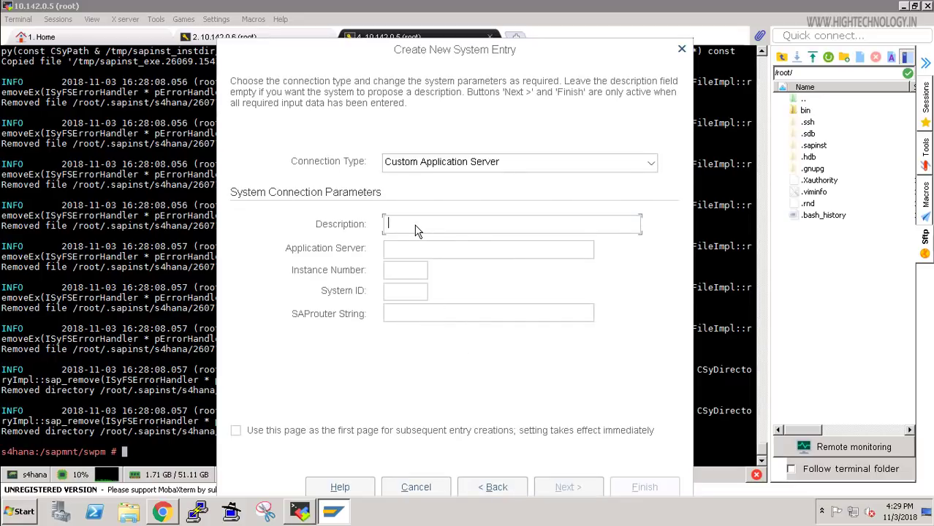
# Enter description s4hana1610, server 10.142.0.5, instance 00, system ID s4h, and finish the entry.
pyautogui.write('s4hana1610')
pyautogui.press('Tab')
pyautogui.write('10.142.0.5')
pyautogui.press('Tab')
pyautogui.write('00')
pyautogui.click(394, 290)
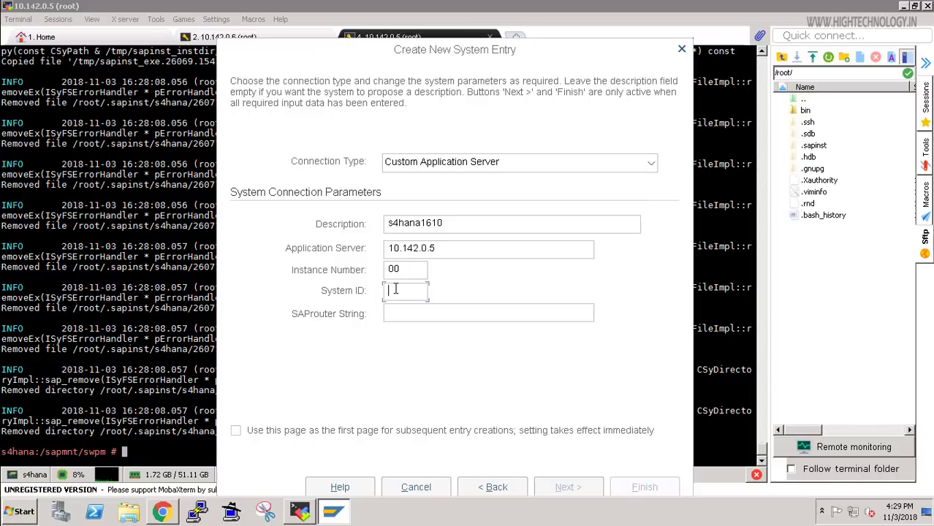
pyautogui.write('s4h')
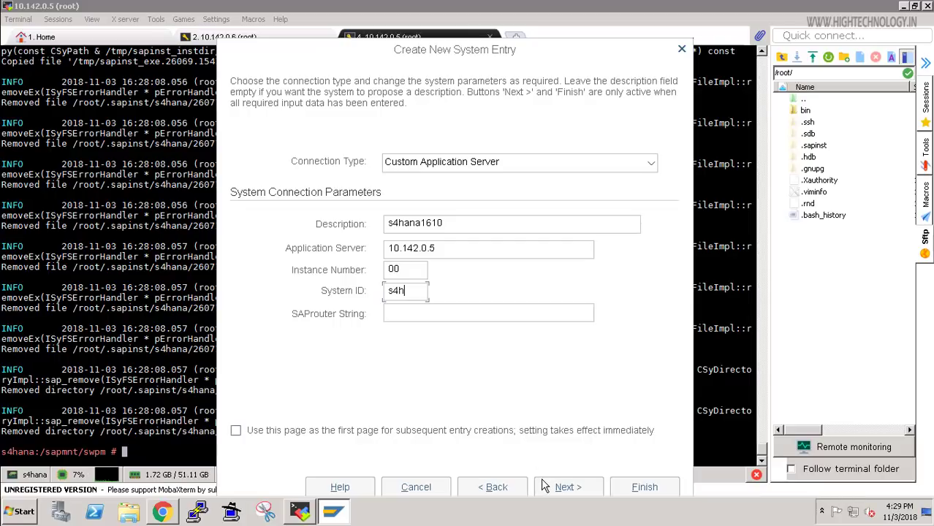
pyautogui.click(557, 488)
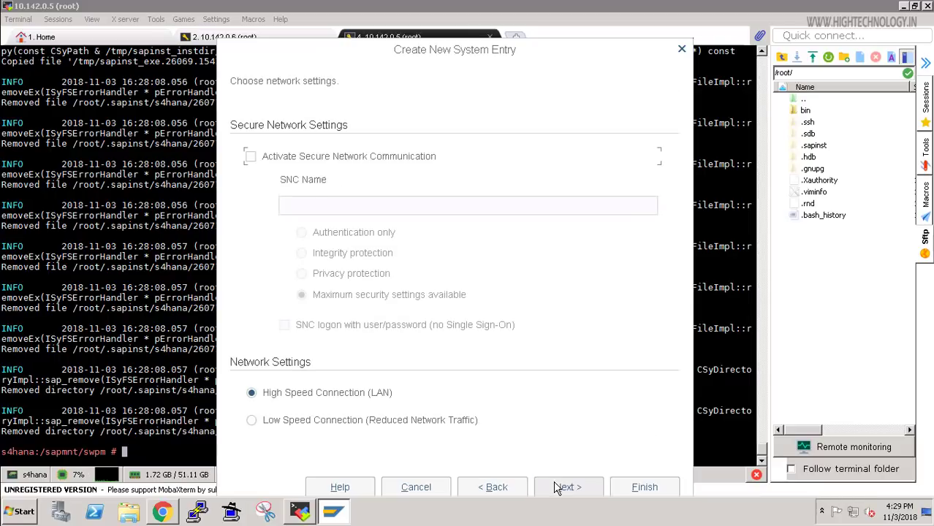
pyautogui.click(630, 490)
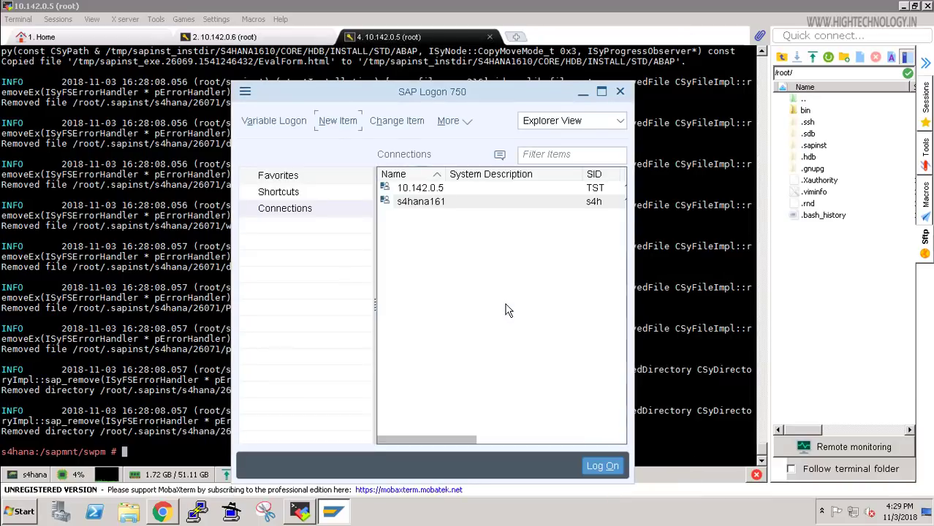
# Connect to the s4hana1610 entry and log on as user ddic with the account password.
pyautogui.click(414, 205)
pyautogui.press('Return')
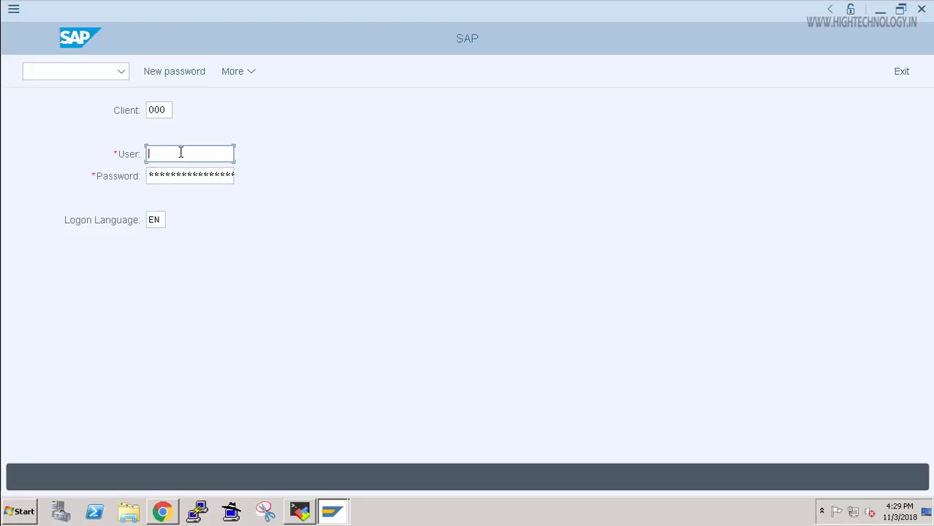
pyautogui.write('ddic')
pyautogui.press('Tab')
pyautogui.press('Tab')
pyautogui.click(150, 175)
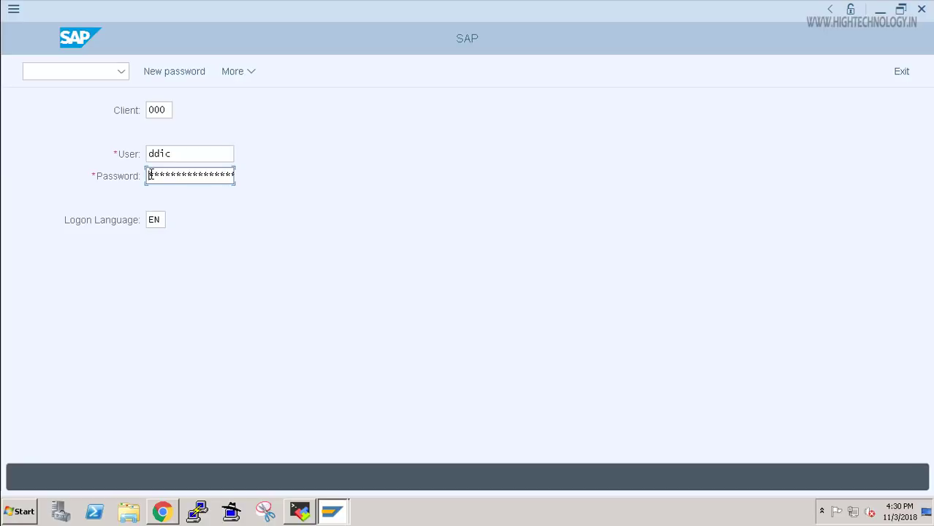
pyautogui.write('********')
pyautogui.press('Return')
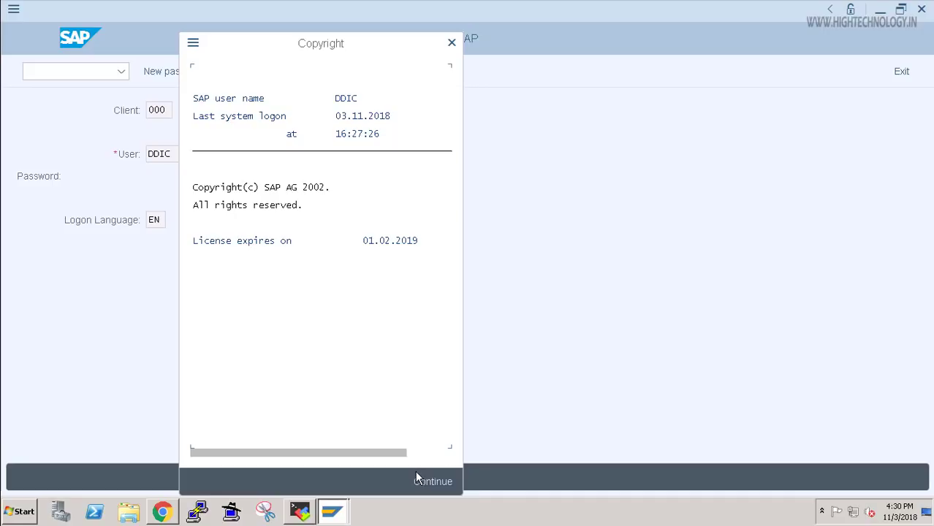
# Continue past the copyright dialog to reach the SAP Easy Access menu.
pyautogui.click(431, 483)
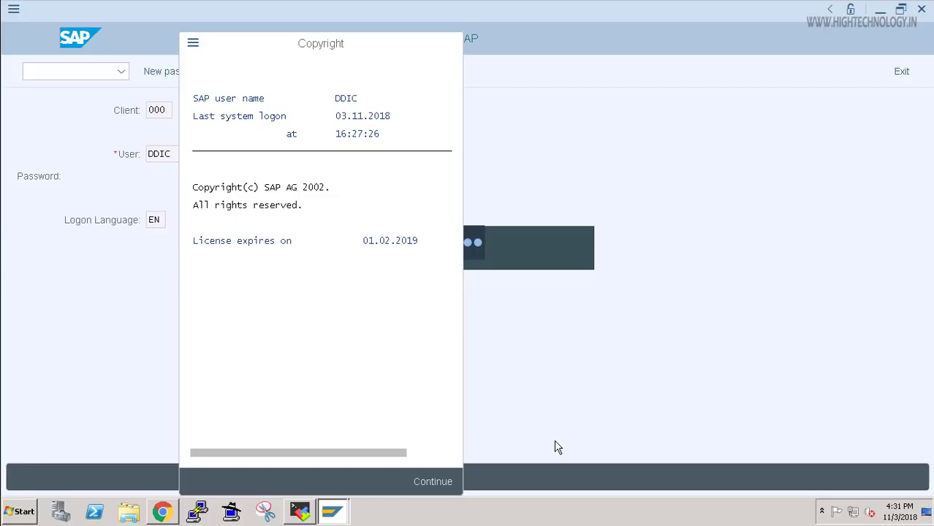
pyautogui.press('Return')
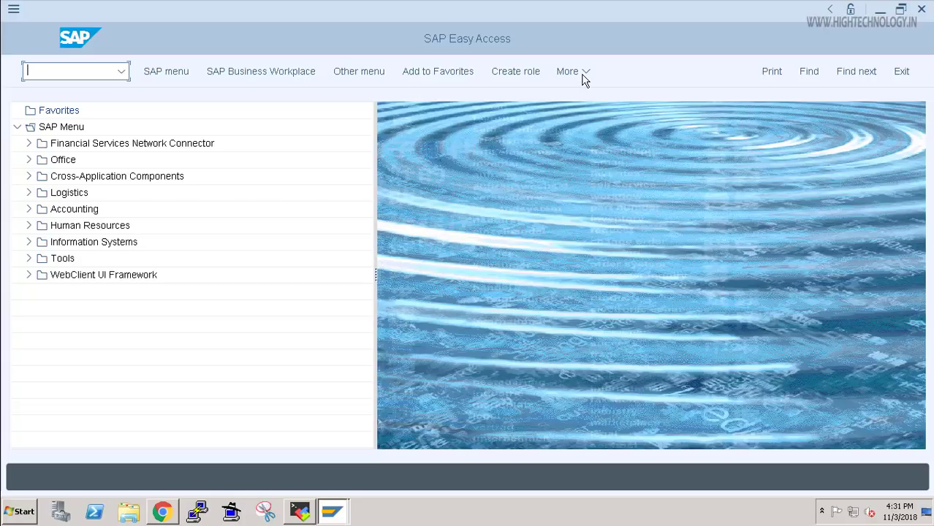
# Display the System: Status dialog, confirming product version SAP S/4HANA 1610, licence expiring 01.02.2019.
pyautogui.click(583, 73)
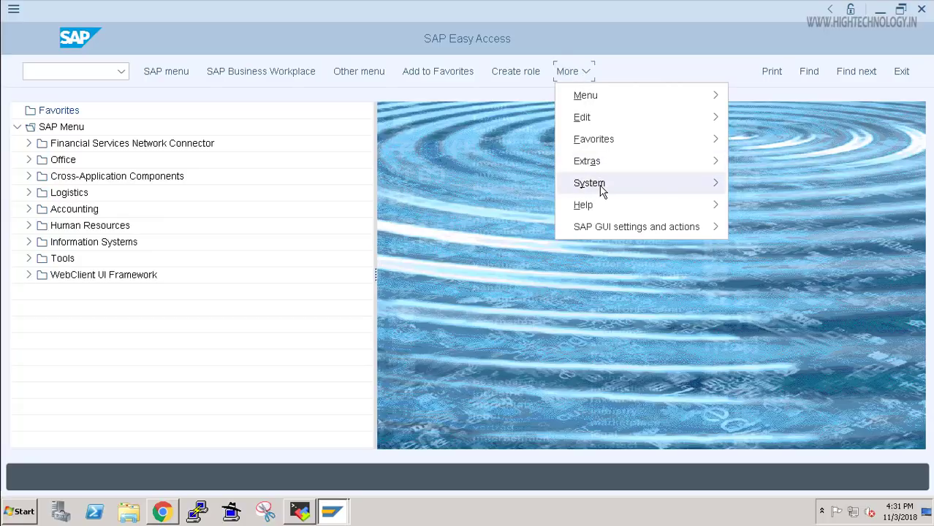
pyautogui.moveTo(602, 190)
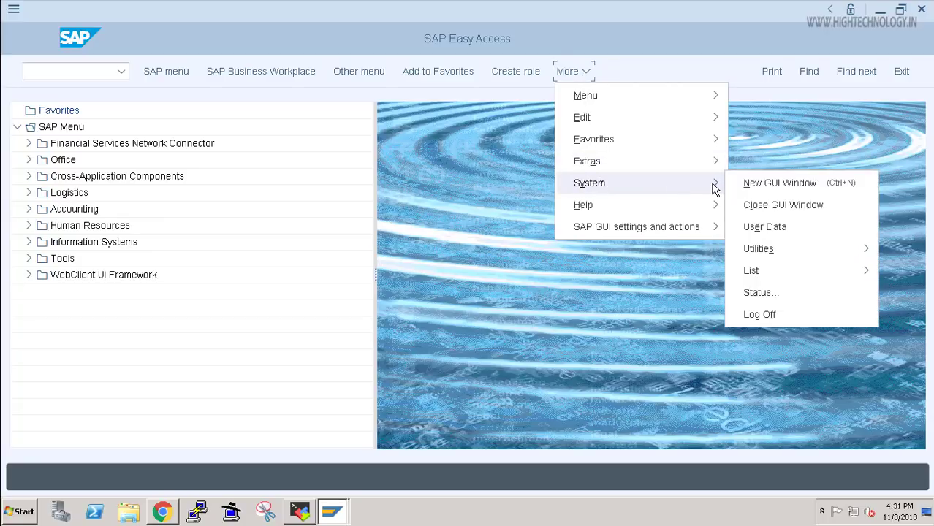
pyautogui.click(761, 295)
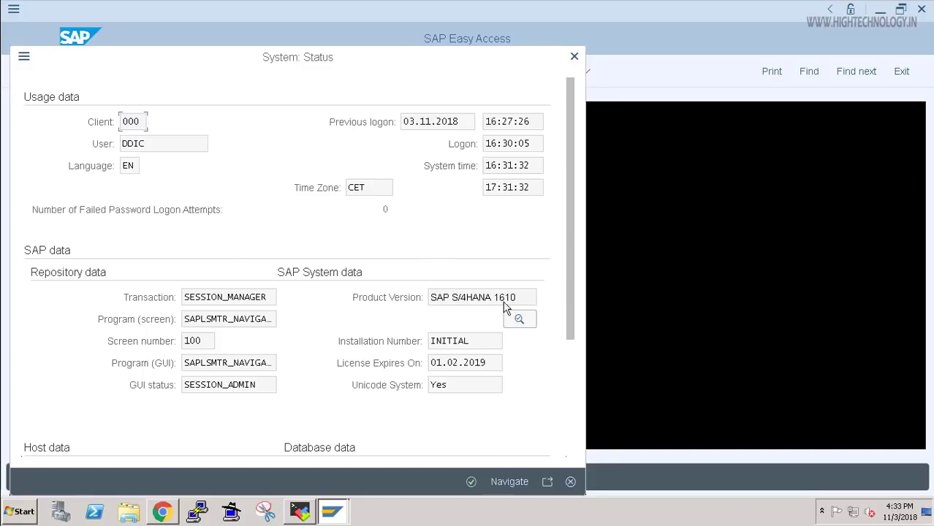
# Scroll through the System: Status dialog to check the Host and HDB database data, then back up.
pyautogui.scroll(-3, 501, 308)
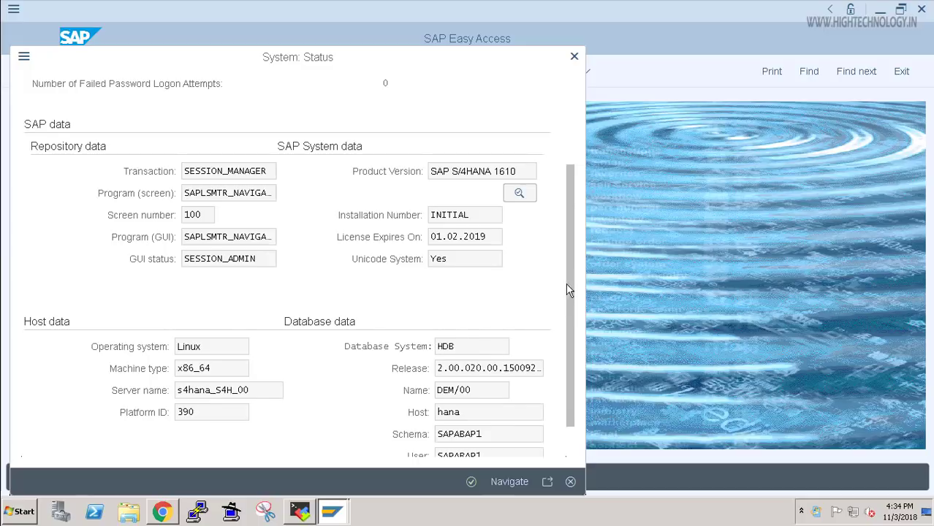
pyautogui.scroll(-2, 570, 335)
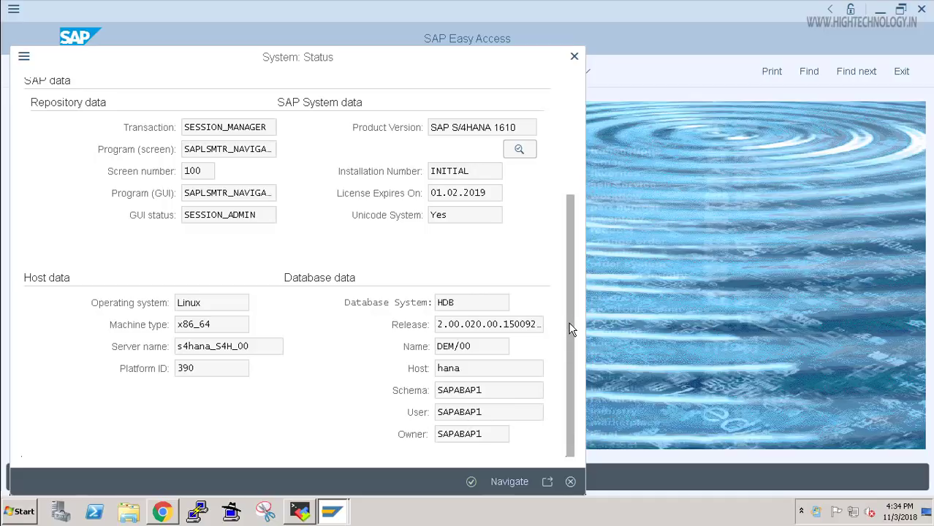
pyautogui.scroll(3, 575, 246)
pyautogui.scroll(2, 563, 157)
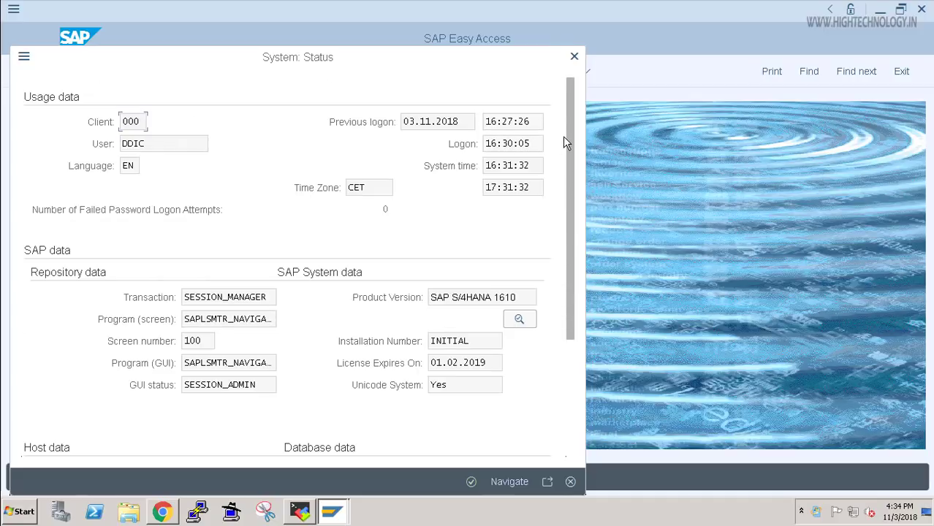